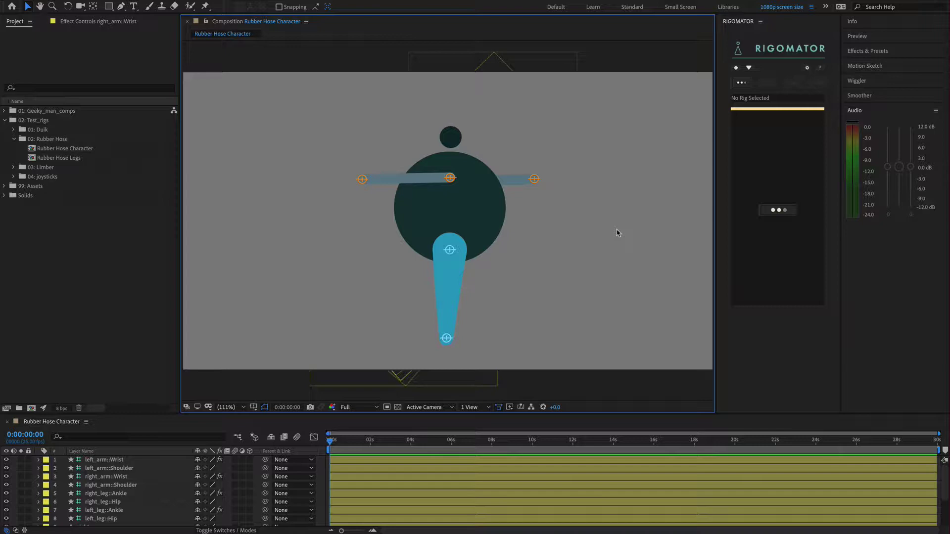
# - Read through the Rigomator guide and licence information, then close it
pyautogui.click(819, 69)
pyautogui.scroll(-20, 486, 290)
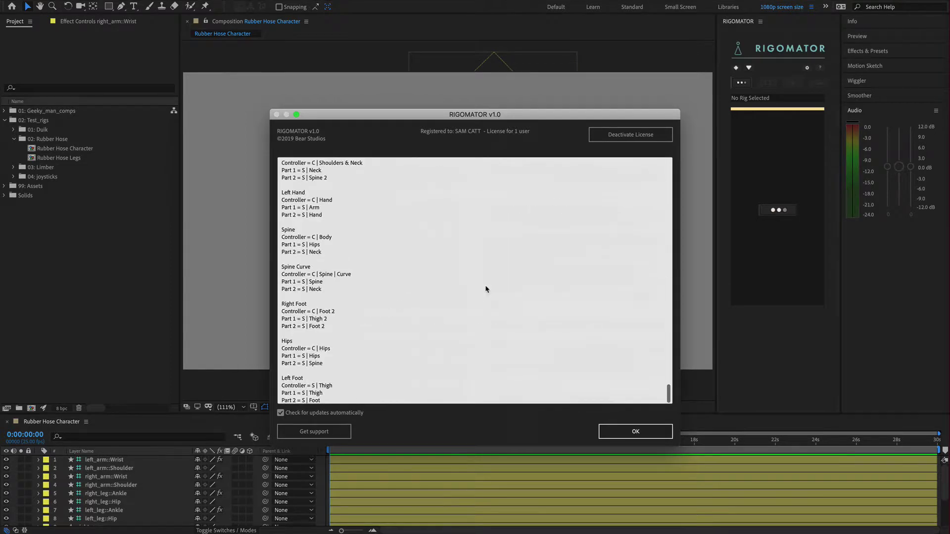
pyautogui.scroll(3, 344, 318)
pyautogui.scroll(5, 344, 319)
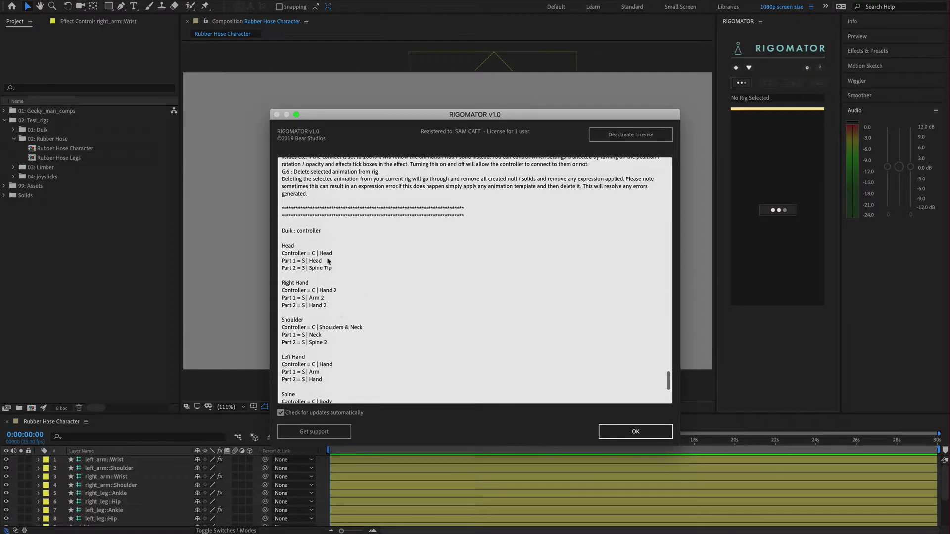
pyautogui.scroll(-1, 329, 277)
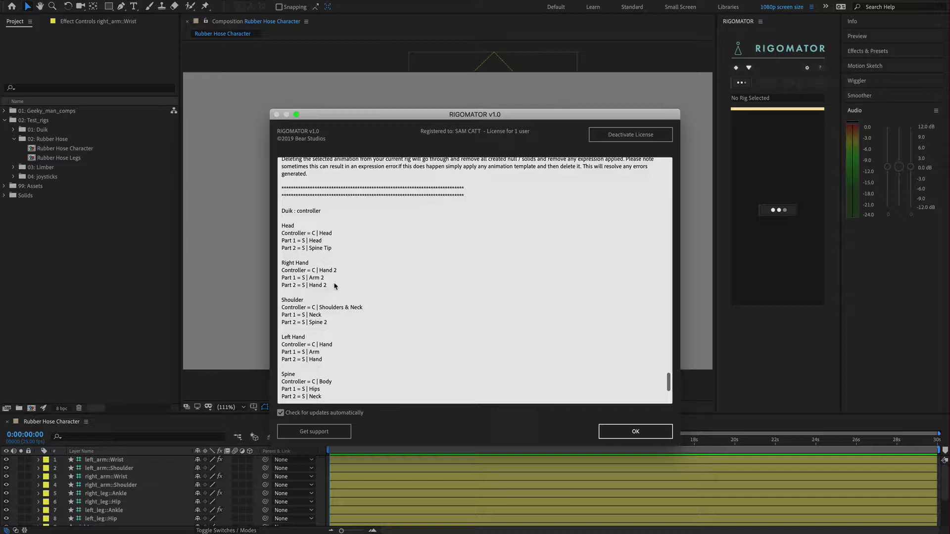
pyautogui.click(647, 436)
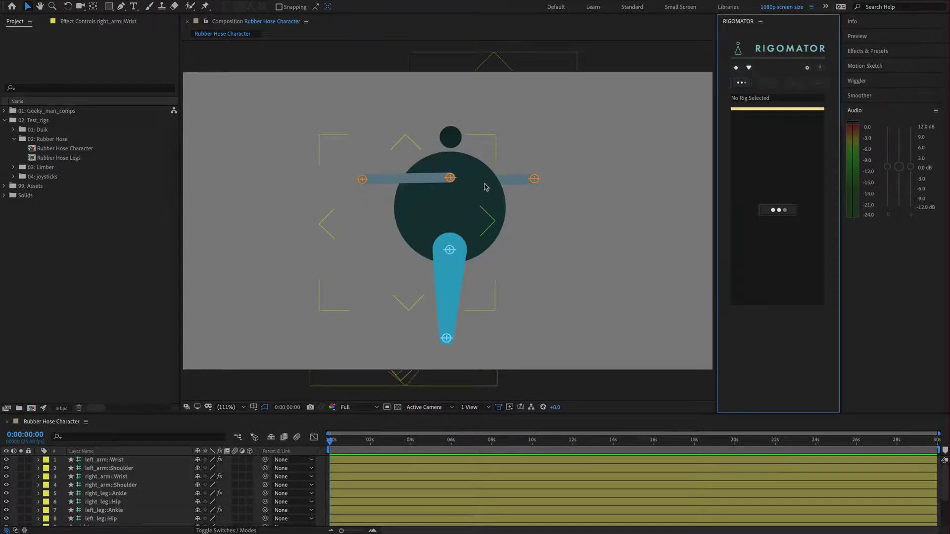
# - Select the head and Body layers together, then deselect them
pyautogui.scroll(-3, 124, 497)
pyautogui.scroll(-1, 125, 497)
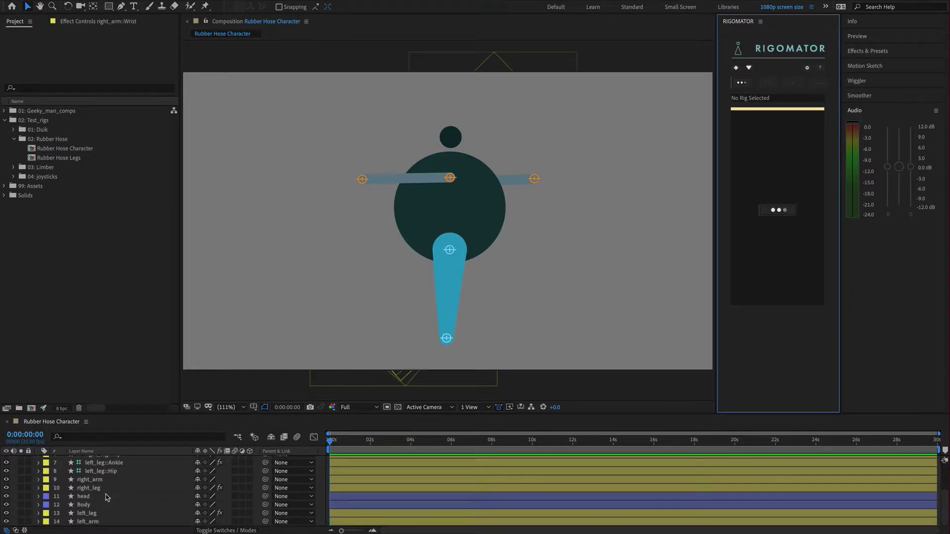
pyautogui.click(99, 497)
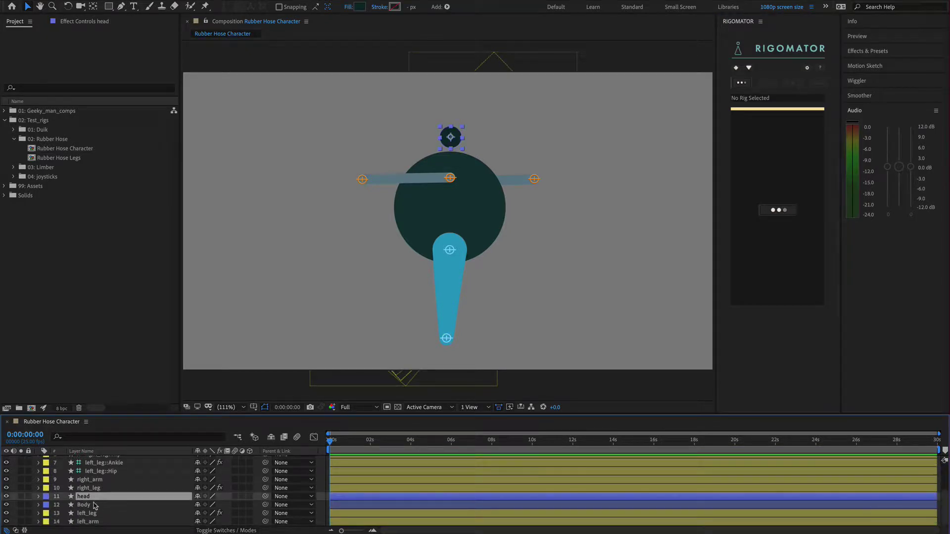
pyautogui.keyDown('shift'); pyautogui.click(93, 505); pyautogui.keyUp('shift')
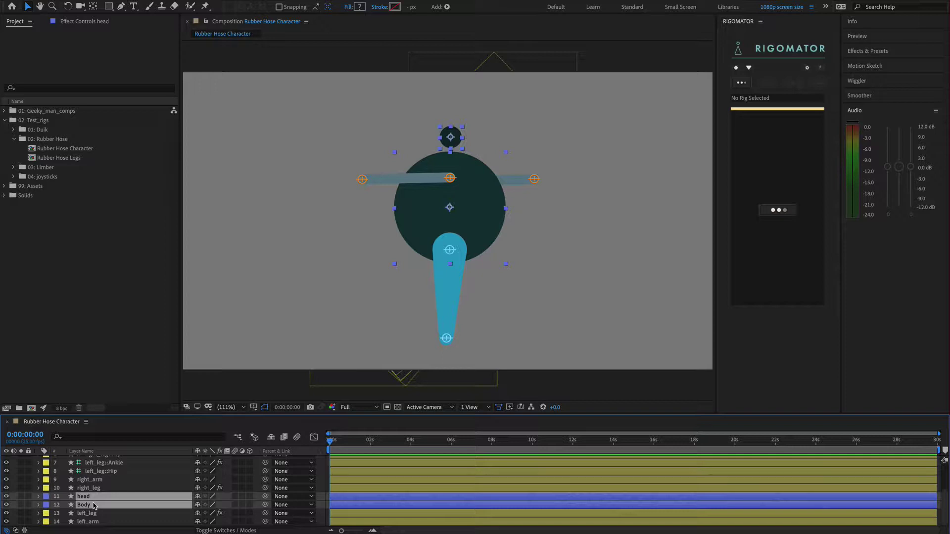
pyautogui.scroll(3, 102, 499)
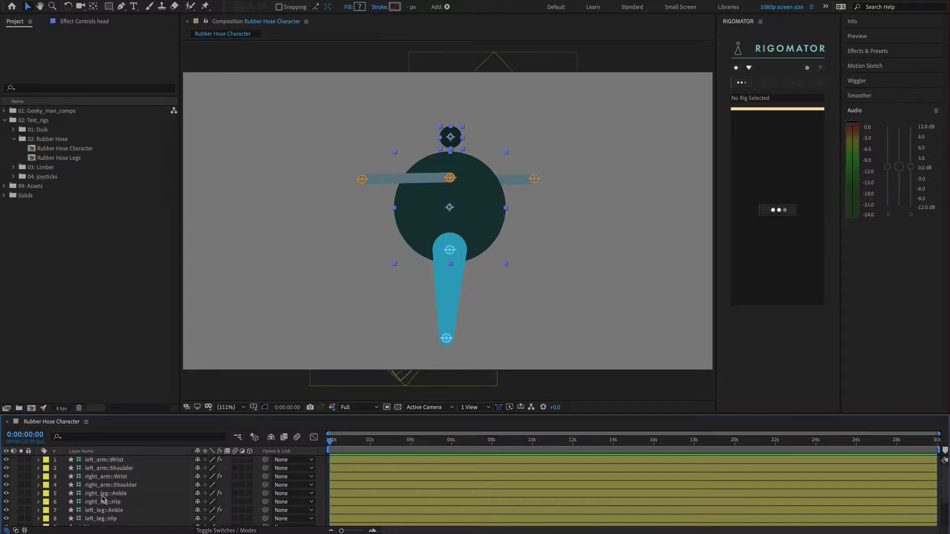
pyautogui.scroll(-3, 102, 499)
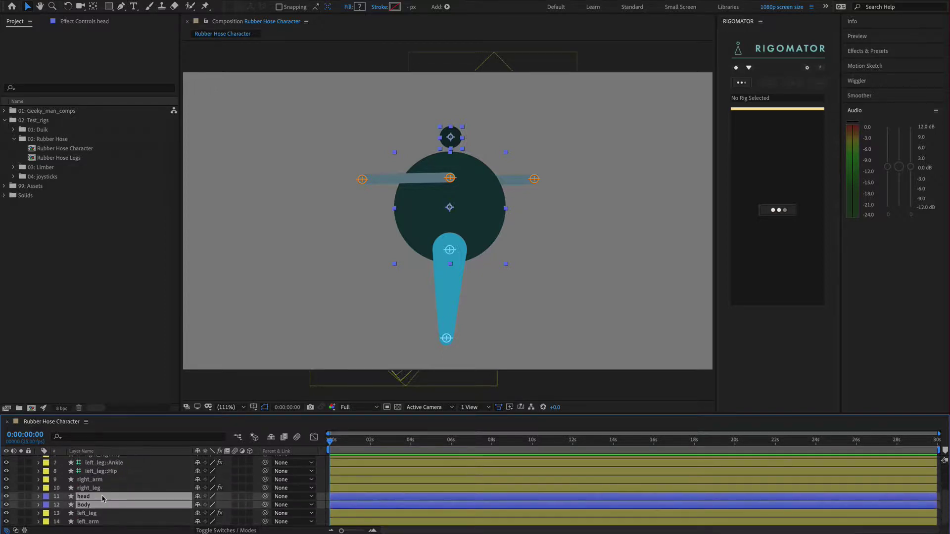
pyautogui.scroll(3, 103, 499)
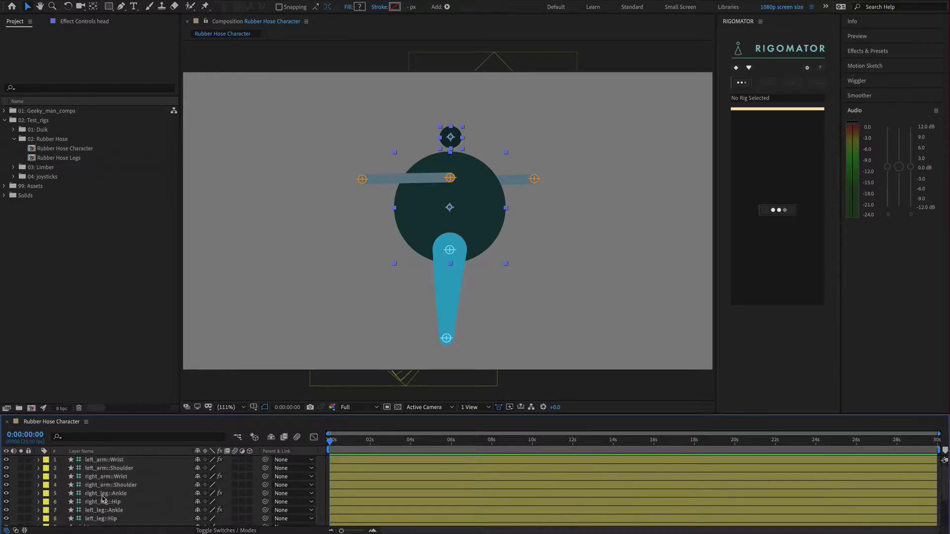
pyautogui.scroll(-3, 102, 499)
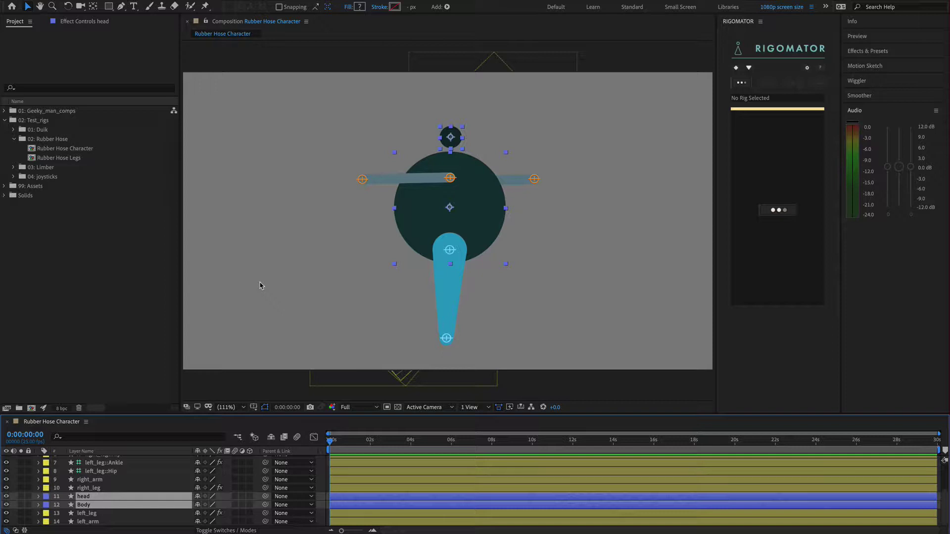
pyautogui.click(241, 278)
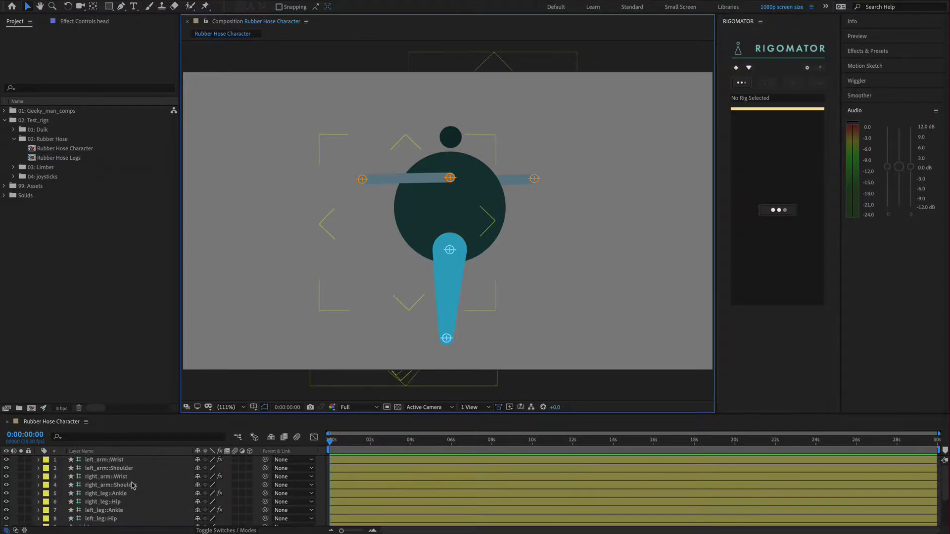
# - Select left_leg::Hip, Ankle and the left_leg shape, ending with only Body selected
pyautogui.scroll(1, 126, 481)
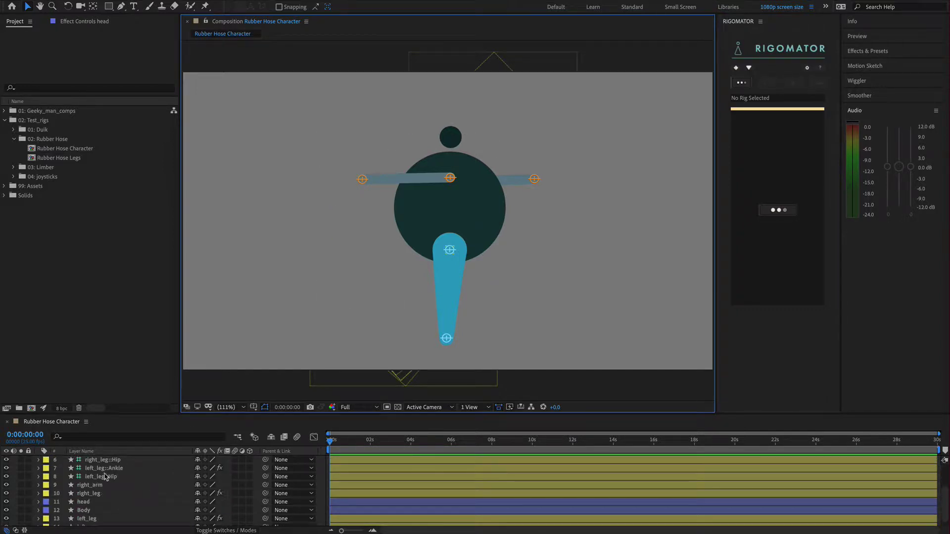
pyautogui.click(106, 476)
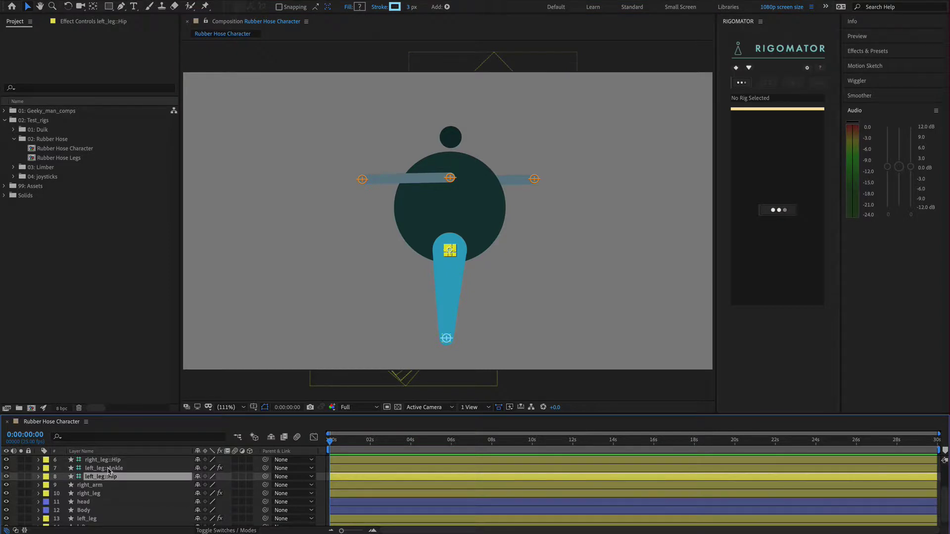
pyautogui.keyDown('shift'); pyautogui.click(109, 469); pyautogui.keyUp('shift')
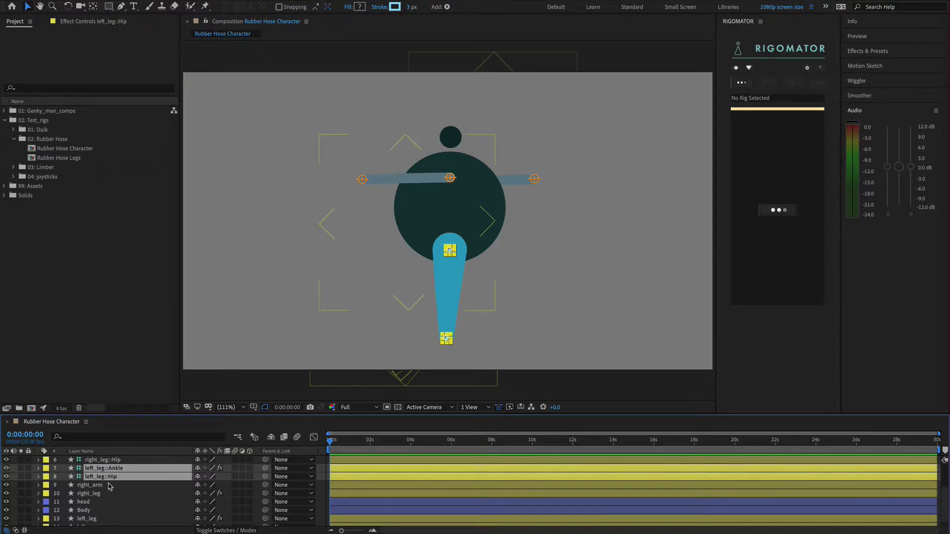
pyautogui.scroll(-1, 109, 485)
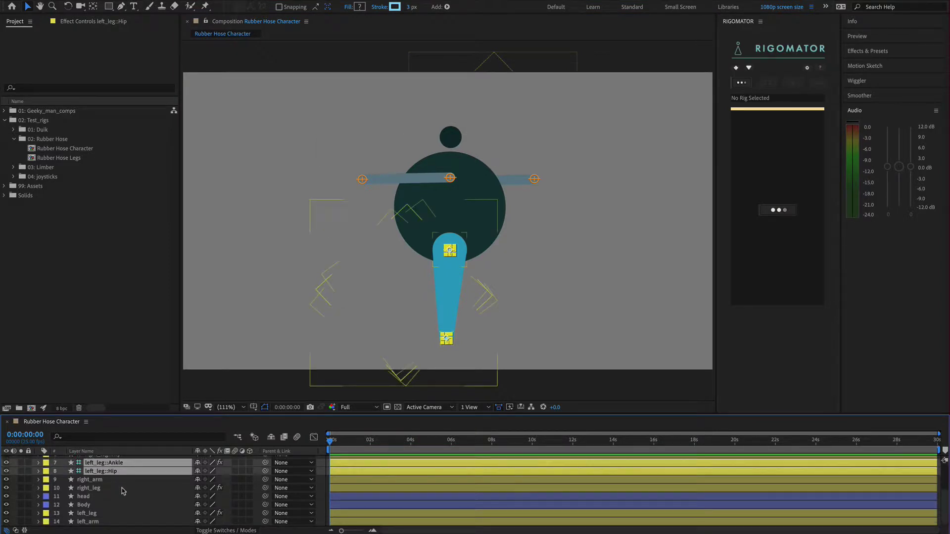
pyautogui.keyDown('ctrl'); pyautogui.click(101, 515); pyautogui.keyUp('ctrl')
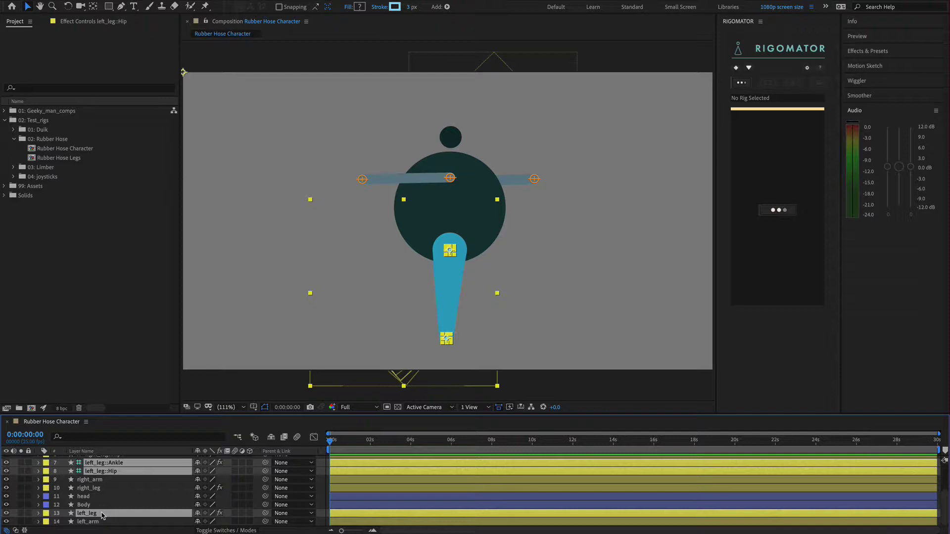
pyautogui.click(97, 481)
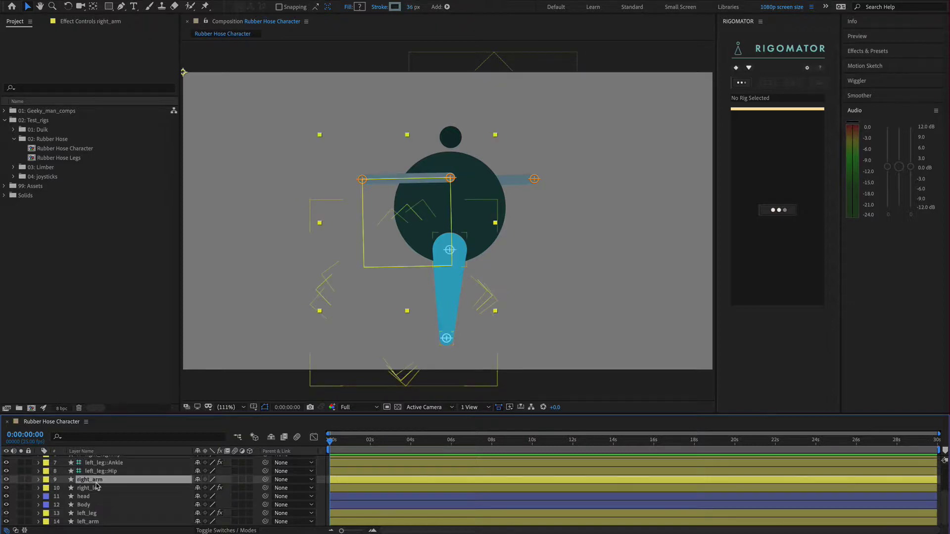
pyautogui.click(91, 505)
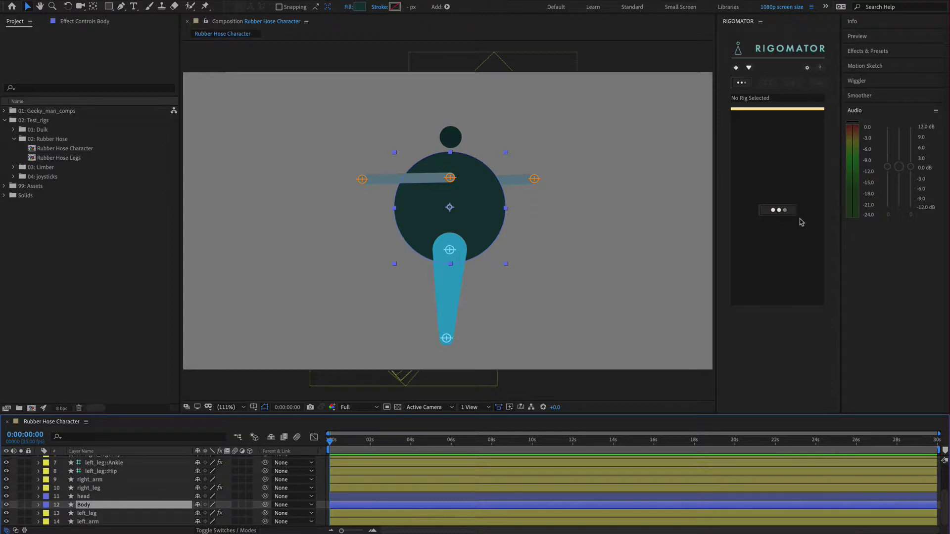
# - Parent left_arm::Shoulder, right_arm::Shoulder, right_leg::Hip and left_leg::Hip to Body
pyautogui.scroll(3, 127, 513)
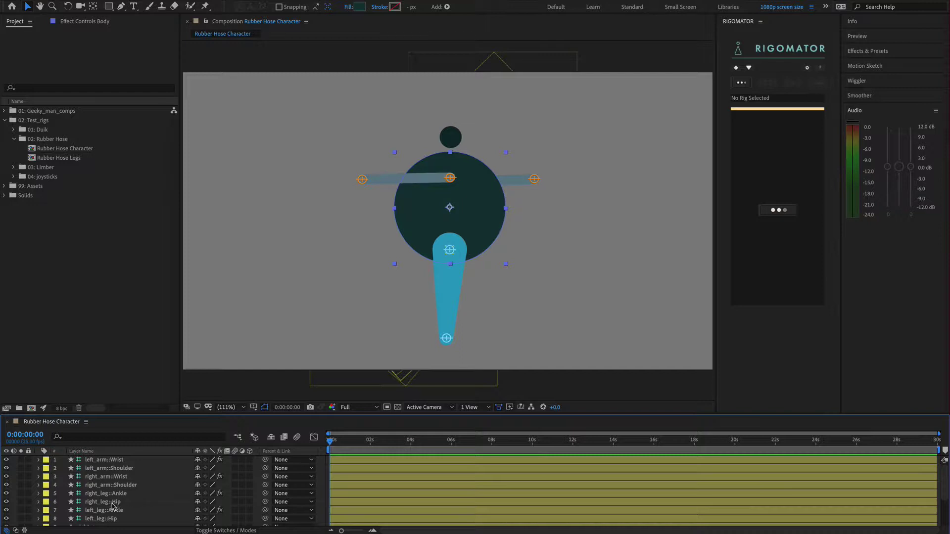
pyautogui.click(127, 469)
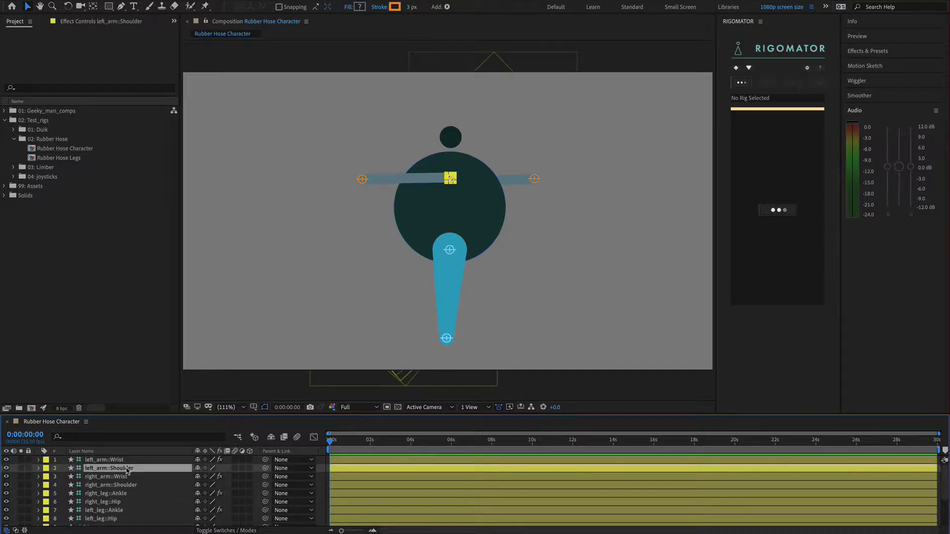
pyautogui.keyDown('ctrl'); pyautogui.click(130, 485); pyautogui.keyUp('ctrl')
pyautogui.scroll(-1, 131, 494)
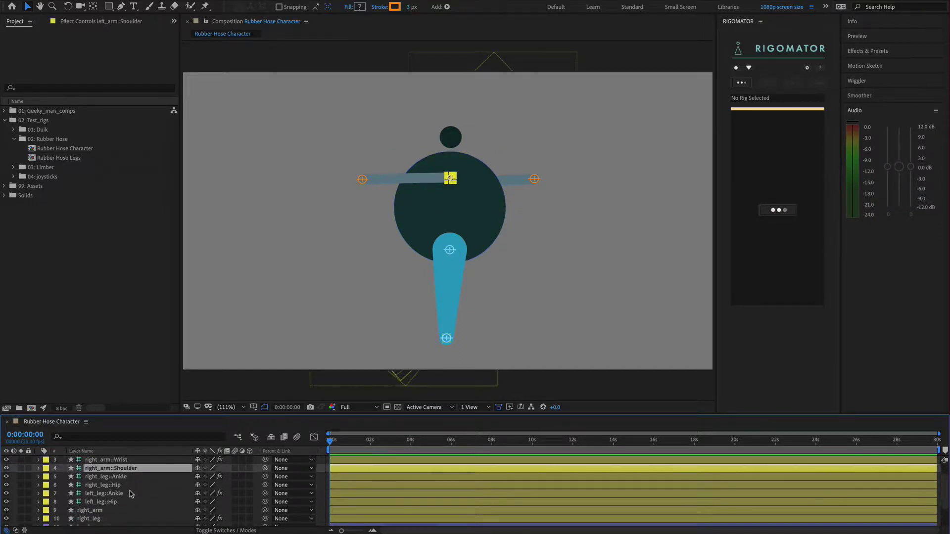
pyautogui.keyDown('ctrl'); pyautogui.click(121, 486); pyautogui.keyUp('ctrl')
pyautogui.keyDown('ctrl'); pyautogui.click(132, 502); pyautogui.keyUp('ctrl')
pyautogui.scroll(-2, 132, 505)
pyautogui.moveTo(265, 471); pyautogui.dragTo(98, 507)
pyautogui.click(102, 509)
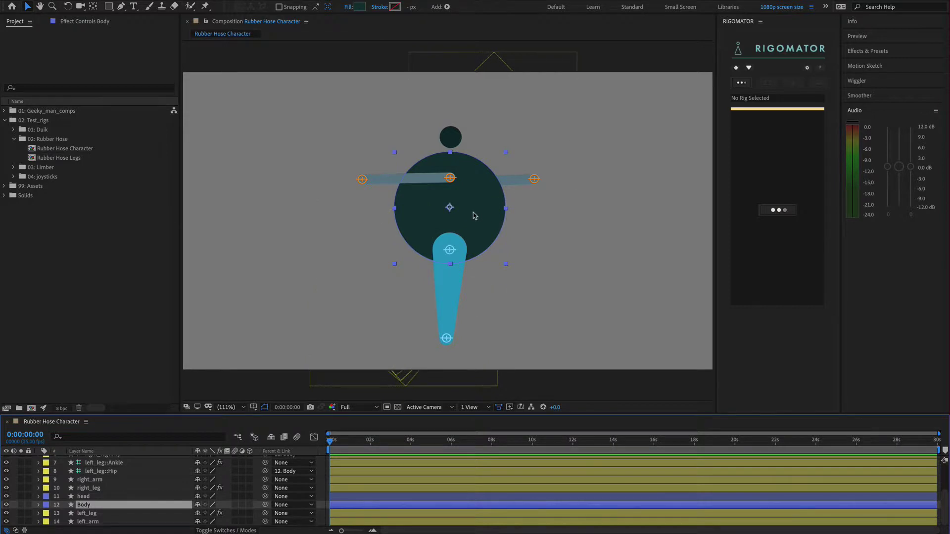
# - Move the body to confirm the limbs follow, then select the head and right_leg layers
pyautogui.moveTo(474, 216)
pyautogui.mouseDown()
pyautogui.moveTo(435, 210)
pyautogui.moveTo(462, 212)
pyautogui.moveTo(452, 208)
pyautogui.moveTo(470, 224)
pyautogui.moveTo(463, 209)
pyautogui.mouseUp()
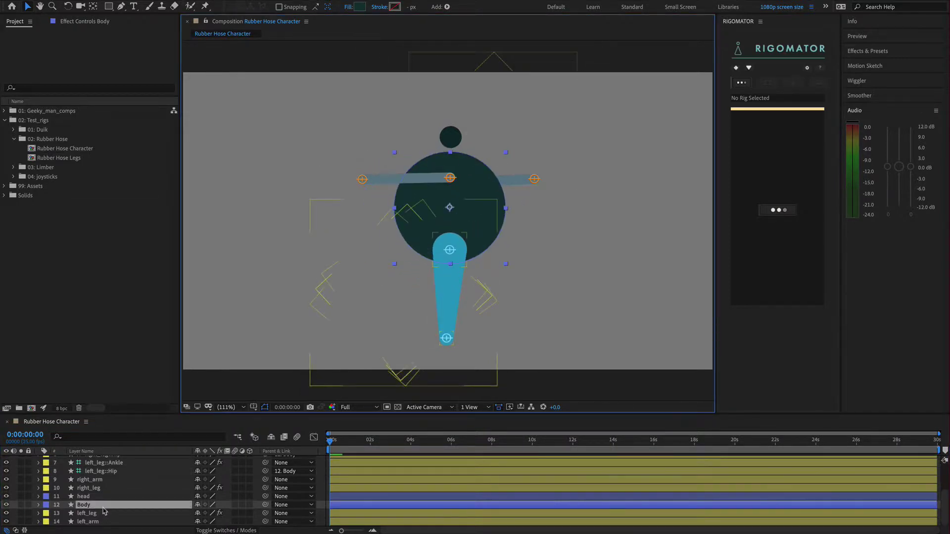
pyautogui.click(95, 496)
pyautogui.scroll(3, 98, 506)
pyautogui.click(314, 271)
# - Add a new null object to the composition and show layer source names
pyautogui.click(262, 281)
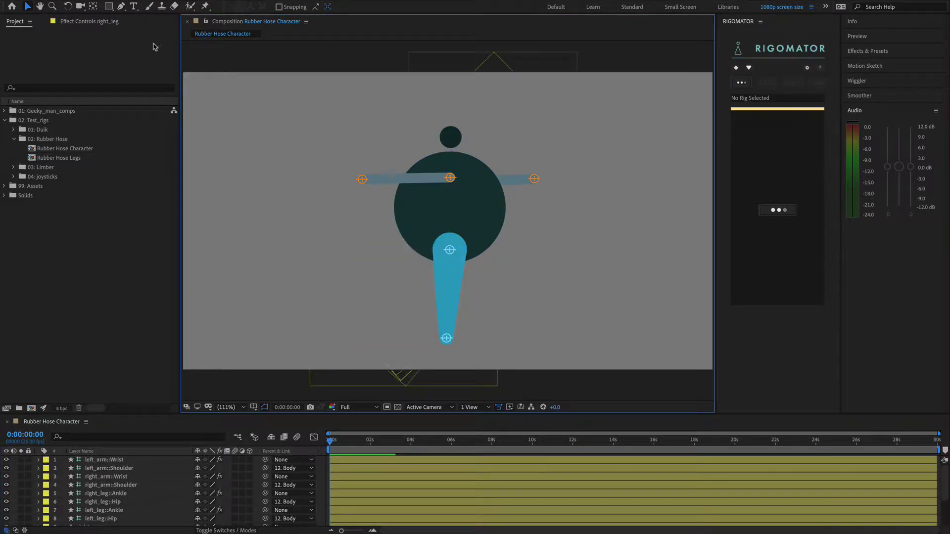
pyautogui.click(188, 2)
pyautogui.moveTo(222, 4)
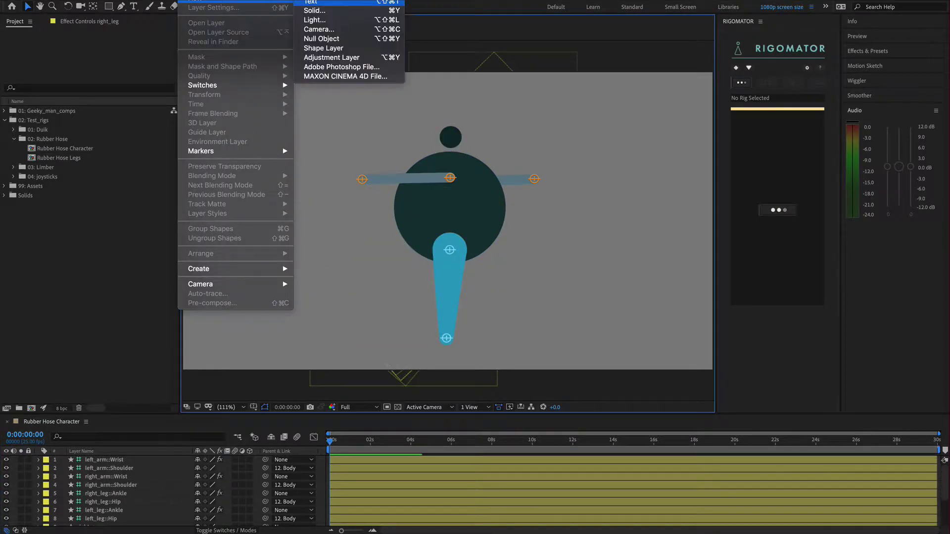
pyautogui.click(322, 37)
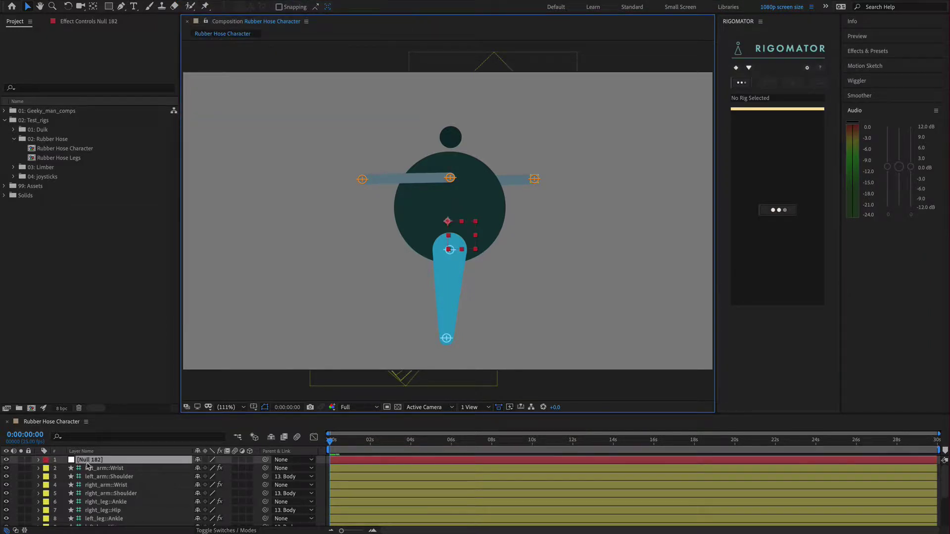
pyautogui.click(92, 451)
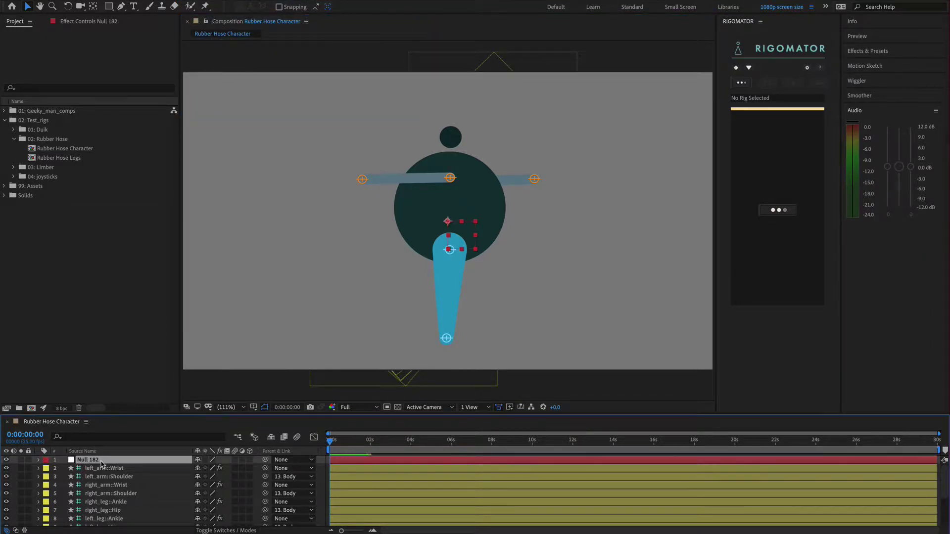
# - Rename the null 'Body Base' and drag it down onto the top of the leg
pyautogui.press('Return')
pyautogui.write('Body')
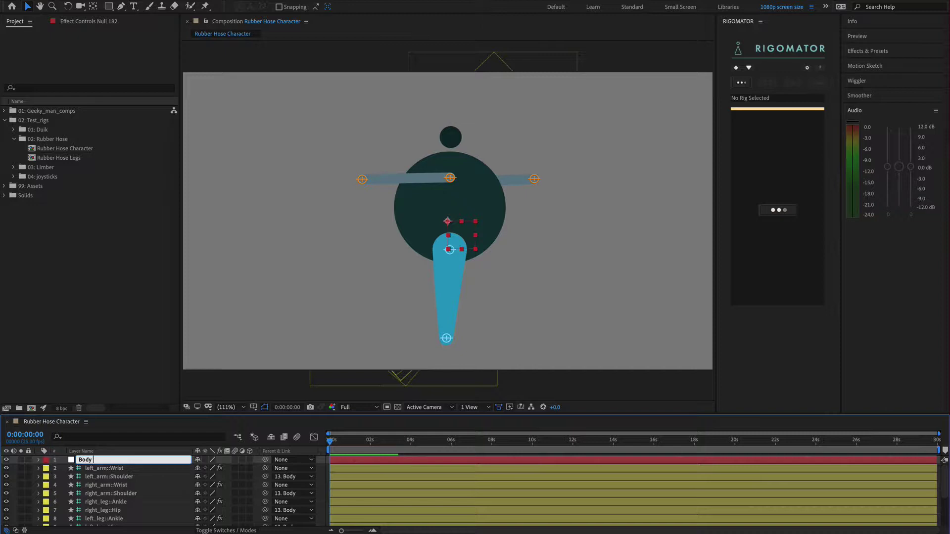
pyautogui.write(' Base')
pyautogui.press('Return')
pyautogui.click(450, 230)
pyautogui.moveTo(450, 230); pyautogui.dragTo(450, 254)
pyautogui.press("'")
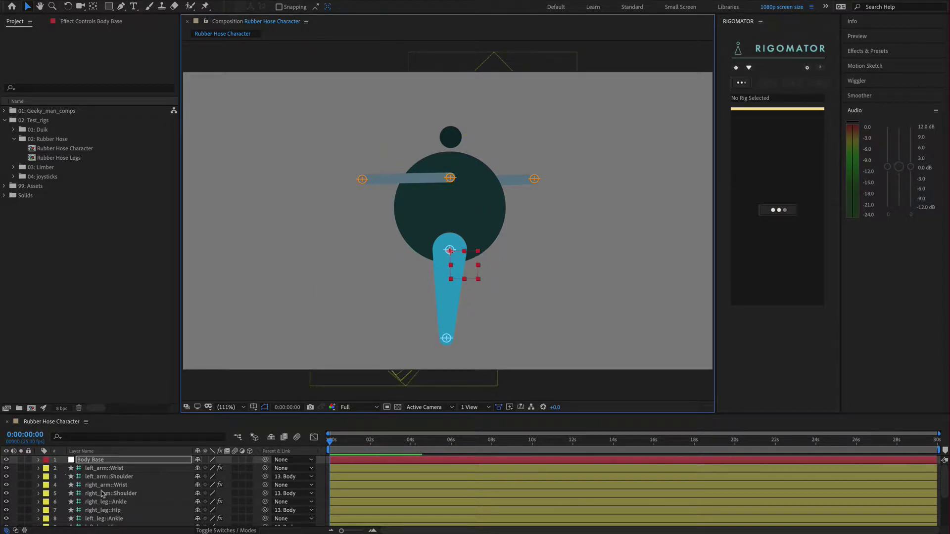
# - Set the Body Base null's Scale to 40%
pyautogui.press('s')
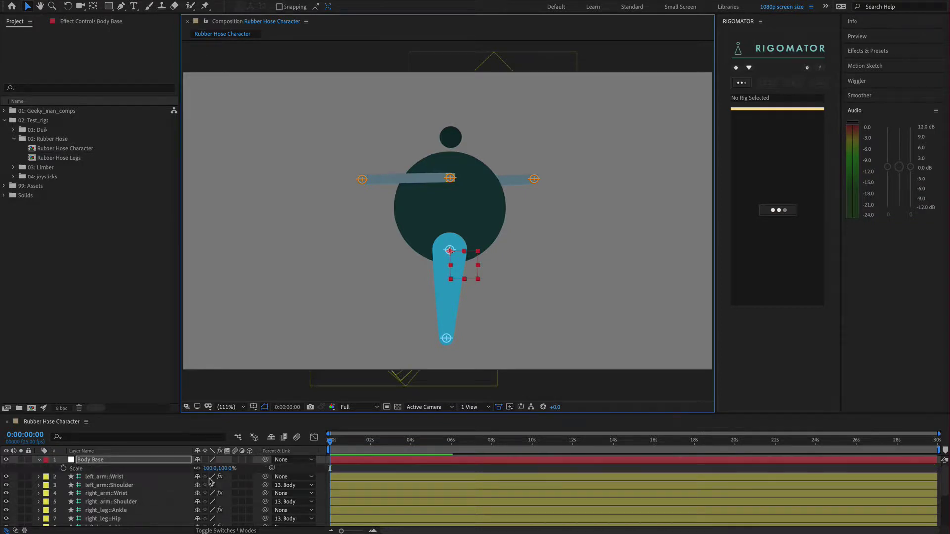
pyautogui.click(212, 468)
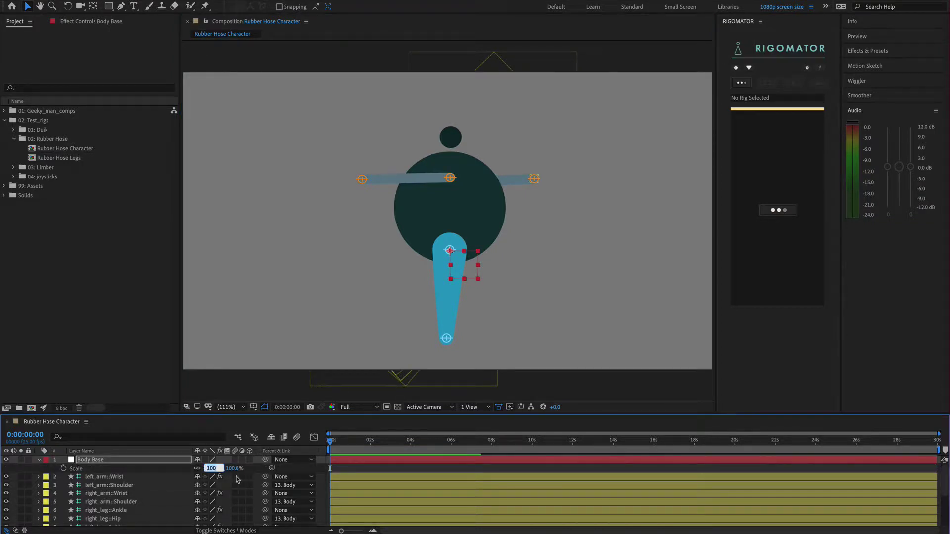
pyautogui.write('40')
pyautogui.press('Return')
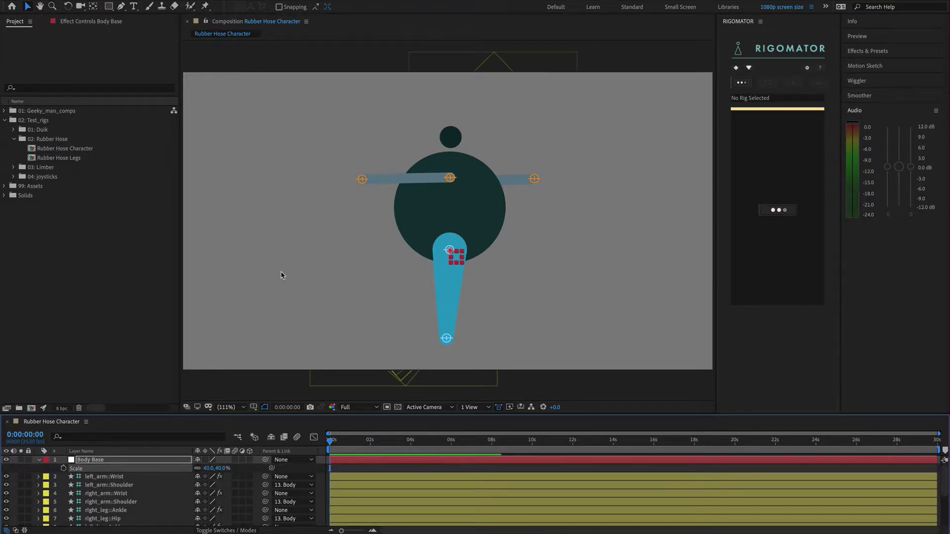
pyautogui.click(283, 275)
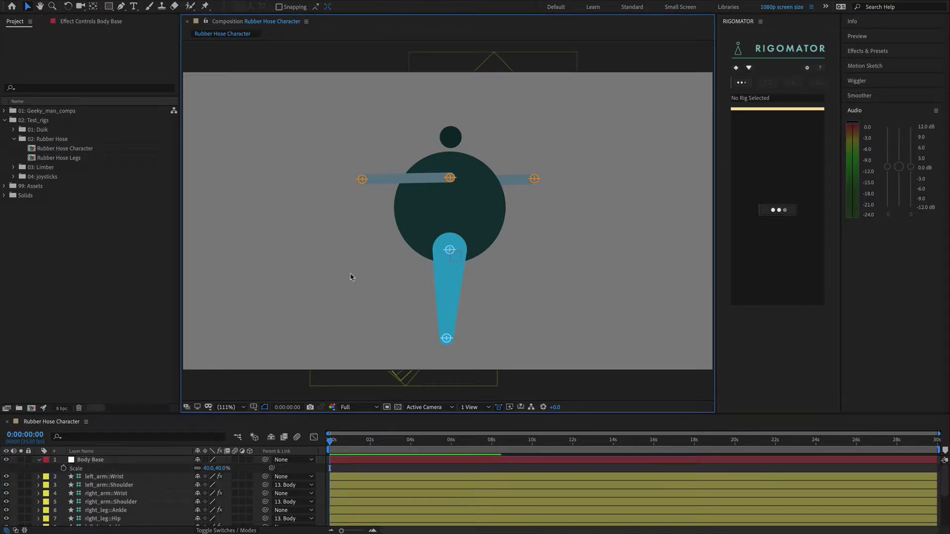
# - Change Body Base's label colour to Blue, then to Brown
pyautogui.click(39, 461)
pyautogui.click(40, 461)
pyautogui.click(45, 459)
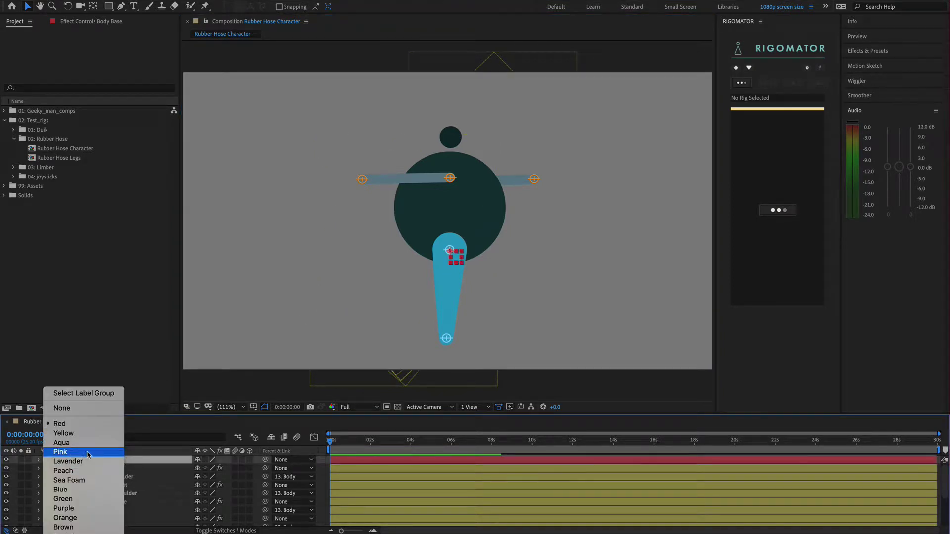
pyautogui.click(81, 489)
pyautogui.click(46, 460)
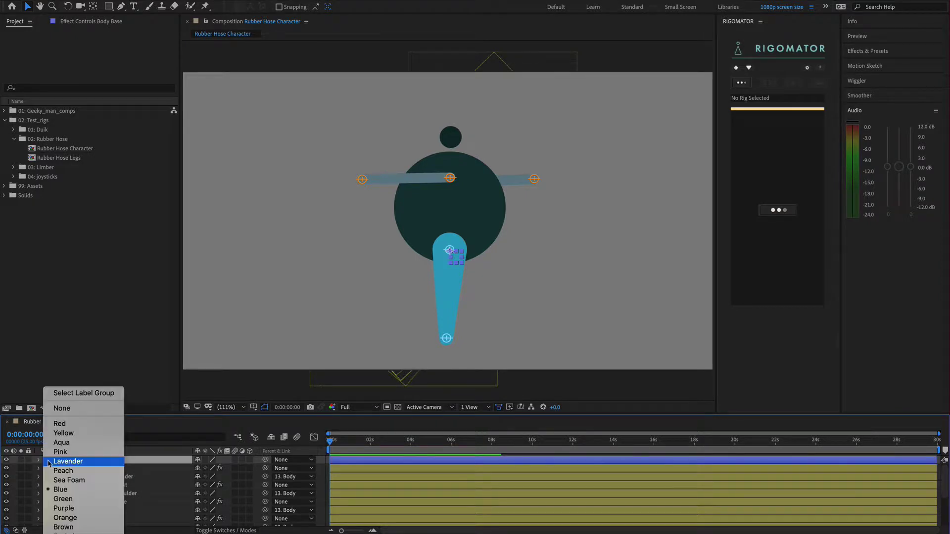
pyautogui.click(76, 526)
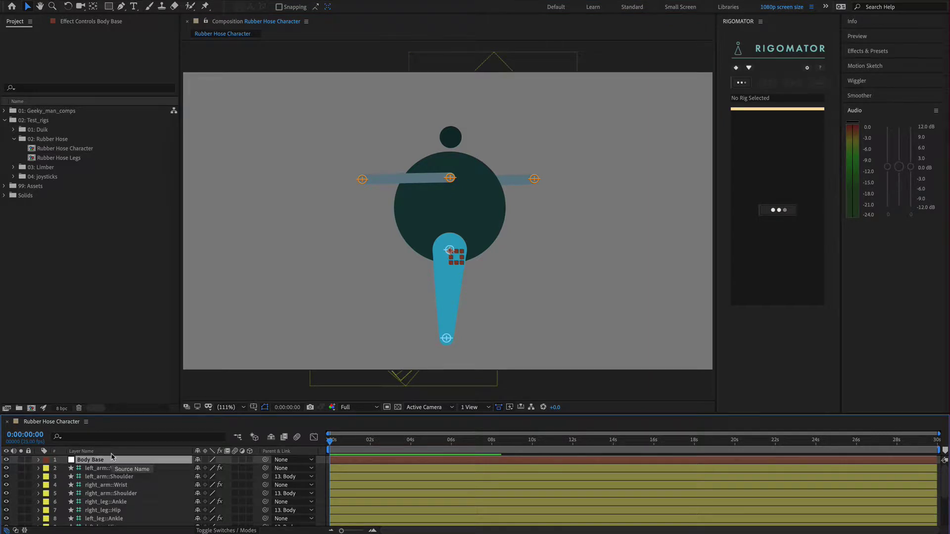
# - Duplicate Body Base, move the copy to mid-body, and rename it 'Body Center'
pyautogui.hotkey('ctrl', 'd')
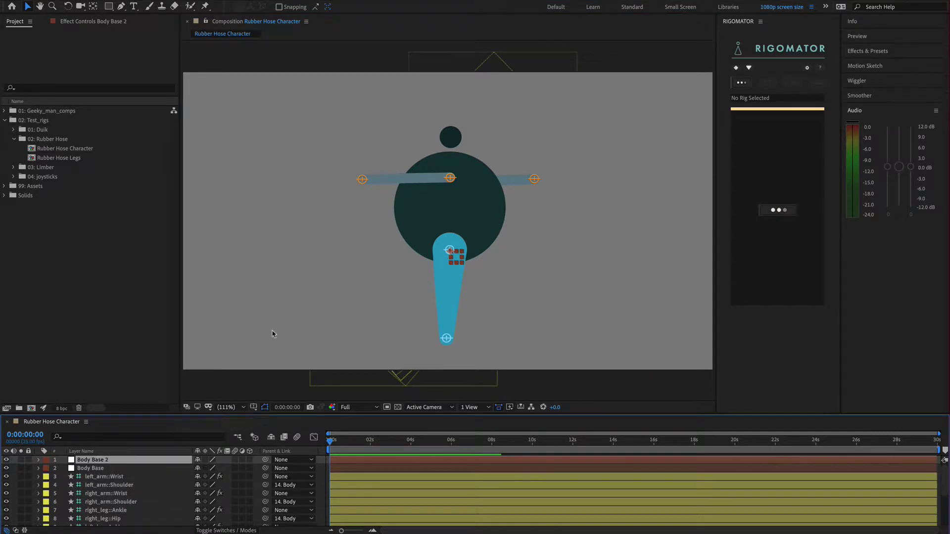
pyautogui.click(456, 257)
pyautogui.moveTo(452, 223); pyautogui.dragTo(454, 212)
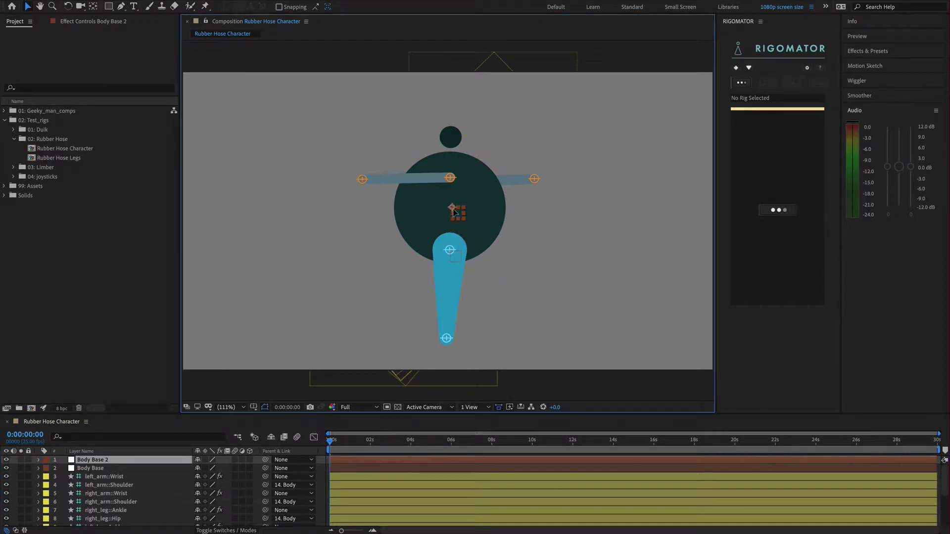
pyautogui.click(102, 468)
pyautogui.click(100, 460)
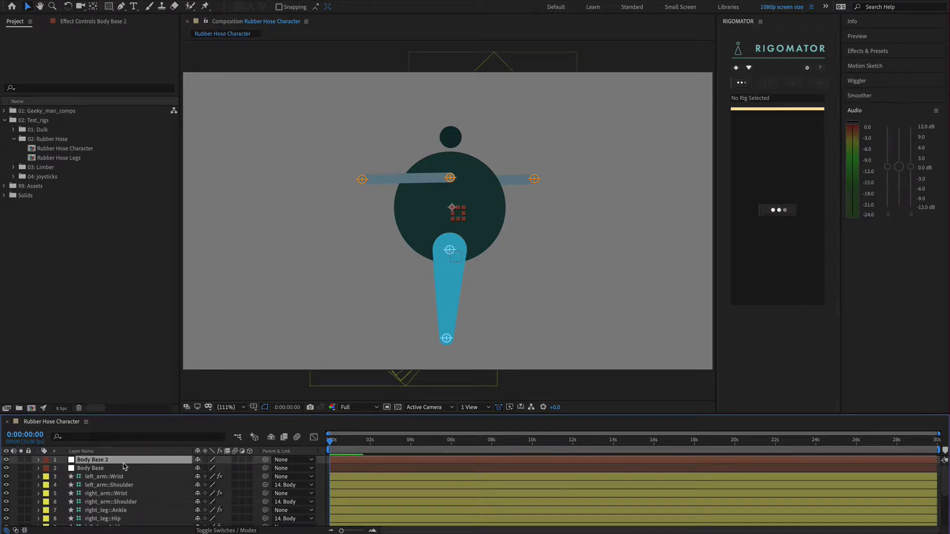
pyautogui.press('Return')
pyautogui.press('Right')
pyautogui.press('BackSpace')
pyautogui.press('BackSpace')
pyautogui.press('BackSpace')
pyautogui.press('BackSpace')
pyautogui.press('BackSpace')
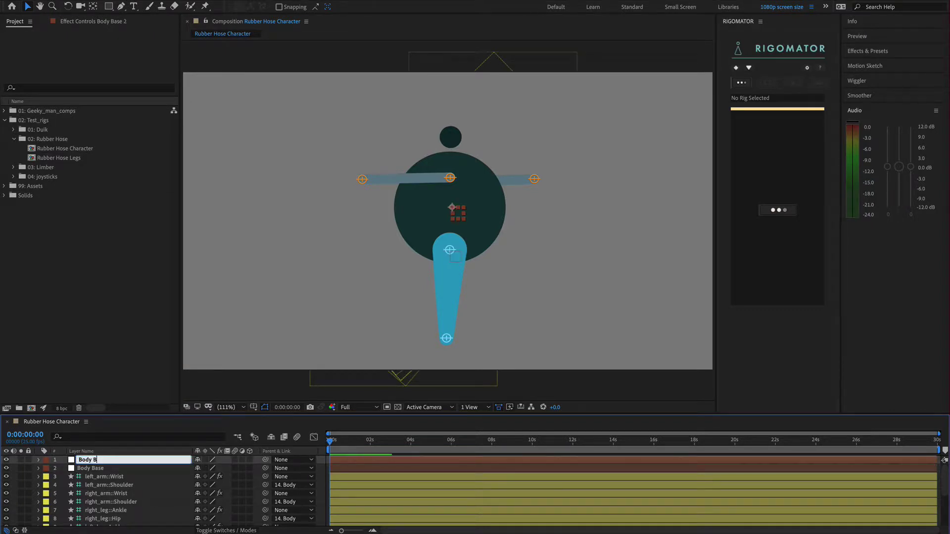
pyautogui.press('BackSpace')
pyautogui.write('Center')
pyautogui.press('Return')
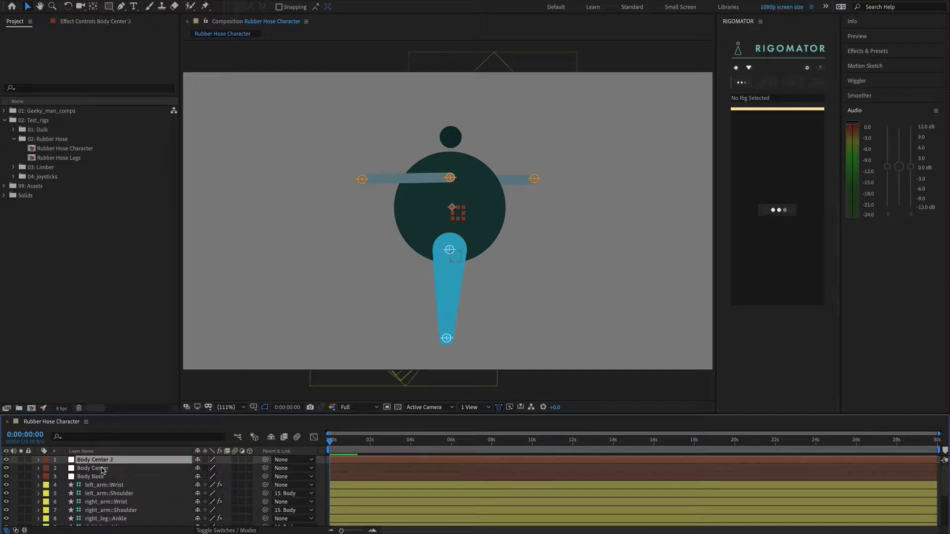
# - Move the next copy further up the body and rename it 'Shoulders'
pyautogui.moveTo(452, 209); pyautogui.dragTo(452, 158)
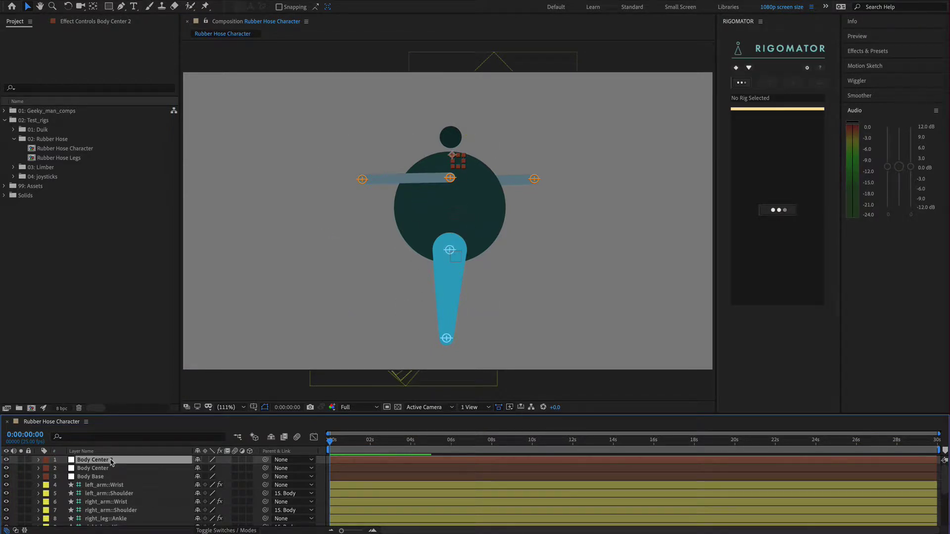
pyautogui.press('Return')
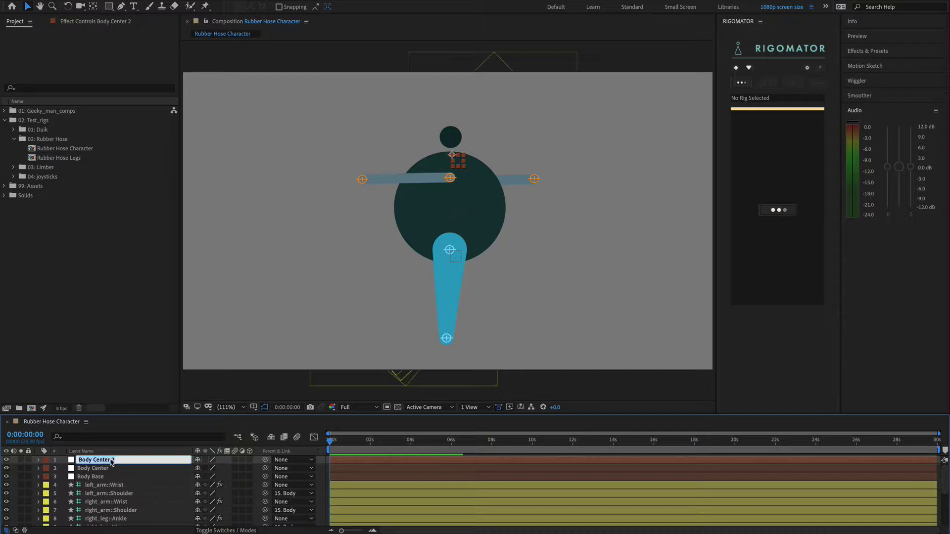
pyautogui.write('Shoulders')
pyautogui.press('Return')
# - Duplicate Shoulders, place it just below the head, and start renaming it 'Head Base'
pyautogui.hotkey('ctrl', 'd')
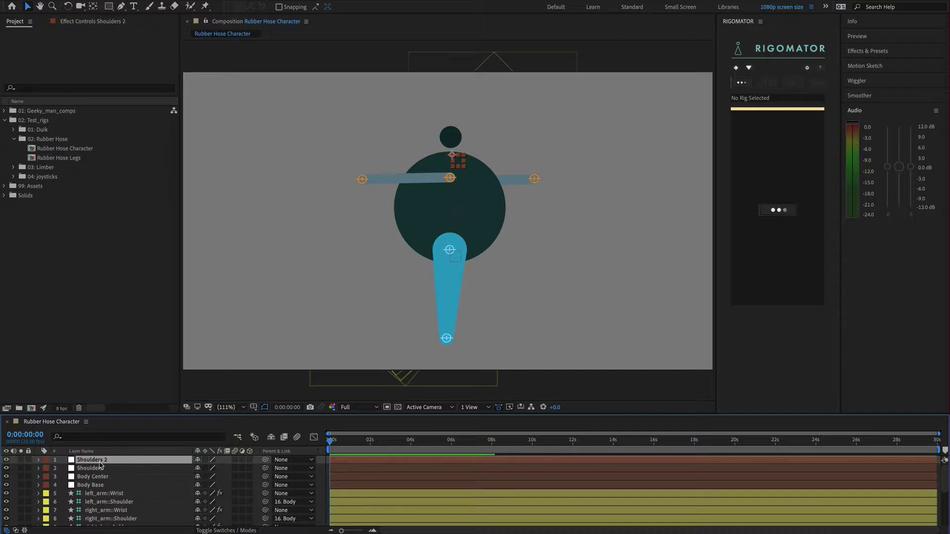
pyautogui.moveTo(451, 157); pyautogui.dragTo(452, 151)
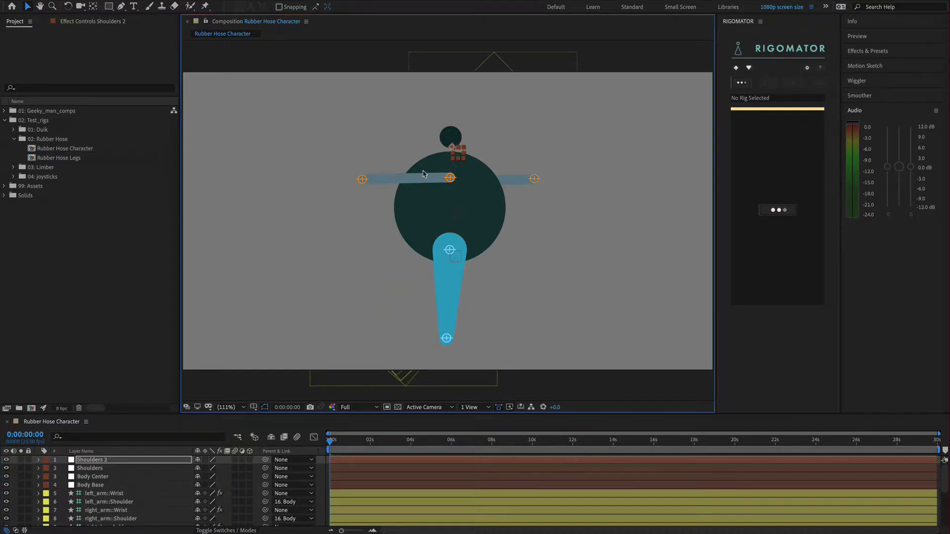
pyautogui.press('KP_Enter')
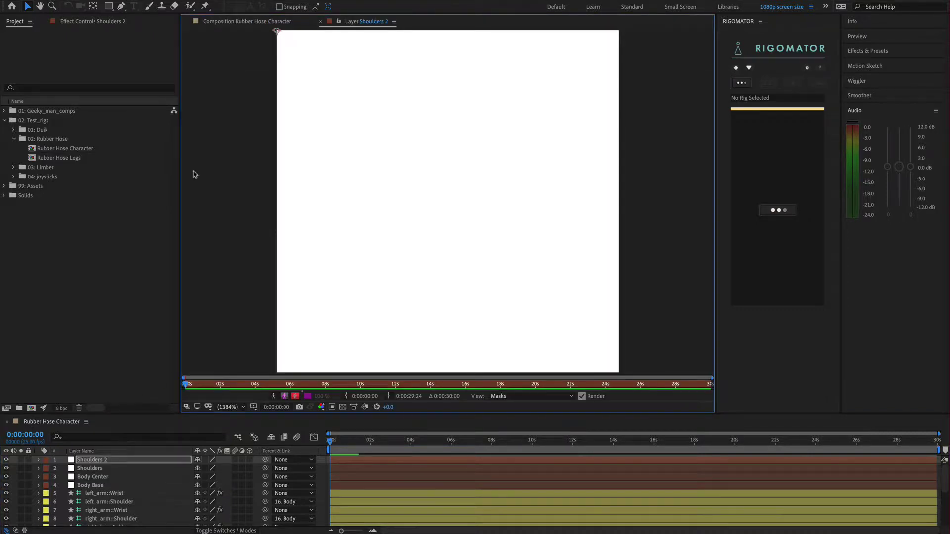
pyautogui.click(321, 22)
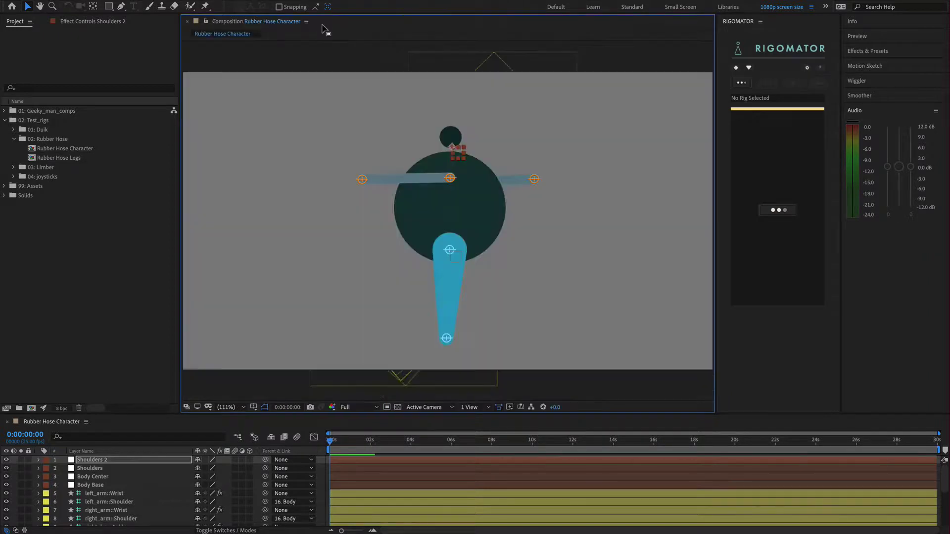
pyautogui.click(90, 462)
pyautogui.press('Return')
pyautogui.write('Head Base')
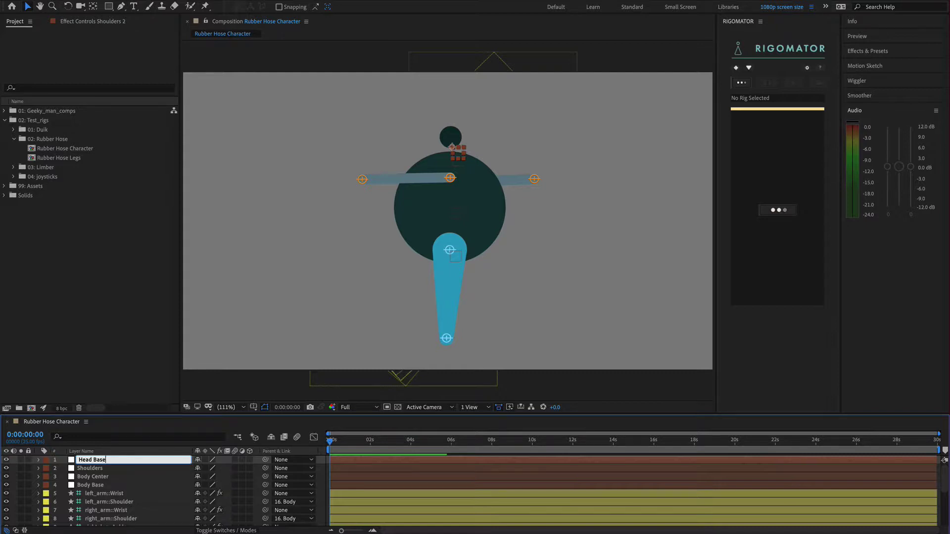
pyautogui.write('\\')
pyautogui.press('Return')
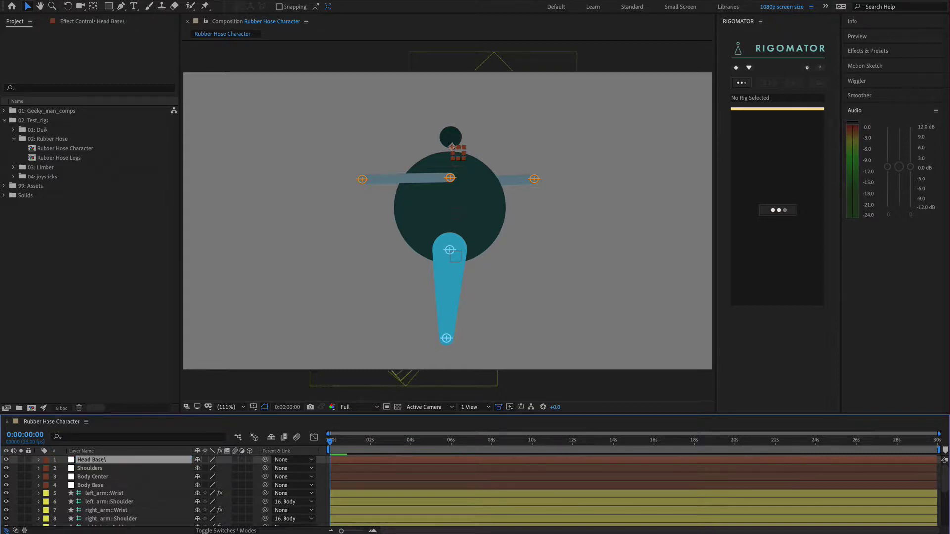
pyautogui.press('Return')
pyautogui.press('End')
pyautogui.press('BackSpace')
pyautogui.press('Return')
pyautogui.hotkey('ctrl', 'd')
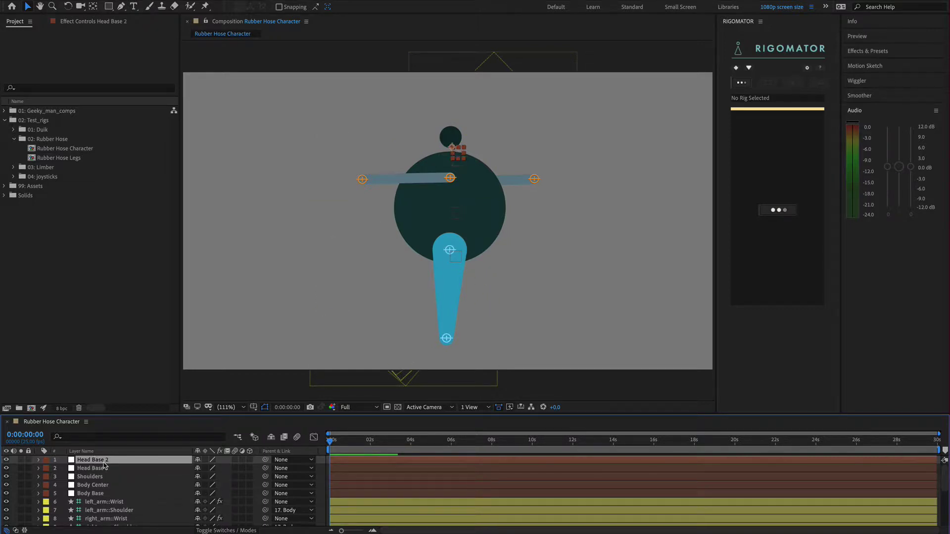
pyautogui.press('Return')
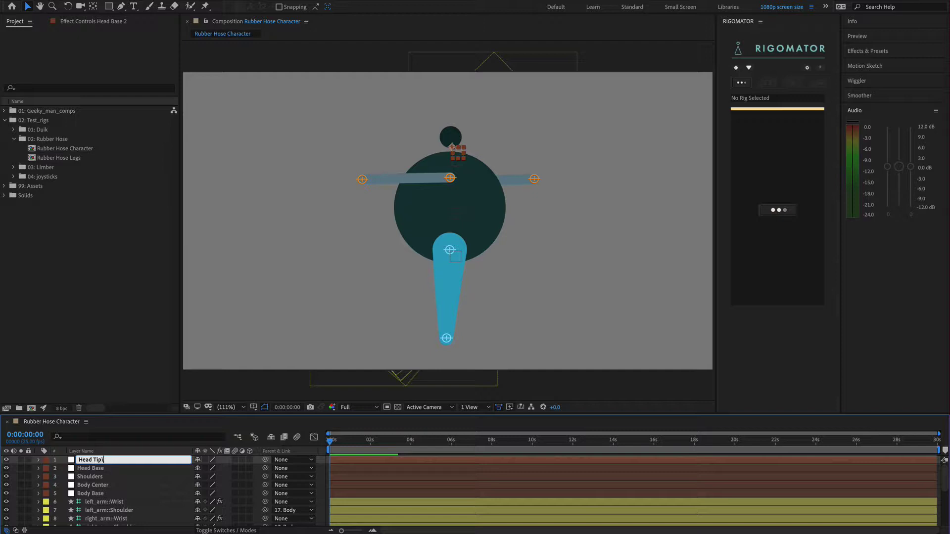
pyautogui.write('Head Tip')
pyautogui.press('Return')
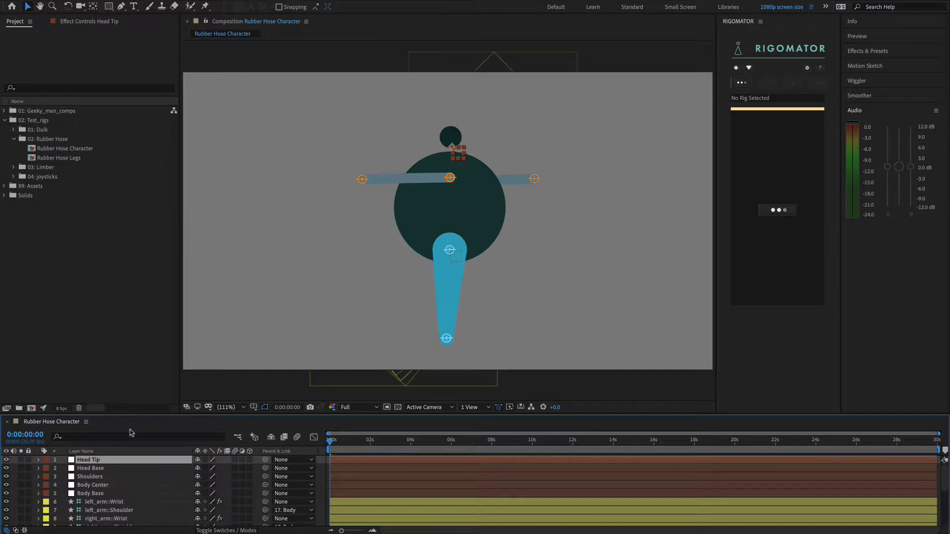
pyautogui.click(454, 147)
pyautogui.moveTo(454, 148); pyautogui.dragTo(456, 132)
pyautogui.click(617, 155)
pyautogui.press("'")
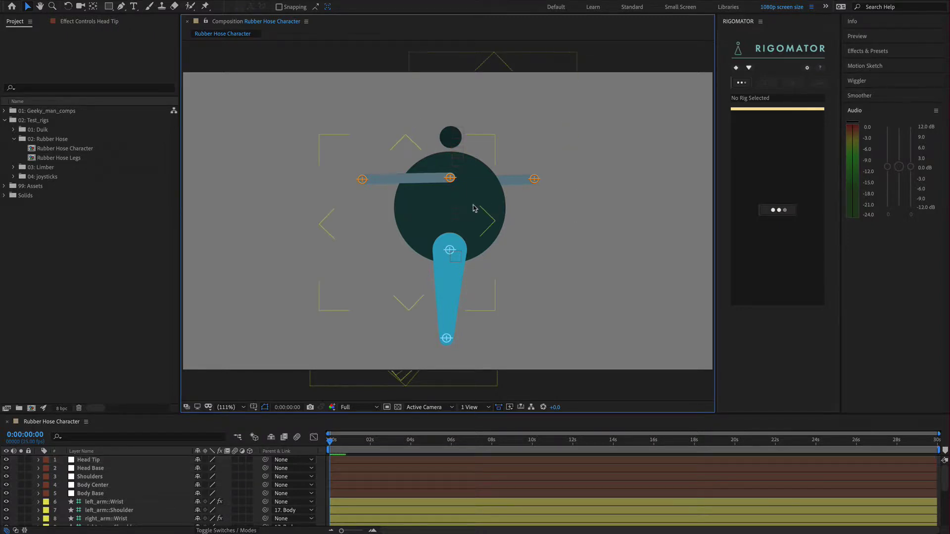
pyautogui.press('/')
pyautogui.press('.')
pyautogui.click(242, 407)
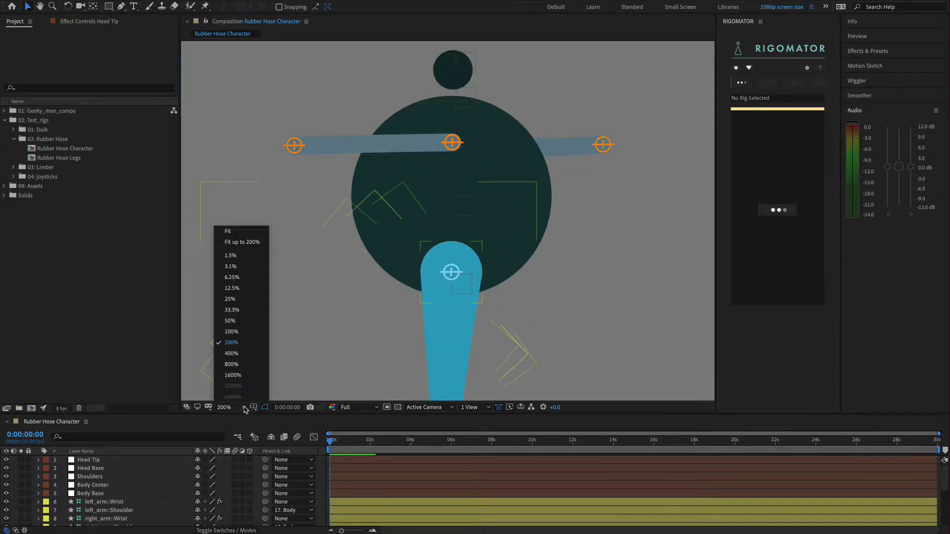
pyautogui.click(246, 231)
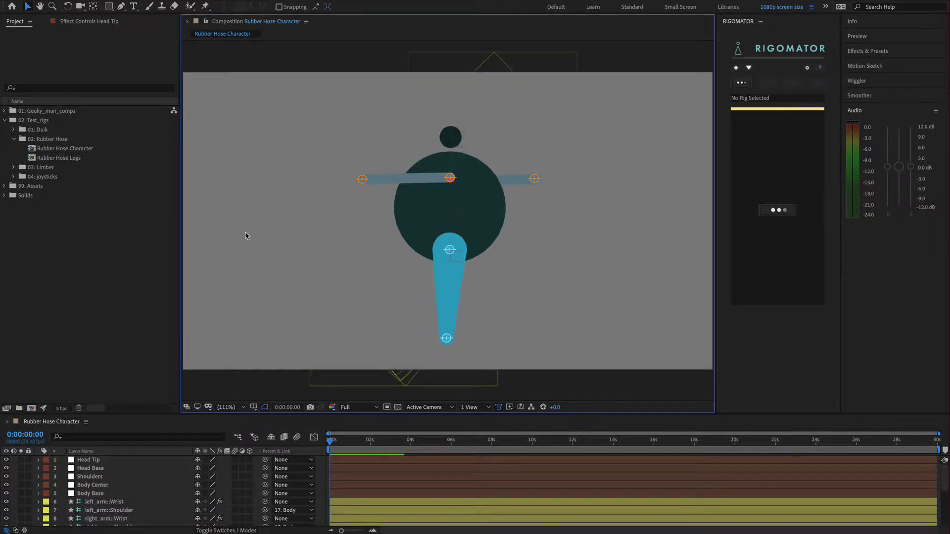
pyautogui.click(460, 133)
pyautogui.click(458, 157)
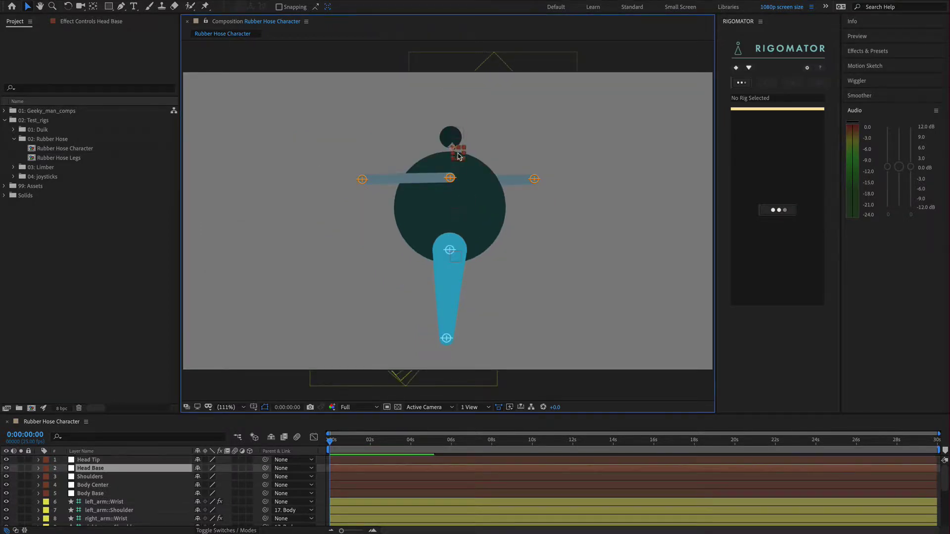
pyautogui.click(458, 168)
pyautogui.click(460, 213)
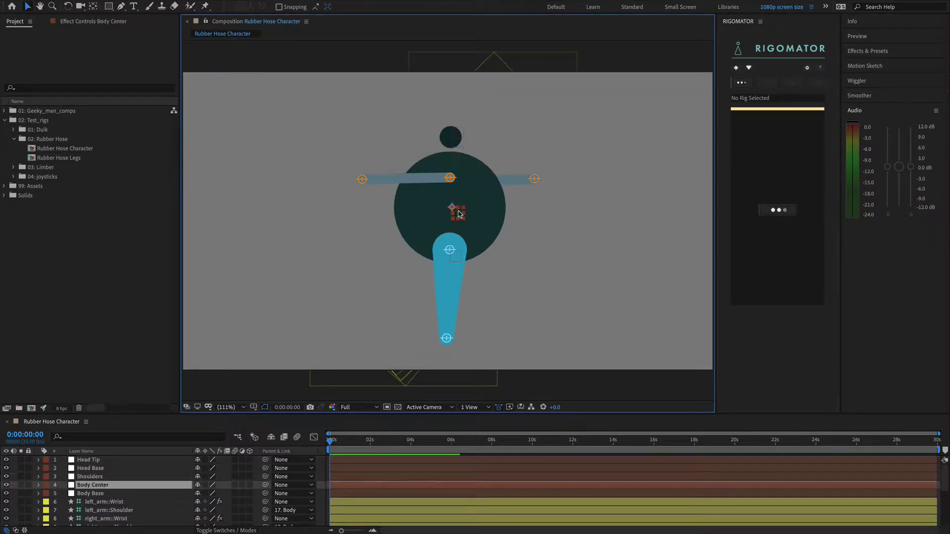
pyautogui.click(459, 263)
# - Parent the Body layer to Body Base and the head layer to Head Tip
pyautogui.click(534, 310)
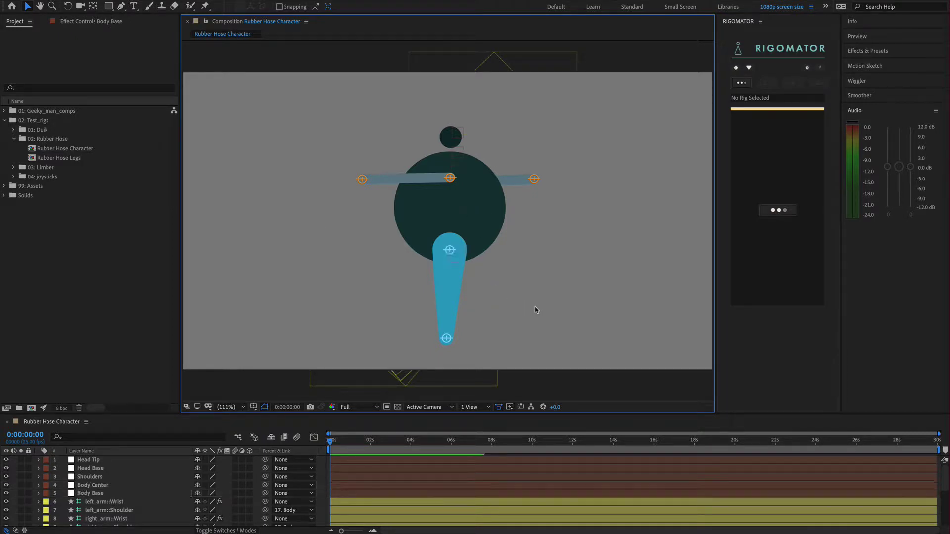
pyautogui.click(102, 494)
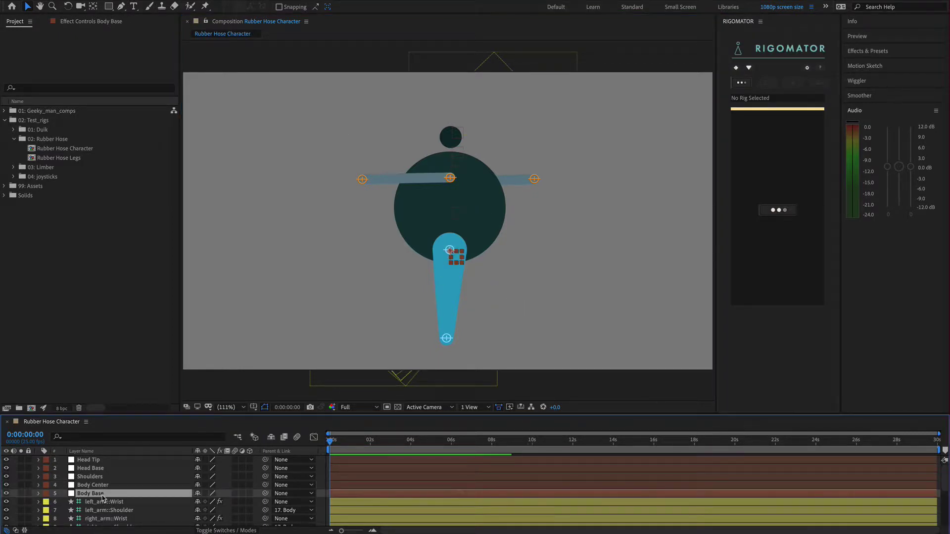
pyautogui.scroll(-5, 113, 498)
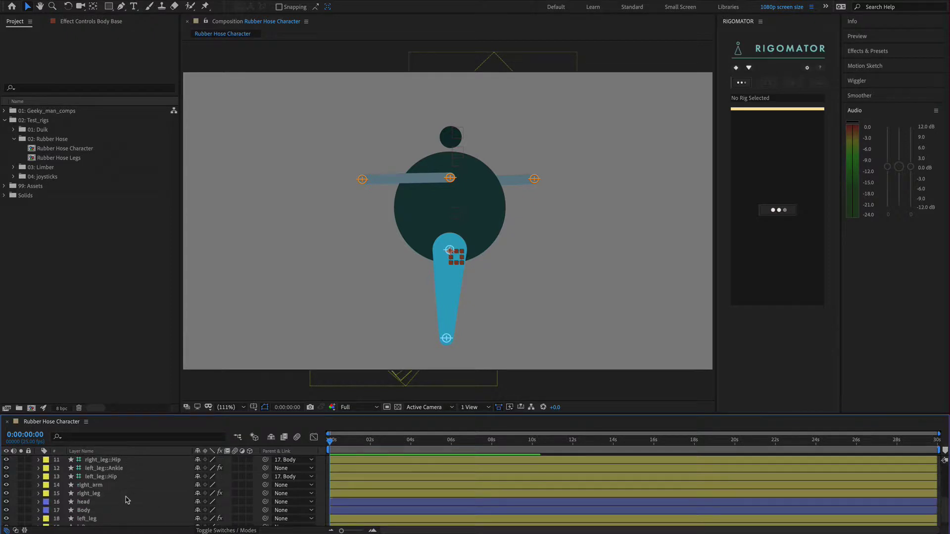
pyautogui.click(82, 511)
pyautogui.moveTo(266, 512); pyautogui.dragTo(108, 496)
pyautogui.click(270, 513)
pyautogui.moveTo(270, 513); pyautogui.dragTo(119, 462)
# - Test-rotate Body Base, leaving its rotation back at 0°
pyautogui.scroll(3, 111, 492)
pyautogui.click(112, 493)
pyautogui.press('r')
pyautogui.moveTo(208, 503); pyautogui.dragTo(205, 502)
pyautogui.click(129, 491)
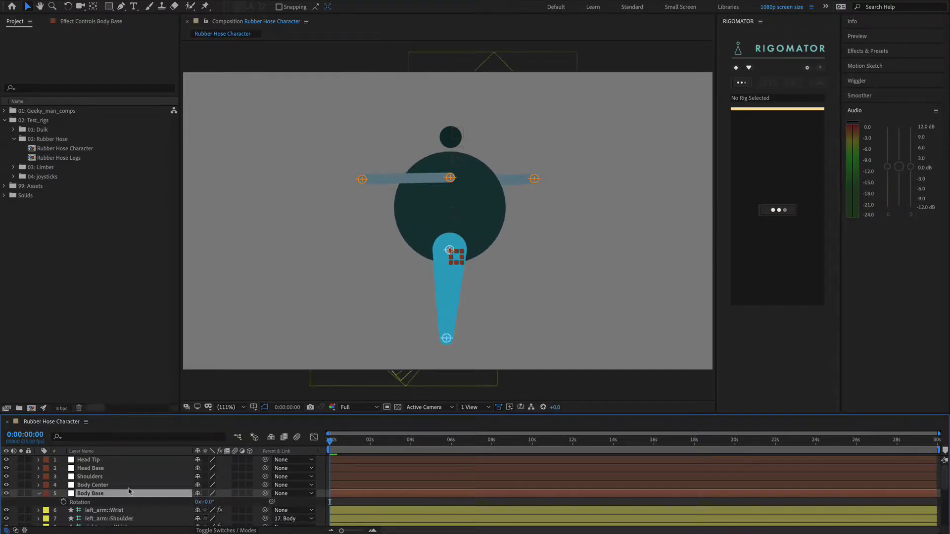
# - Chain Head Base to Shoulders, Shoulders to Body Center, and Body Center to Body Base
pyautogui.click(98, 470)
pyautogui.moveTo(265, 468); pyautogui.dragTo(123, 478)
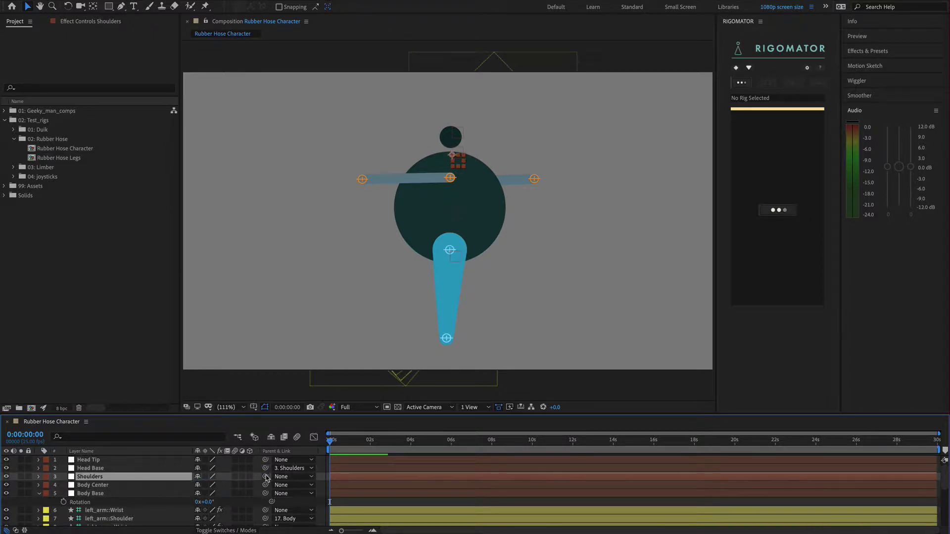
pyautogui.moveTo(266, 478); pyautogui.dragTo(124, 494)
pyautogui.click(104, 485)
pyautogui.click(119, 494)
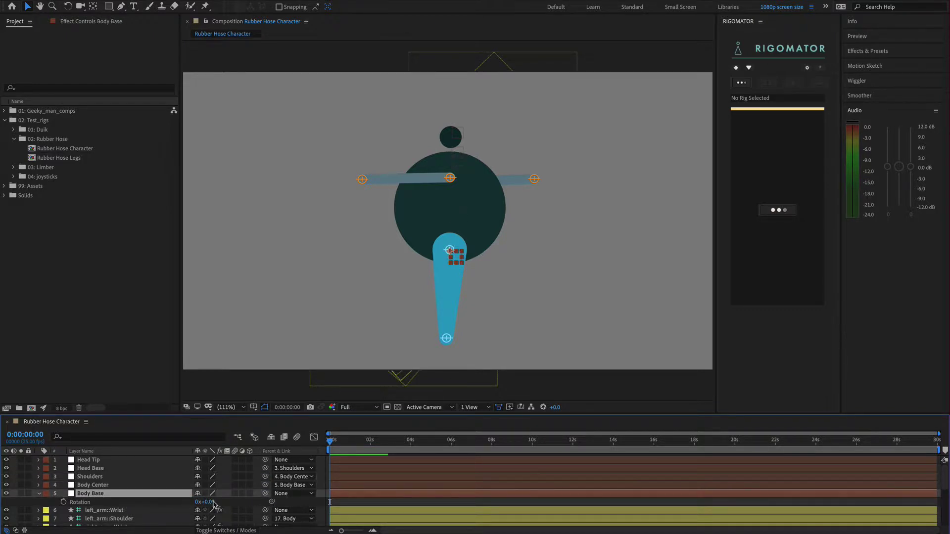
# - Test the chain by rotating Body Base 8°, then undo the test rotations back to 0°
pyautogui.moveTo(204, 501); pyautogui.dragTo(227, 507)
pyautogui.click(116, 488)
pyautogui.press('r')
pyautogui.click(107, 476)
pyautogui.press('r')
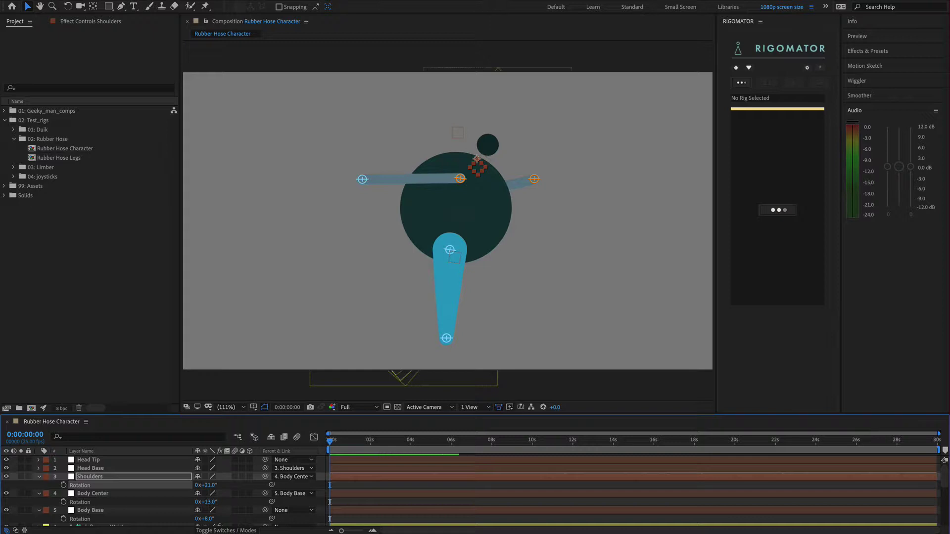
pyautogui.hotkey('ctrl', 'z')
pyautogui.hotkey('ctrl', 'z')
pyautogui.hotkey('ctrl', 'z')
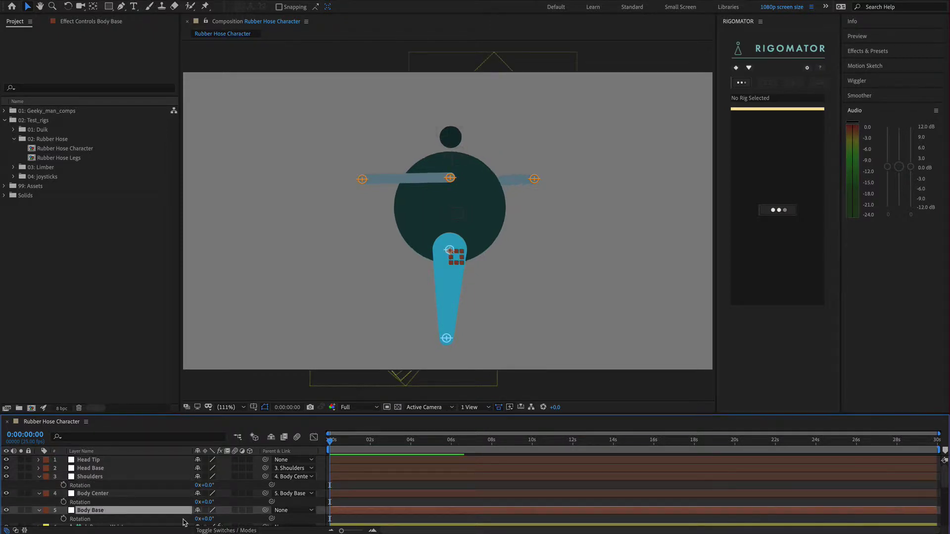
# - Collapse the nulls' properties and parent Head Tip to Head Base
pyautogui.click(39, 477)
pyautogui.click(39, 485)
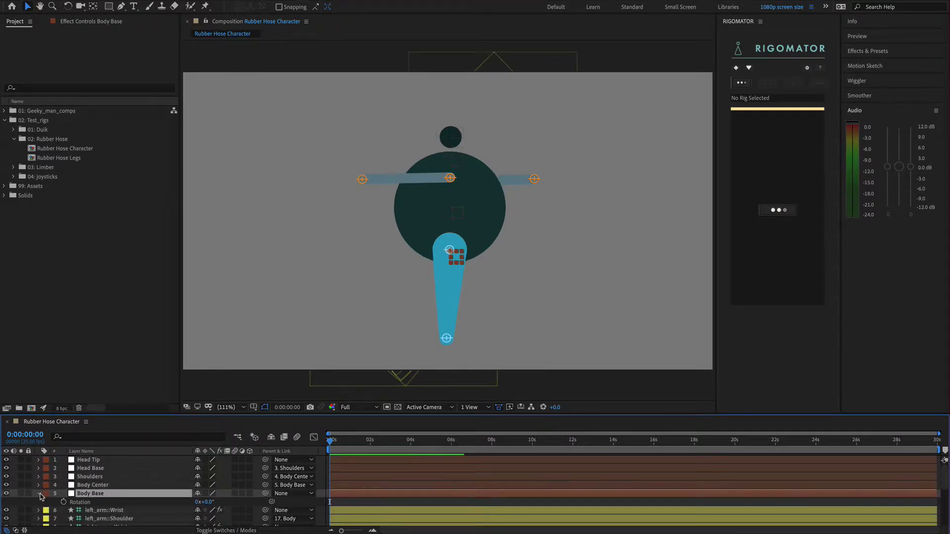
pyautogui.click(40, 493)
pyautogui.click(89, 468)
pyautogui.click(89, 460)
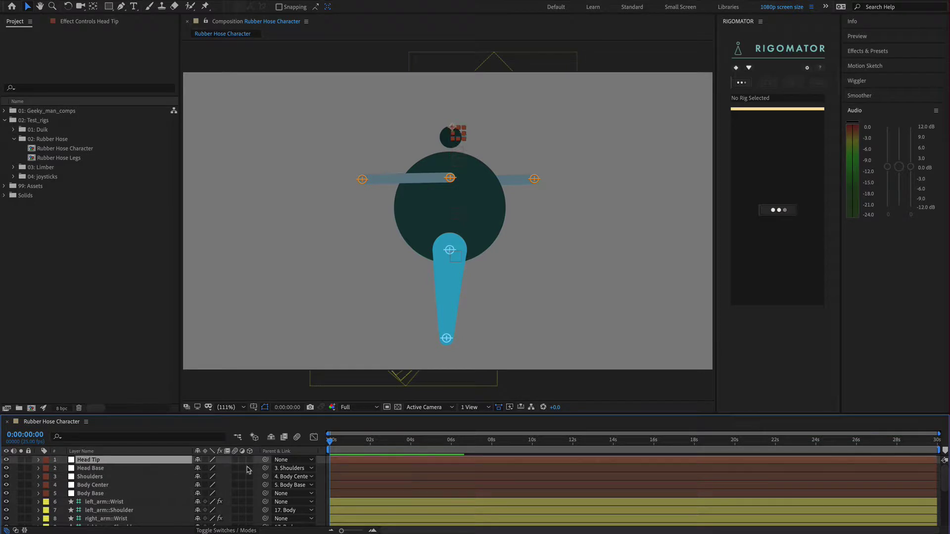
pyautogui.moveTo(265, 459); pyautogui.dragTo(94, 469)
pyautogui.click(100, 477)
pyautogui.click(275, 268)
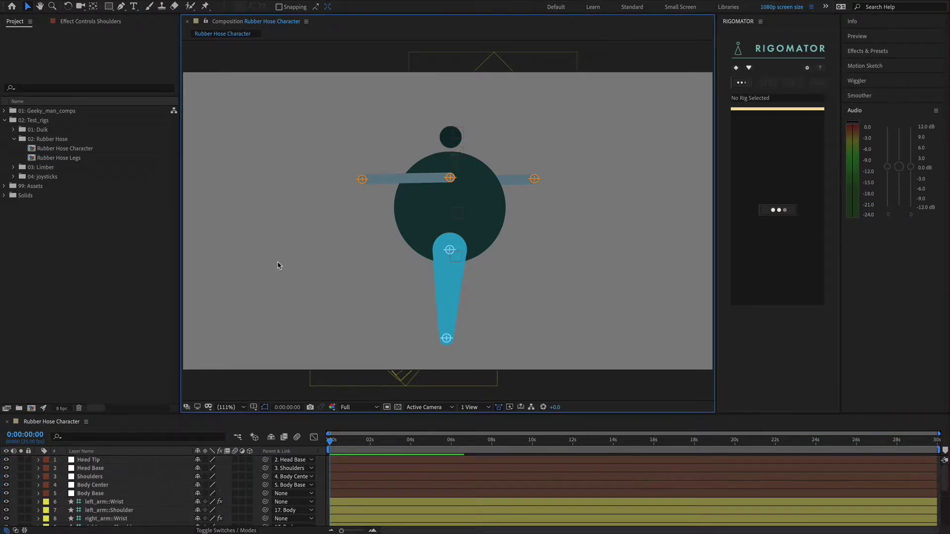
# - Launch Rigomator rig generation, confirming the character pose check and the rig type
pyautogui.click(785, 210)
pyautogui.moveTo(510, 208); pyautogui.dragTo(650, 184)
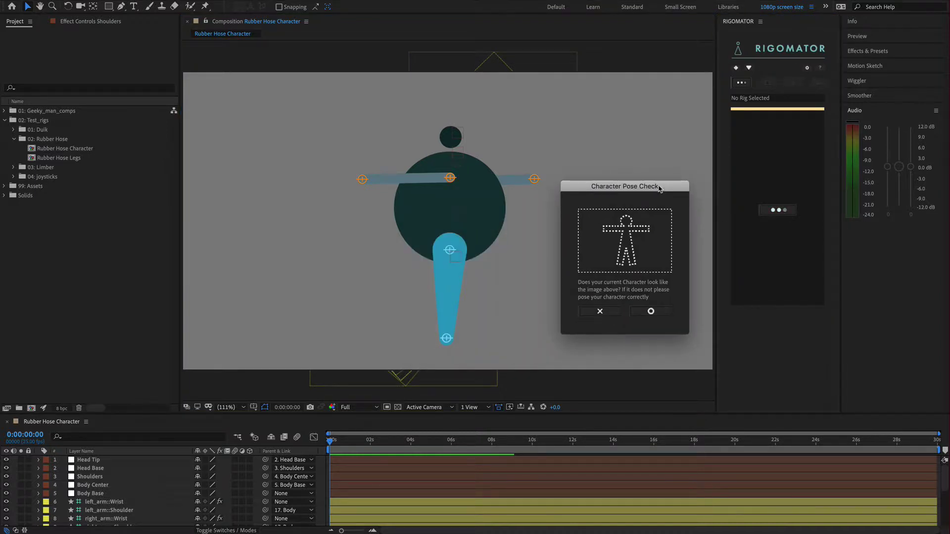
pyautogui.click(651, 311)
pyautogui.moveTo(505, 239); pyautogui.dragTo(649, 236)
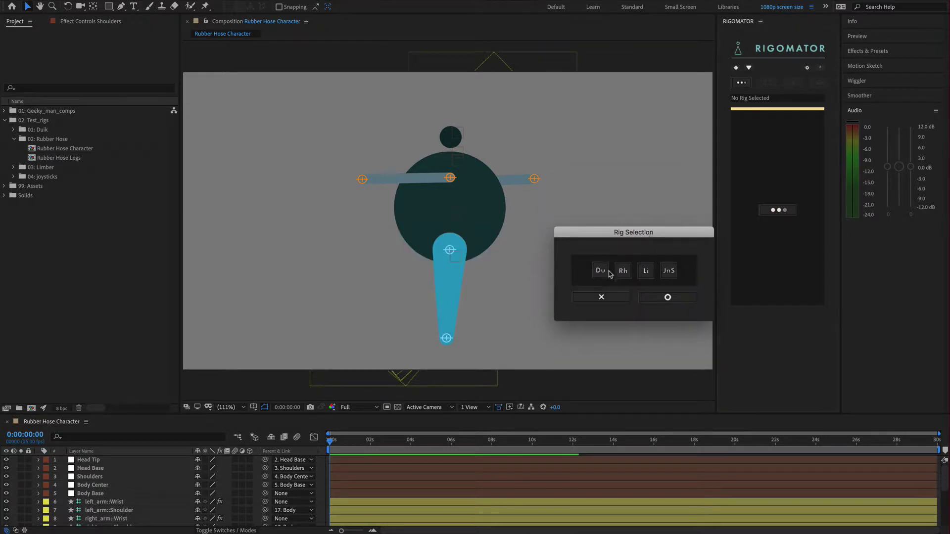
pyautogui.click(667, 297)
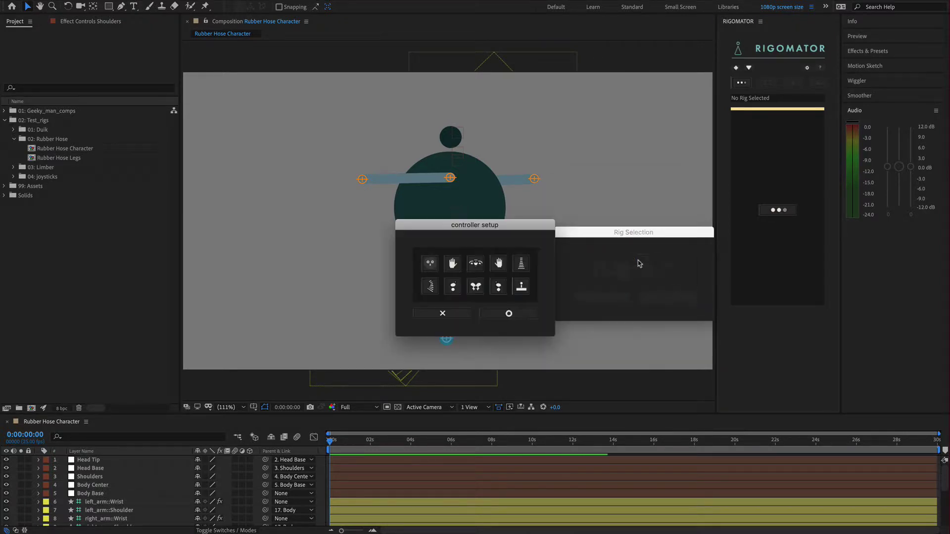
# - Open the head controller's layer settings and close them unchanged
pyautogui.moveTo(528, 231); pyautogui.dragTo(653, 229)
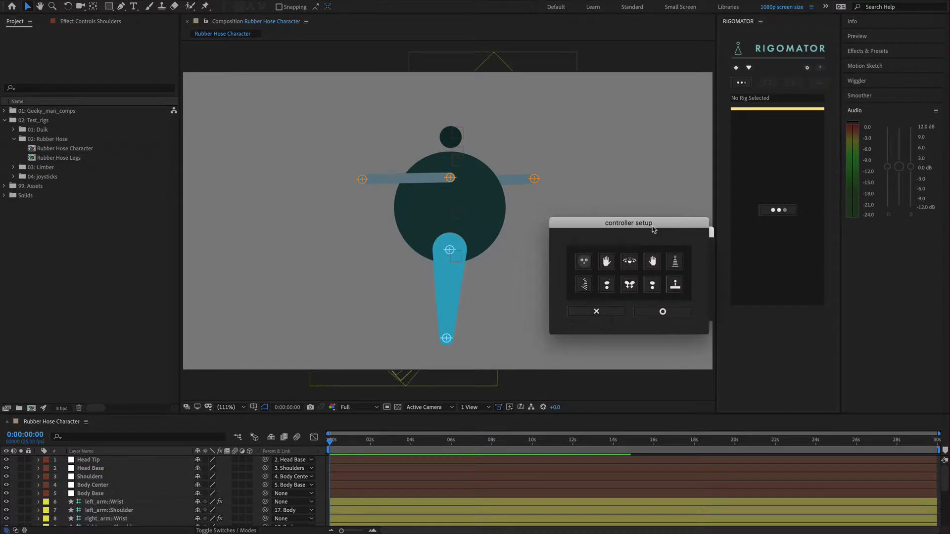
pyautogui.click(591, 265)
pyautogui.moveTo(501, 237); pyautogui.dragTo(646, 236)
pyautogui.click(593, 309)
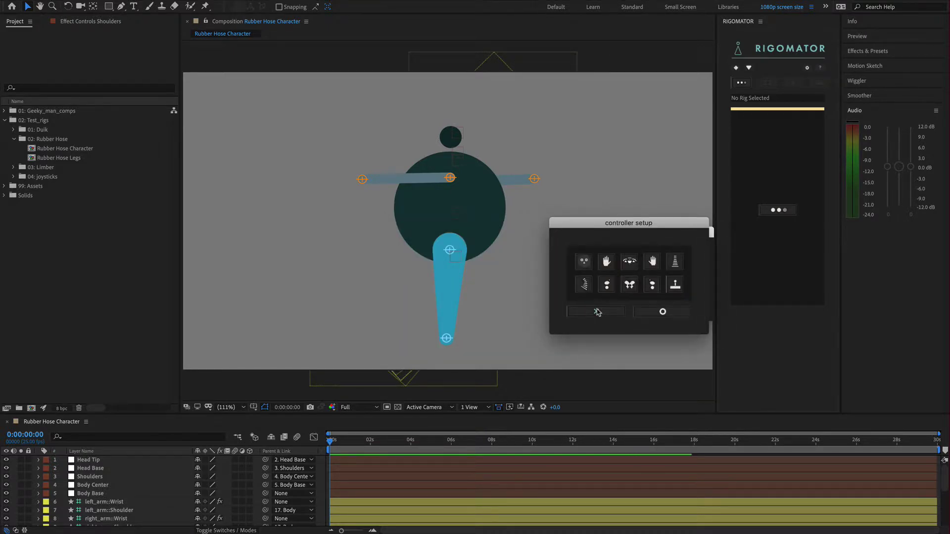
# - In the Right Arm controller settings, choose right_arm::Wrist, linked to right_arm::Shoulder and right_arm::Wrist
pyautogui.click(606, 266)
pyautogui.moveTo(519, 232); pyautogui.dragTo(673, 231)
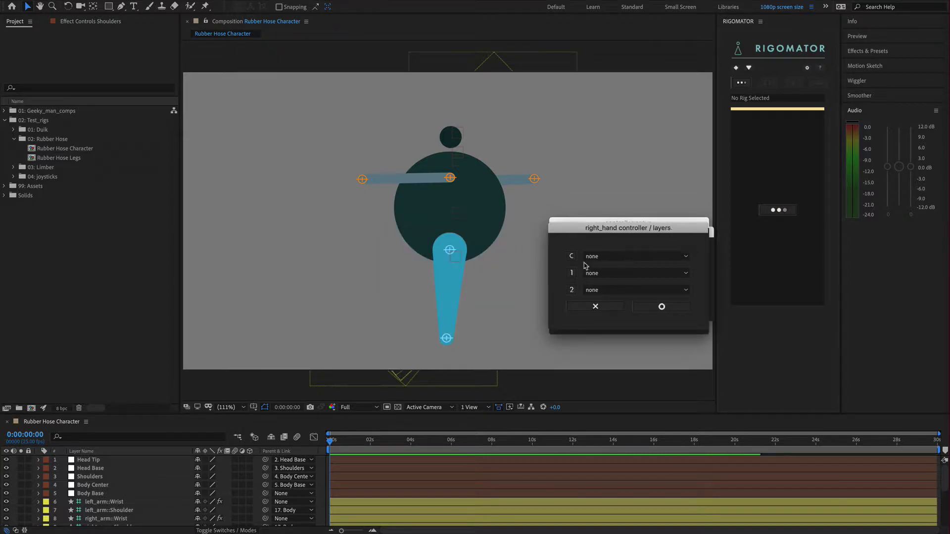
pyautogui.click(617, 258)
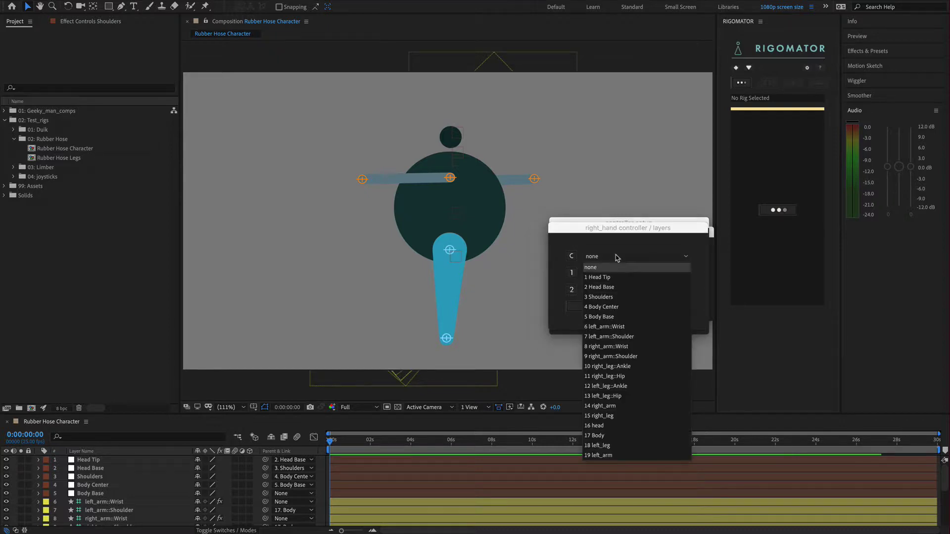
pyautogui.click(613, 348)
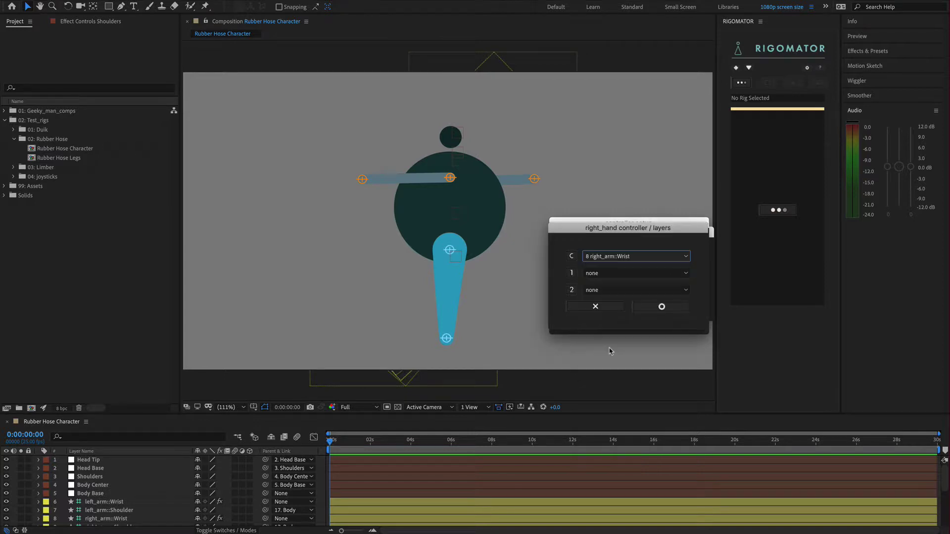
pyautogui.click(608, 275)
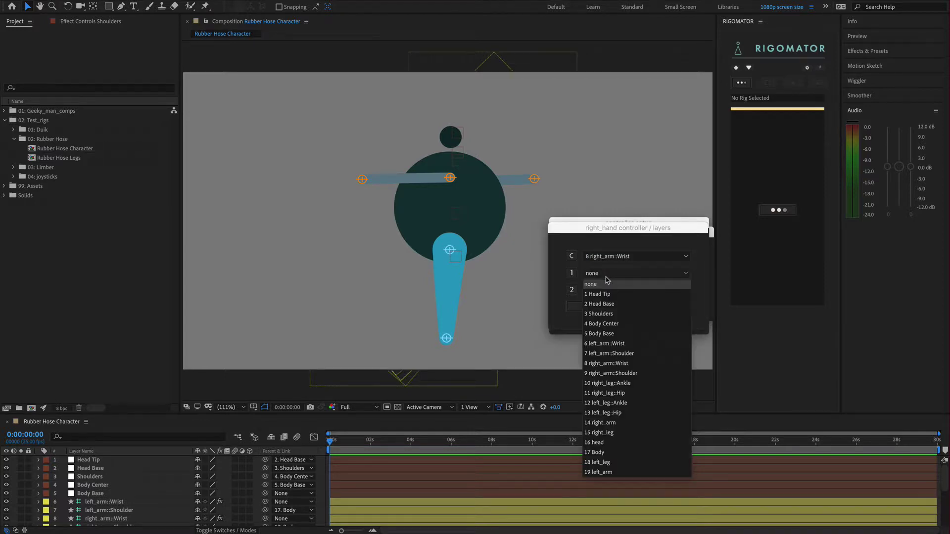
pyautogui.click(628, 373)
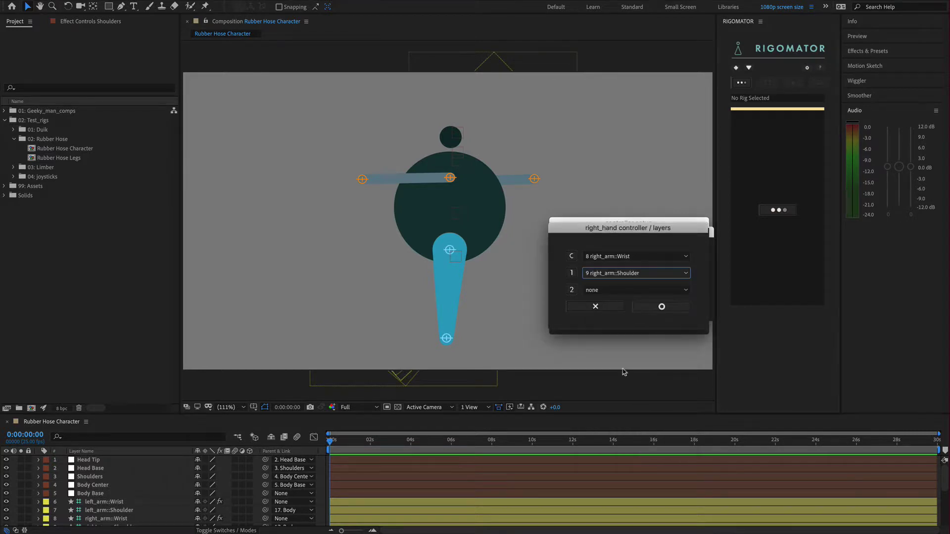
pyautogui.click(607, 292)
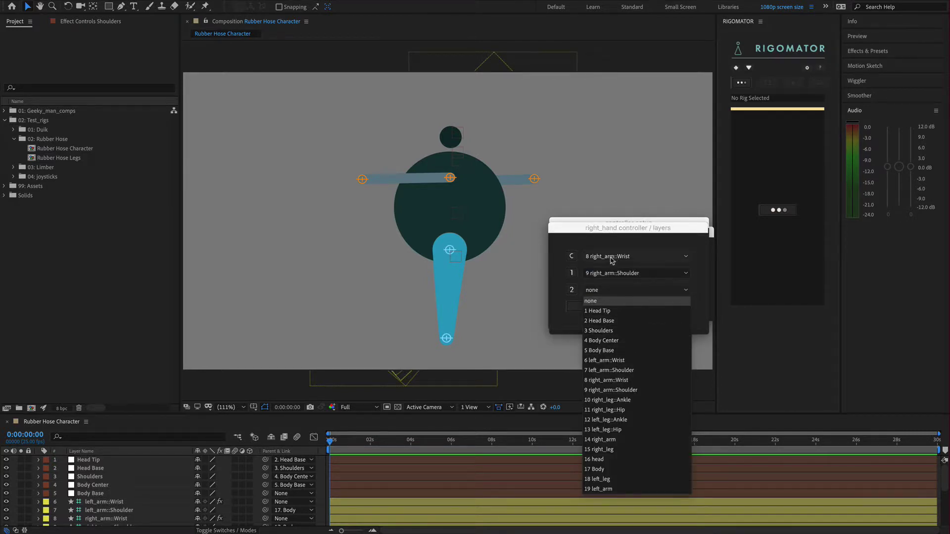
pyautogui.click(627, 383)
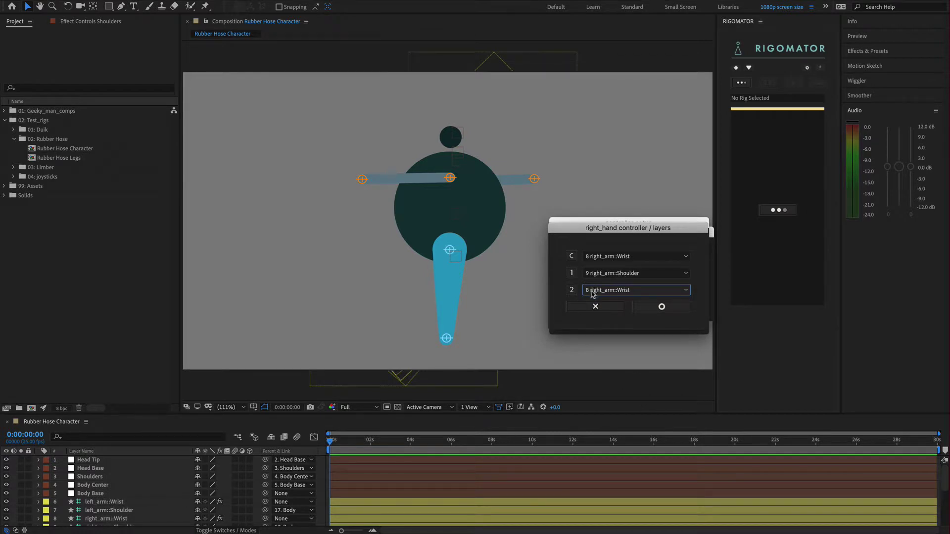
# - Confirm the right hand controller, then link left_hand to left_arm::Wrist, left_arm::Shoulder and left_arm::Wrist
pyautogui.click(654, 305)
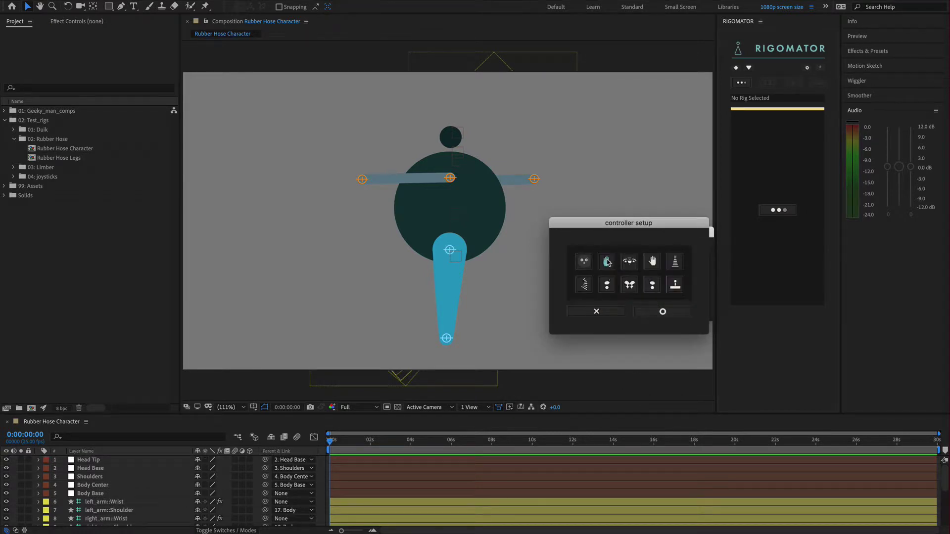
pyautogui.click(654, 266)
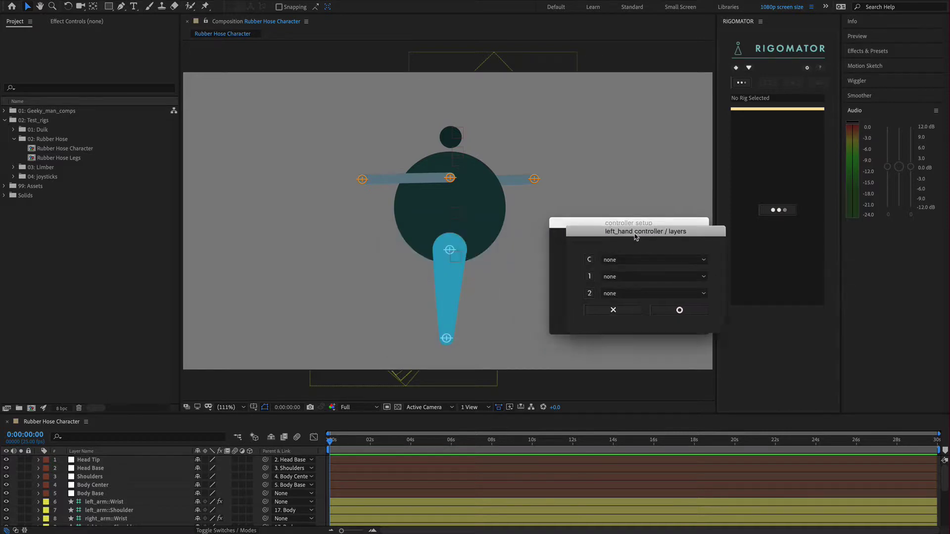
pyautogui.click(622, 252)
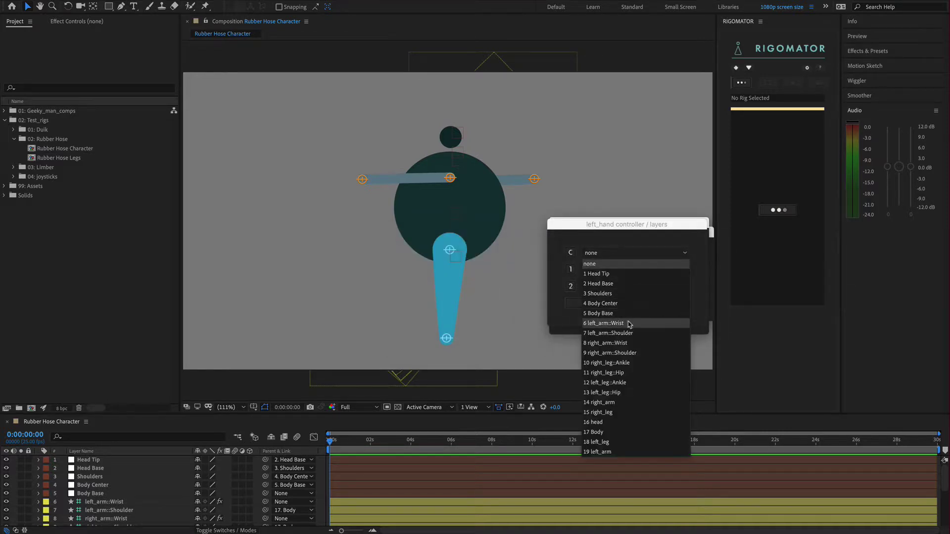
pyautogui.click(606, 323)
pyautogui.click(613, 269)
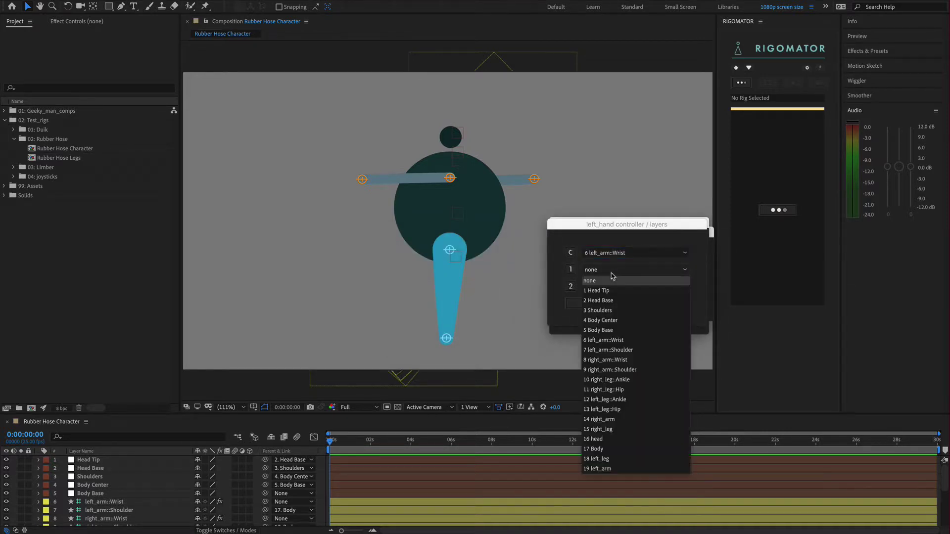
pyautogui.click(618, 349)
pyautogui.click(625, 288)
pyautogui.click(624, 358)
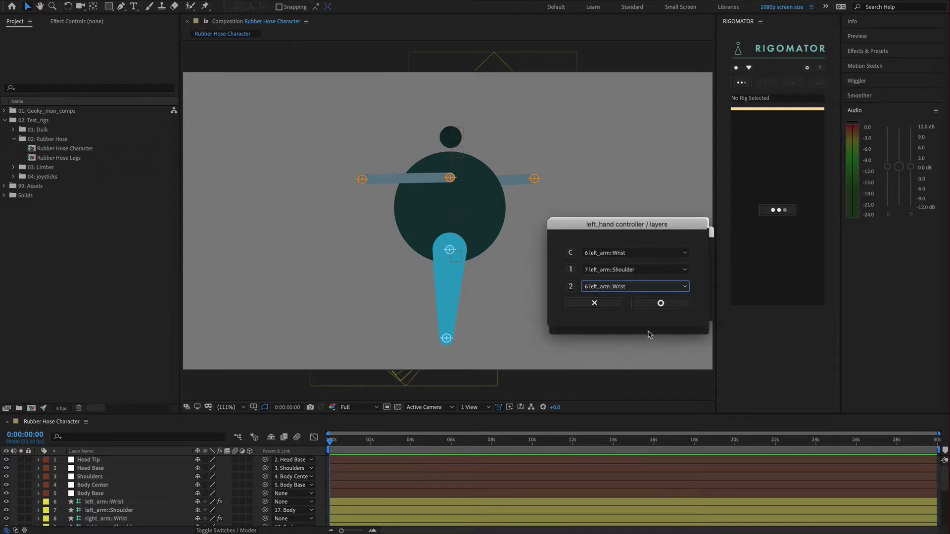
pyautogui.click(654, 307)
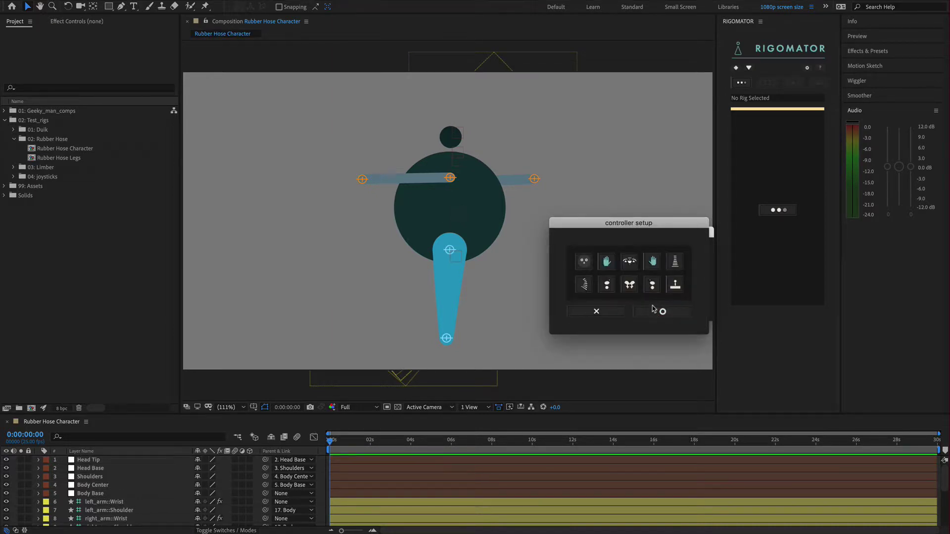
# - Link right_foot to 10 right_leg::Ankle, with slots 11 right_leg::Hip and 10 right_leg::Ankle
pyautogui.click(609, 286)
pyautogui.click(629, 261)
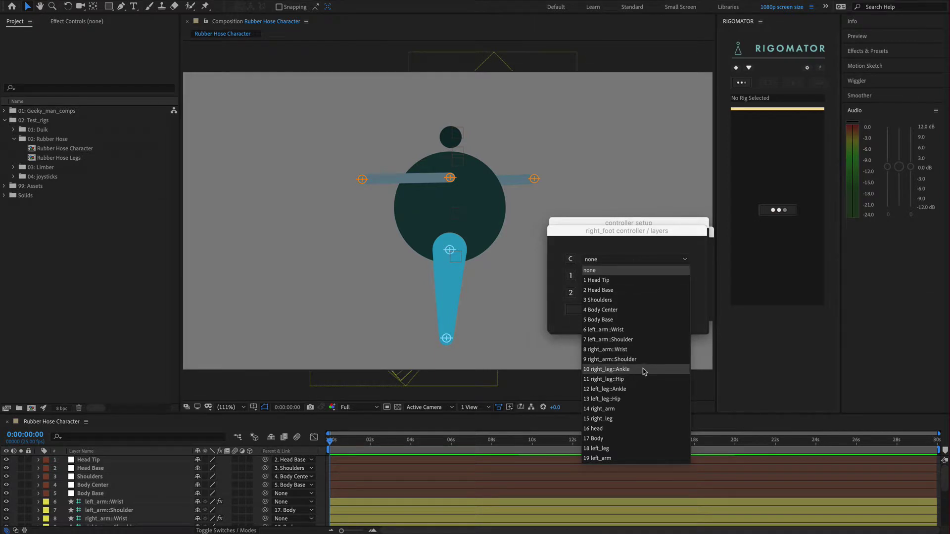
pyautogui.click(620, 373)
pyautogui.click(615, 280)
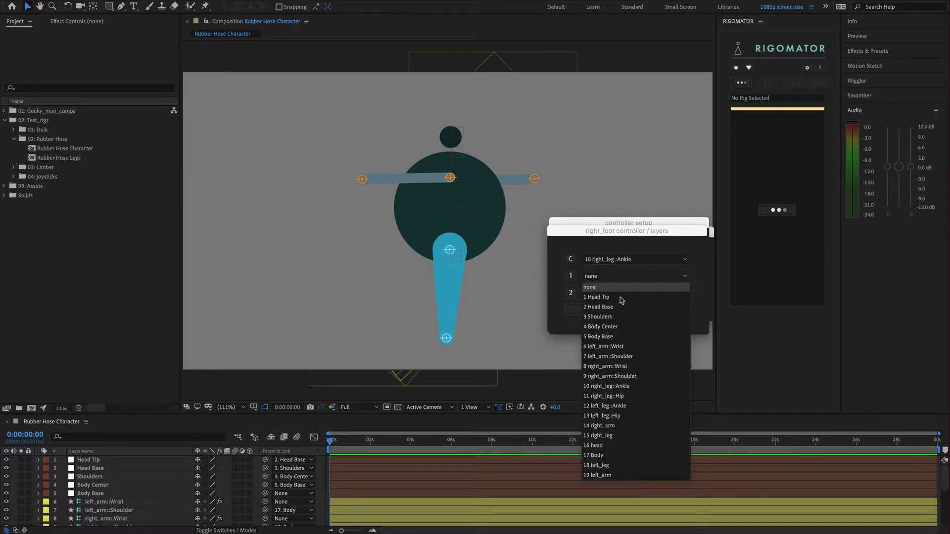
pyautogui.click(625, 401)
pyautogui.click(618, 293)
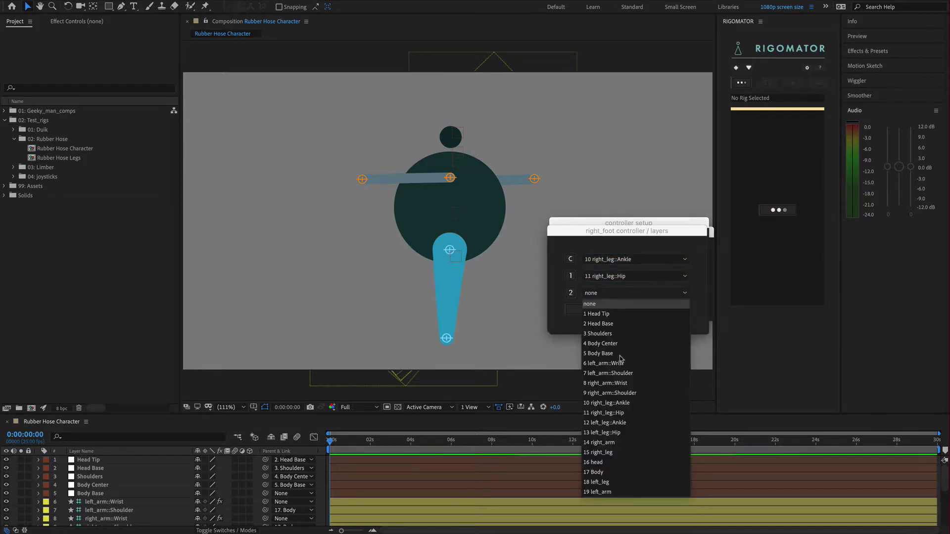
pyautogui.click(632, 403)
pyautogui.click(660, 312)
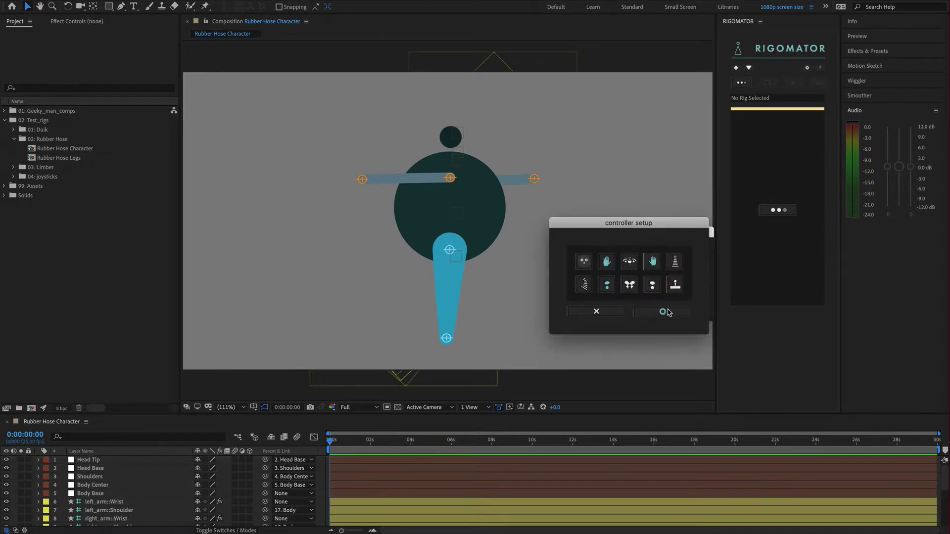
# - Set left_foot's controller to 12 left_leg::Ankle, slot 1 to 13 left_leg::Hip, slot 2 to 12 left_leg::Ankle, and confirm
pyautogui.click(657, 285)
pyautogui.moveTo(523, 233); pyautogui.dragTo(675, 232)
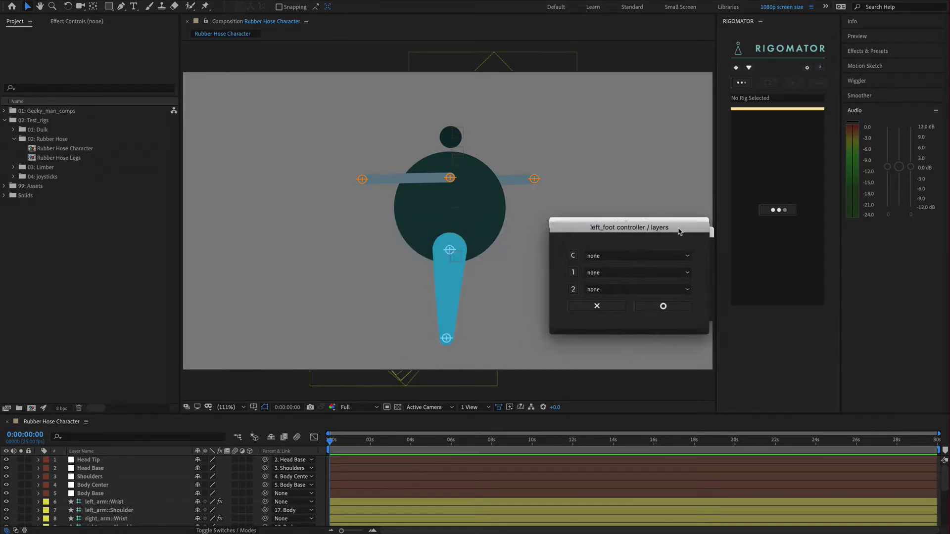
pyautogui.click(643, 259)
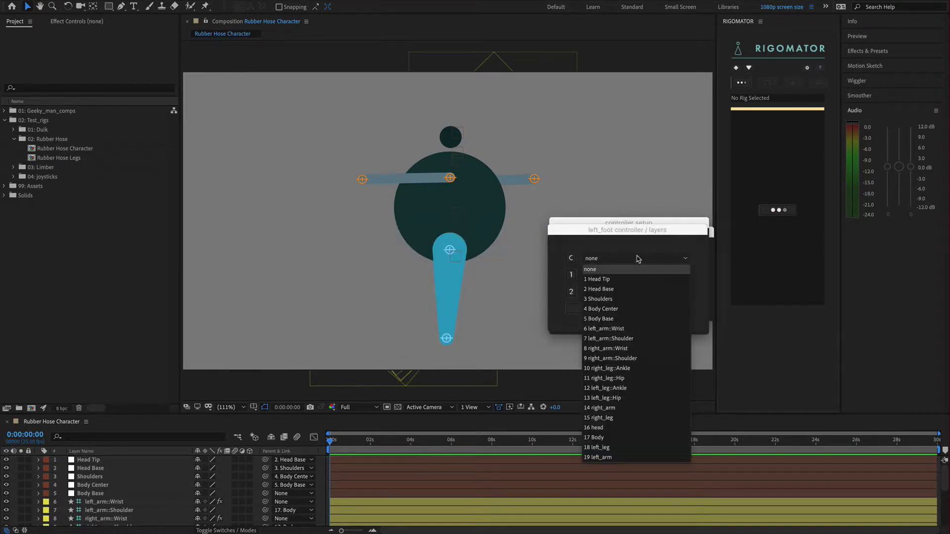
pyautogui.click(621, 389)
pyautogui.click(613, 276)
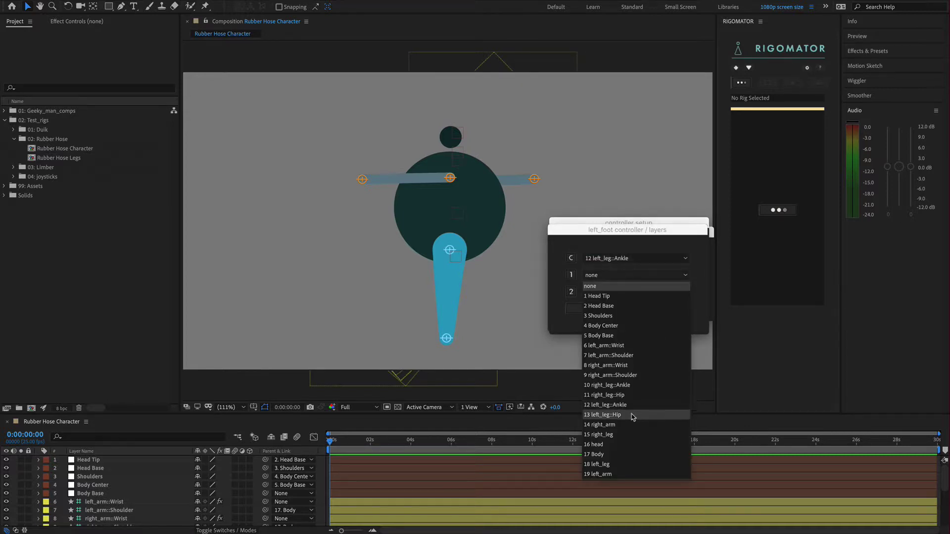
pyautogui.click(632, 415)
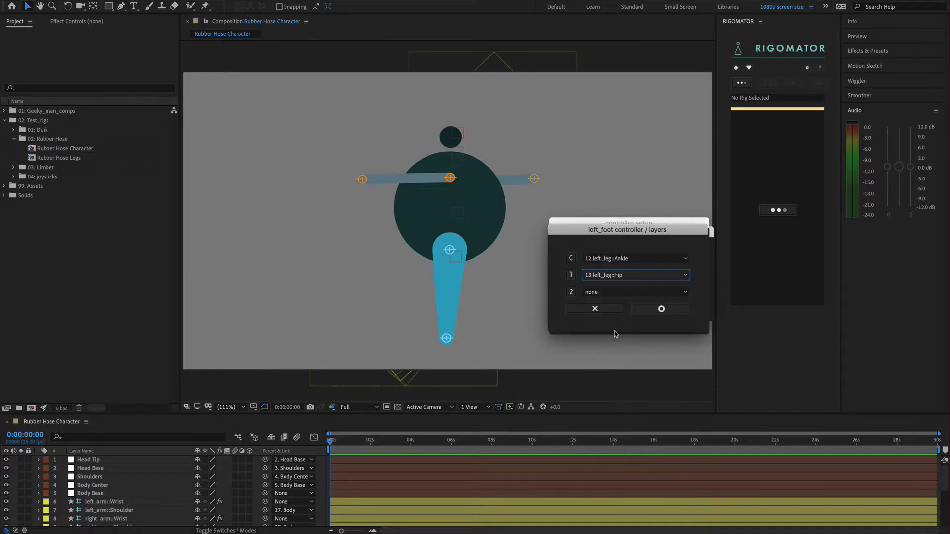
pyautogui.click(607, 293)
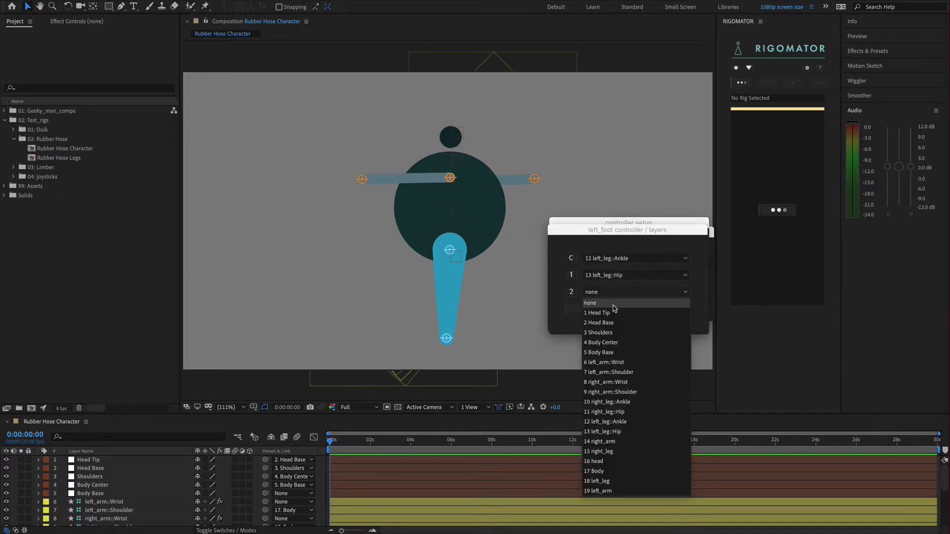
pyautogui.click(630, 421)
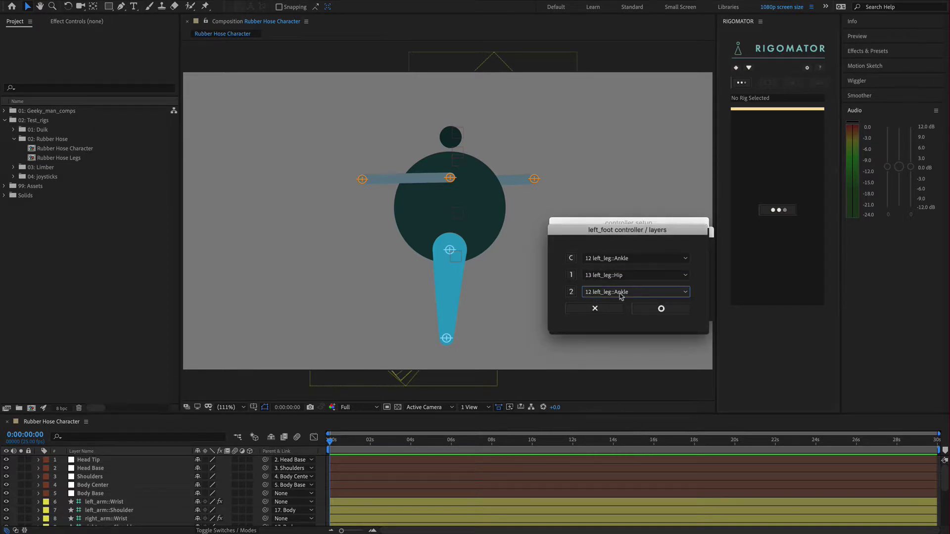
pyautogui.click(667, 311)
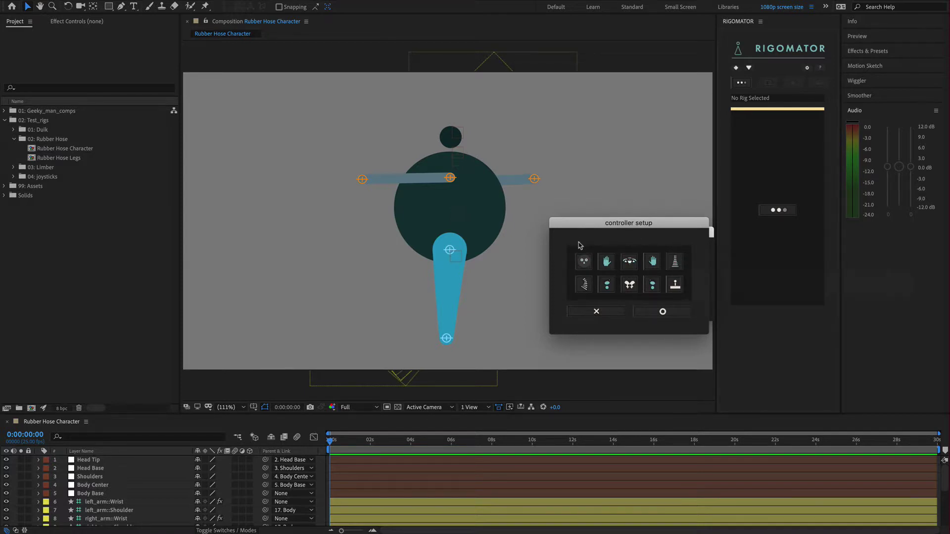
# - Link the head controller to 2 Head Base, with slots 2 Head Base and 1 Head Tip
pyautogui.click(584, 265)
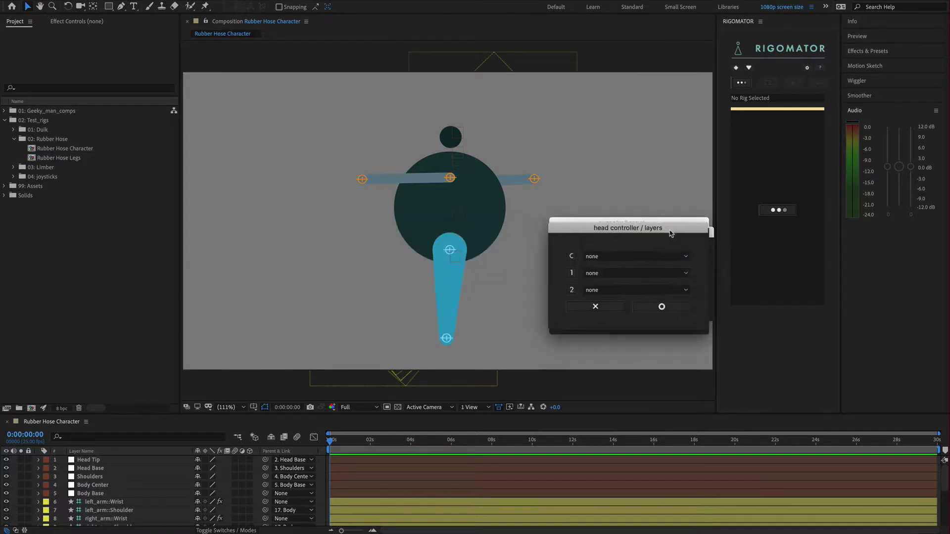
pyautogui.click(629, 256)
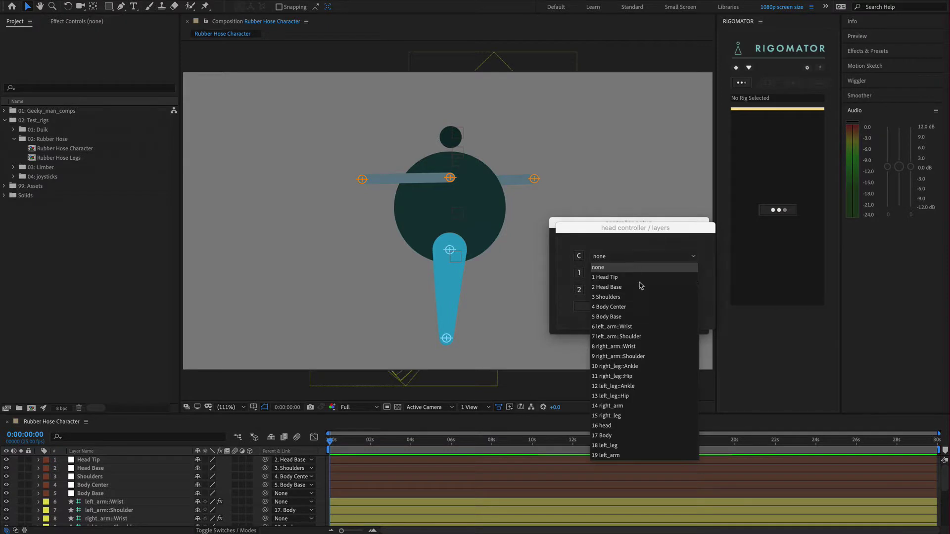
pyautogui.click(614, 287)
pyautogui.click(620, 275)
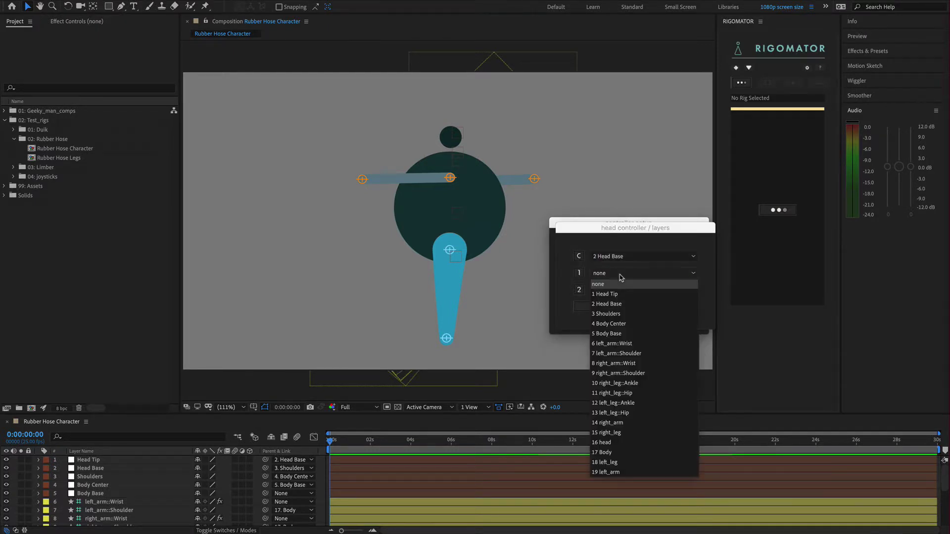
pyautogui.click(621, 303)
pyautogui.click(618, 290)
pyautogui.click(618, 310)
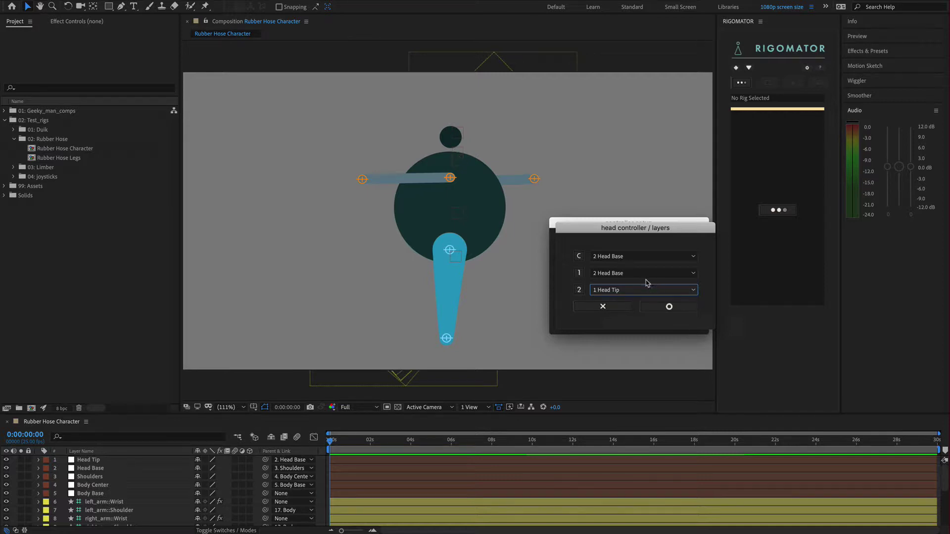
pyautogui.click(661, 310)
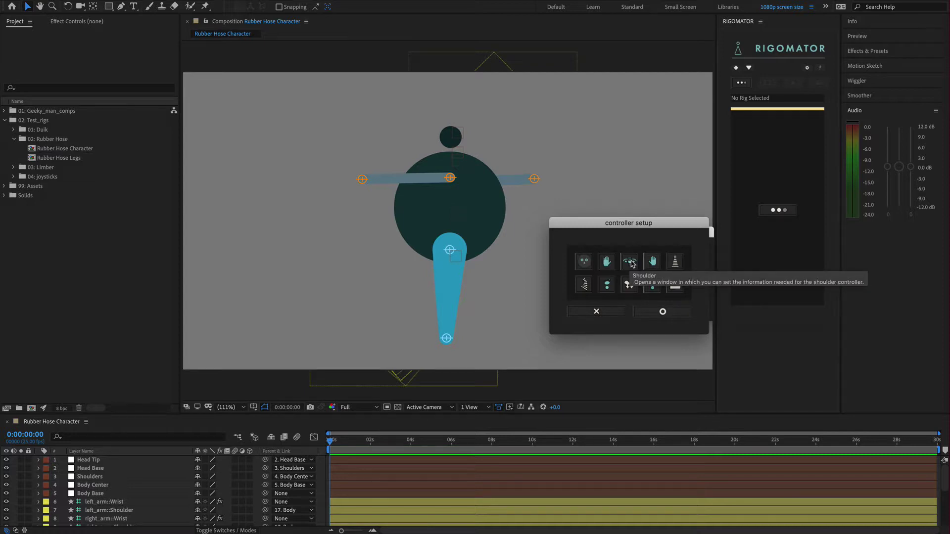
# - Link the shoulder controller to 3 Shoulders, with slots 3 Shoulders and 4 Body Center
pyautogui.click(632, 264)
pyautogui.click(612, 259)
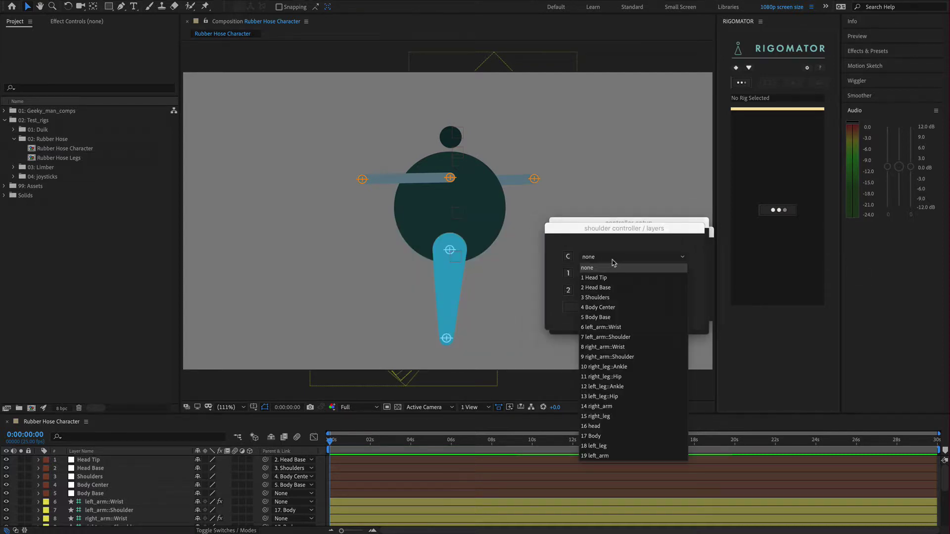
pyautogui.click(612, 298)
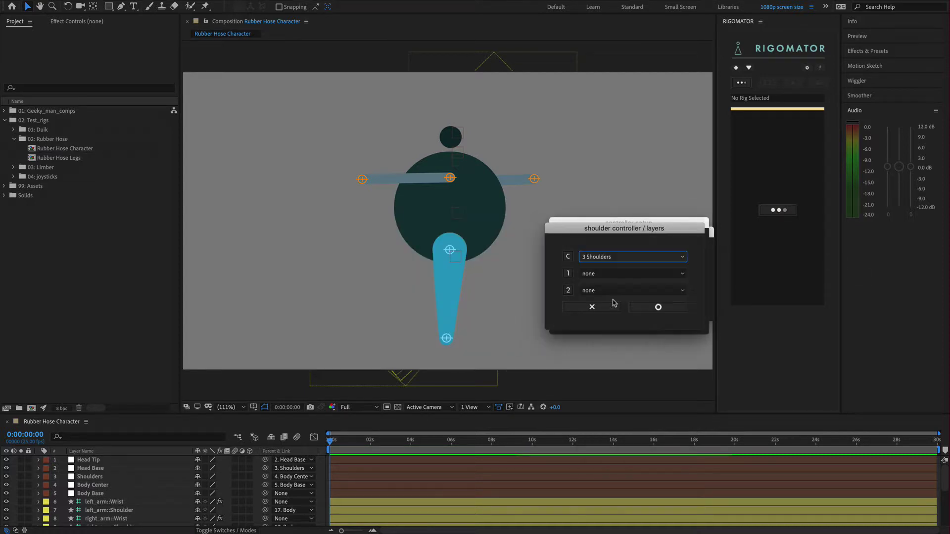
pyautogui.click(605, 275)
pyautogui.click(609, 314)
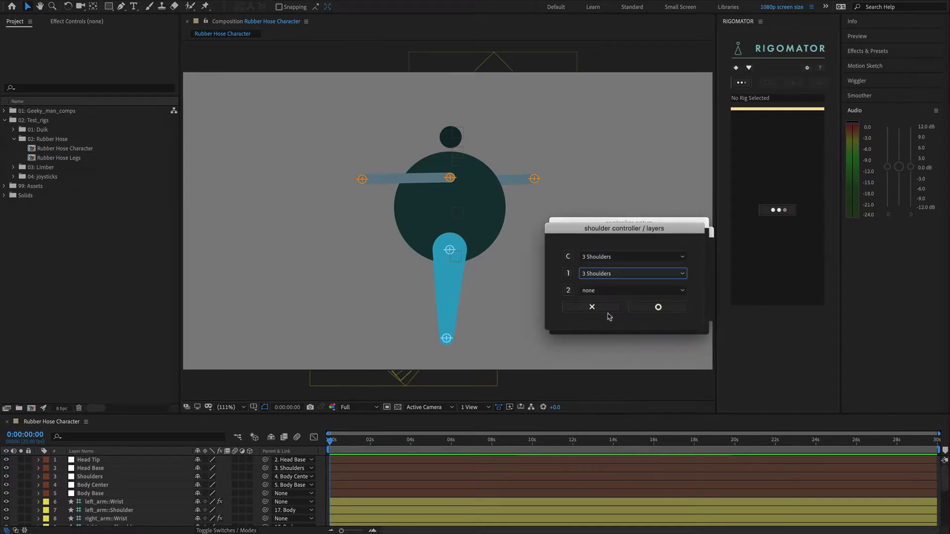
pyautogui.click(608, 291)
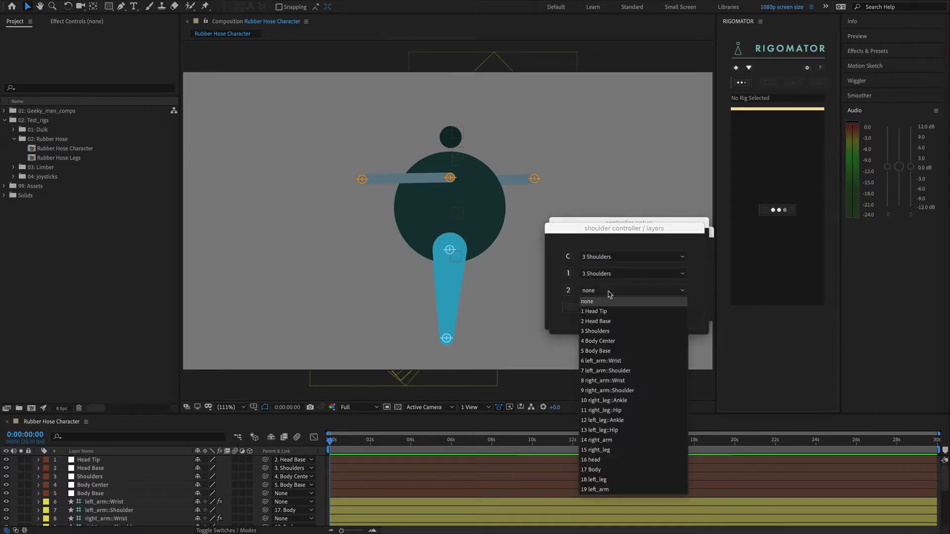
pyautogui.click(600, 341)
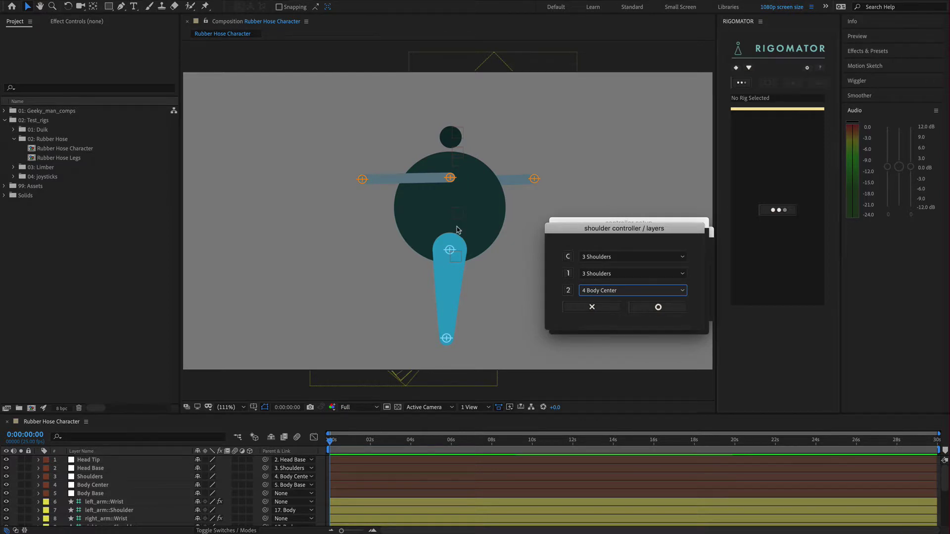
pyautogui.click(647, 311)
# - Link the spine controller to 5 Body Base, with slots 5 Body Base and 3 Shoulders
pyautogui.click(627, 265)
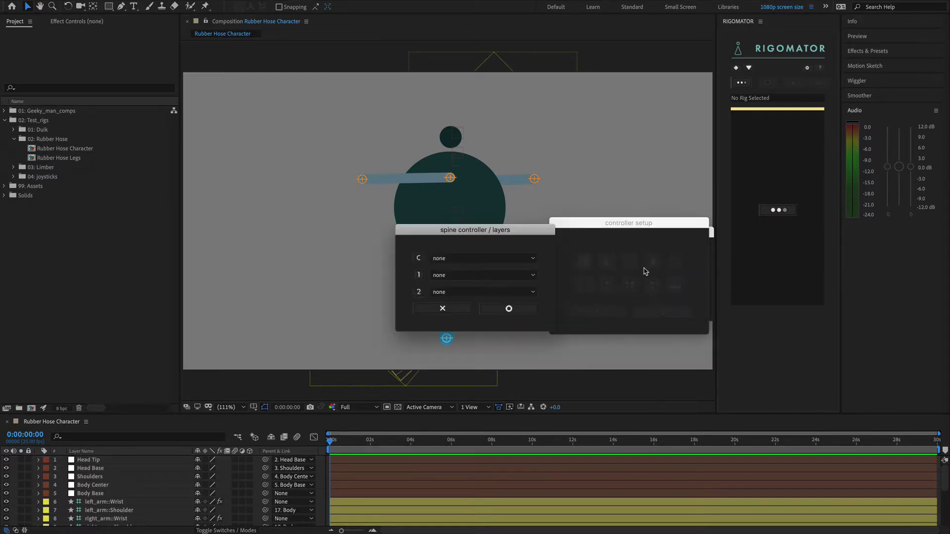
pyautogui.click(646, 256)
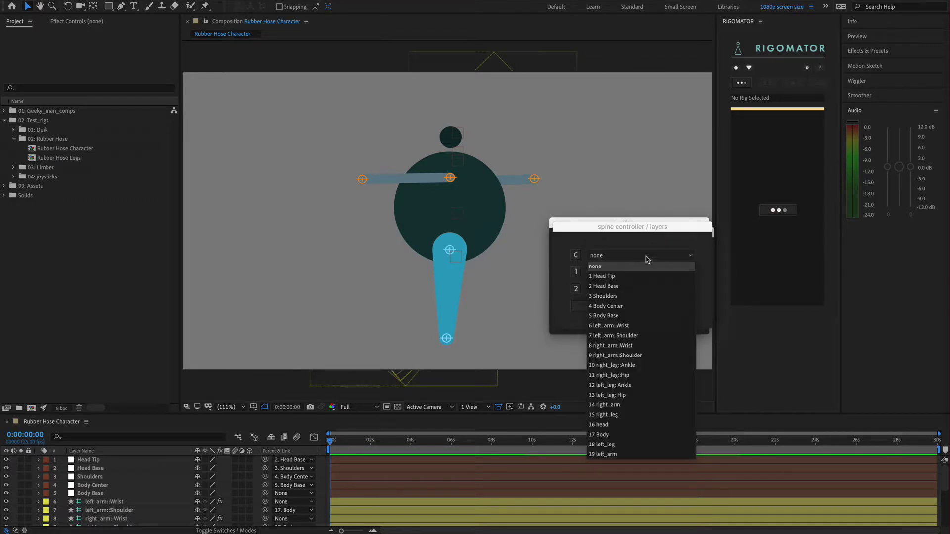
pyautogui.click(627, 316)
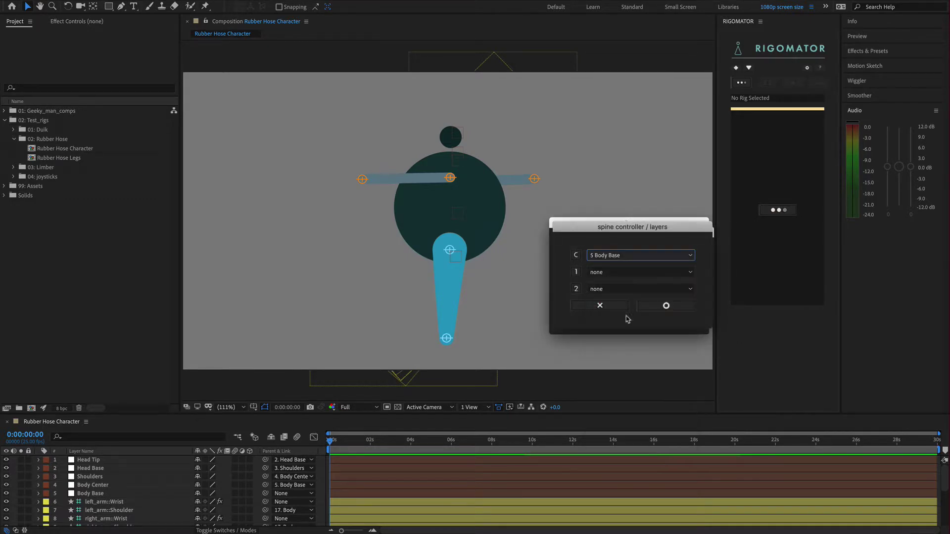
pyautogui.click(595, 278)
pyautogui.click(619, 333)
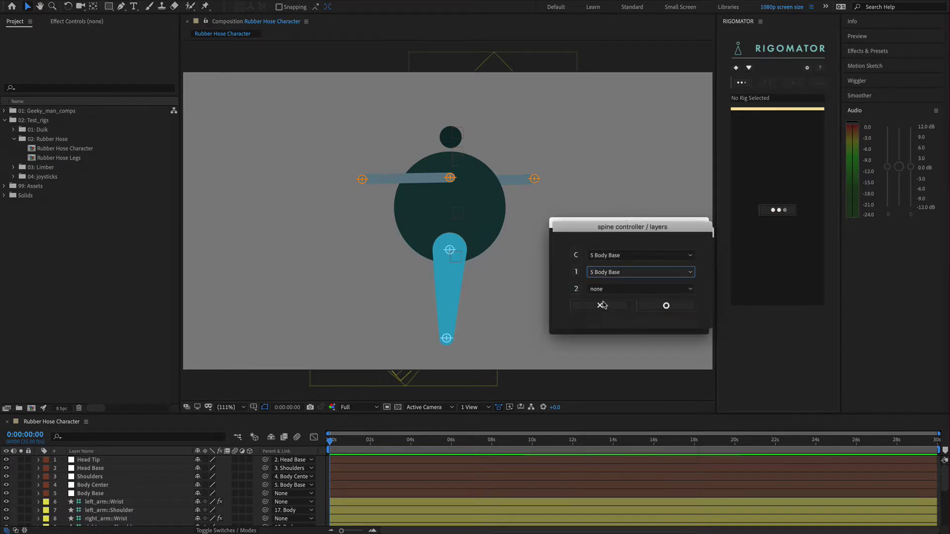
pyautogui.click(605, 290)
pyautogui.click(617, 330)
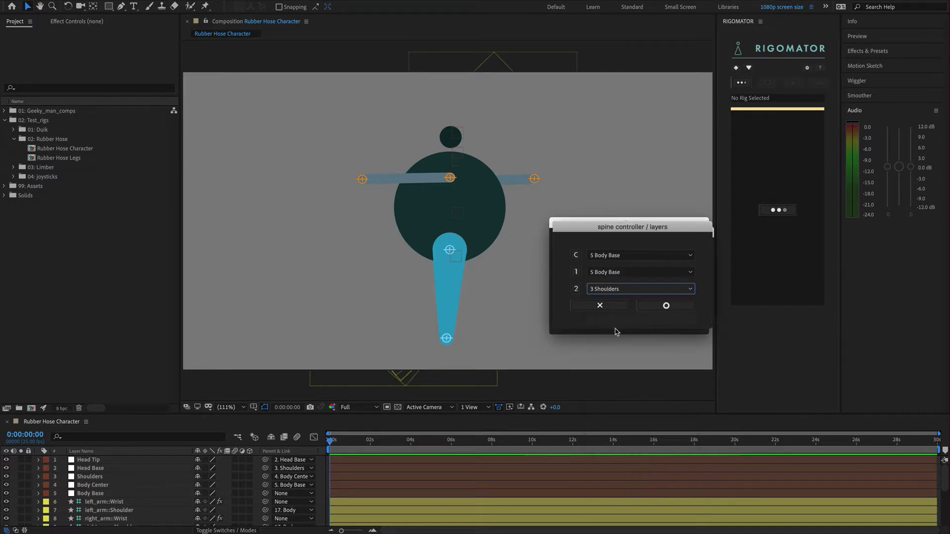
pyautogui.click(666, 306)
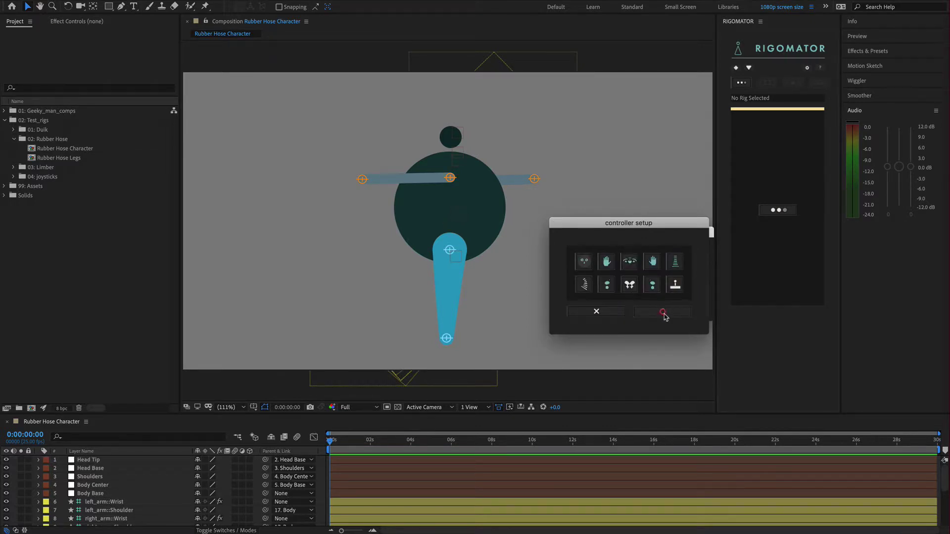
# - Finish controller setup and enter 'Rubber Hose Character' as the rig name
pyautogui.click(663, 313)
pyautogui.moveTo(476, 248); pyautogui.dragTo(584, 337)
pyautogui.write('Rubber Hose Charac')
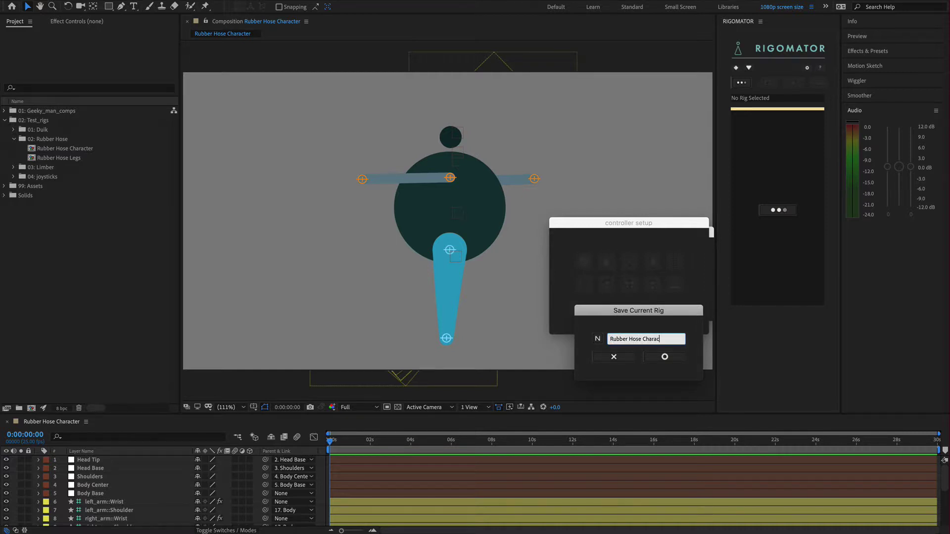
pyautogui.write('ter')
# - Save the rig, deselect the spine layer, and switch Rigomator to the right-side view
pyautogui.click(663, 356)
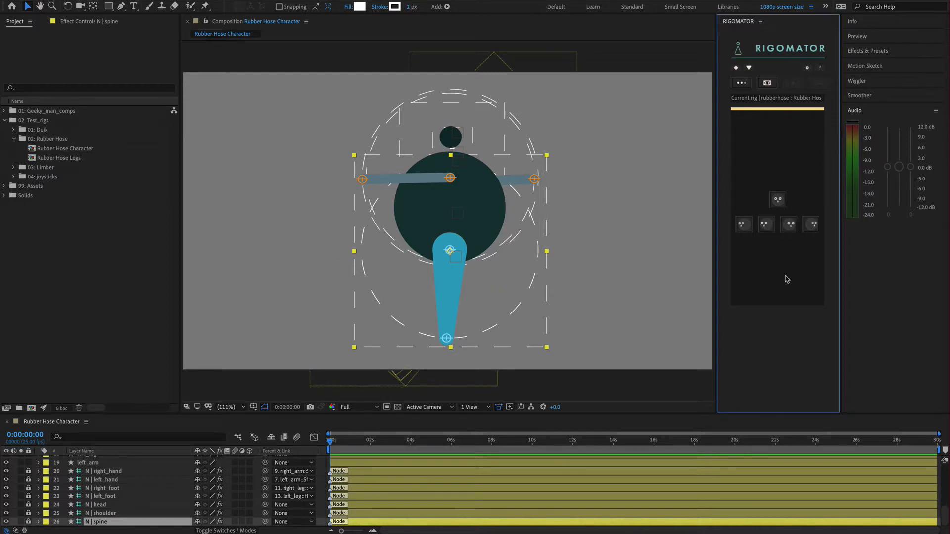
pyautogui.click(678, 278)
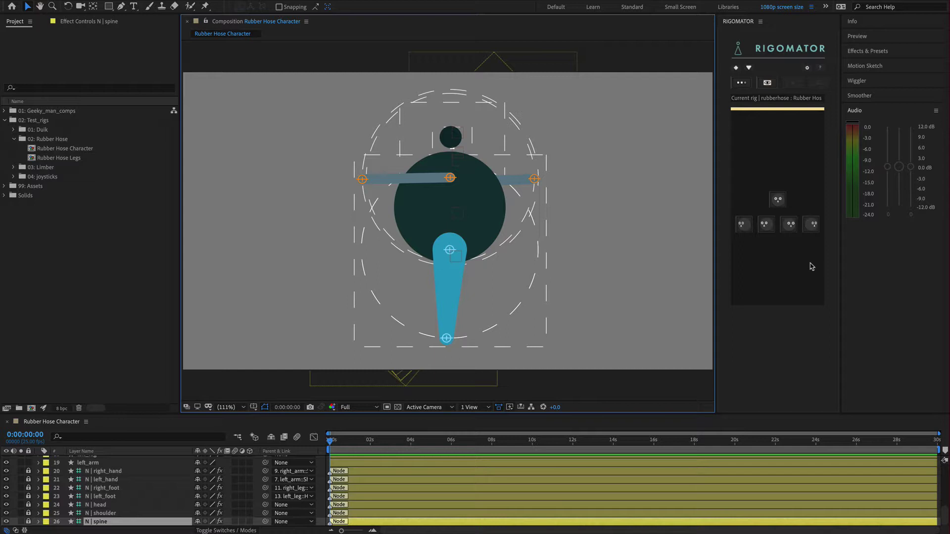
pyautogui.click(812, 226)
# - Load the right-view controllers, list all saved templates, and select Character Run.duik
pyautogui.click(813, 226)
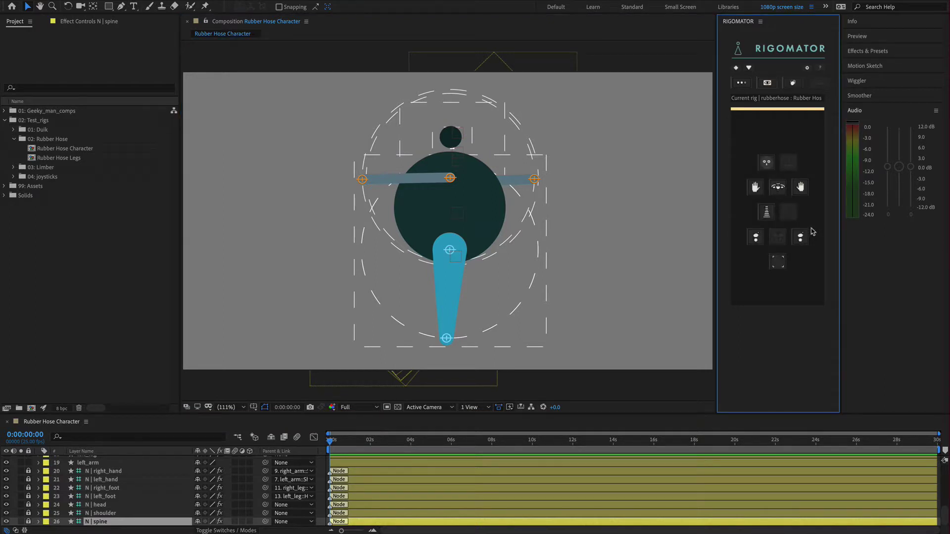
pyautogui.click(778, 265)
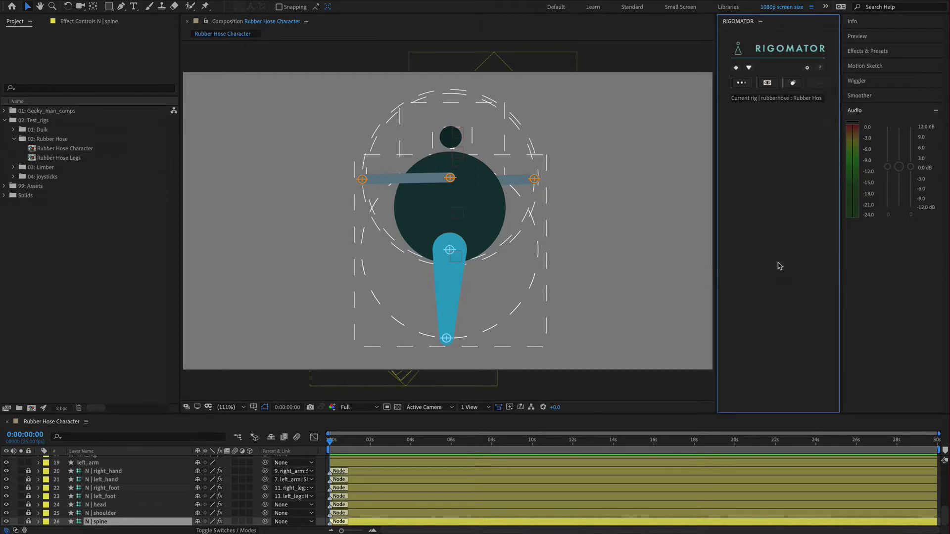
pyautogui.click(770, 132)
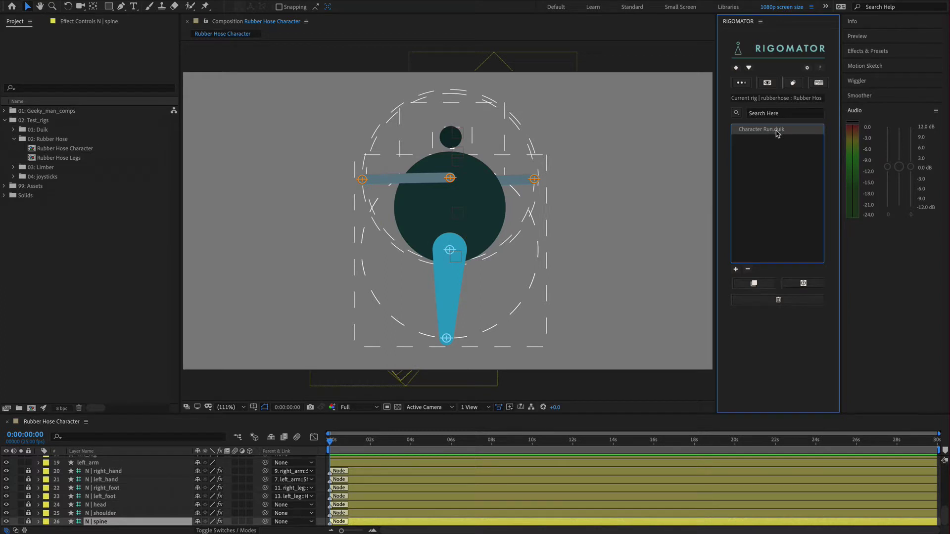
pyautogui.scroll(5, 176, 475)
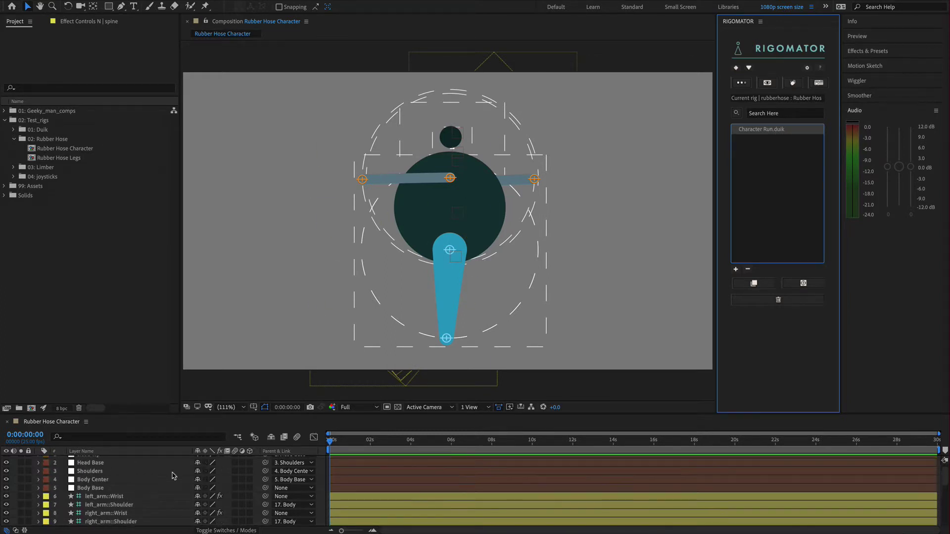
# - Inspect left_arm::Wrist's RubberHose 2 effect settings, then deselect the layer
pyautogui.click(104, 485)
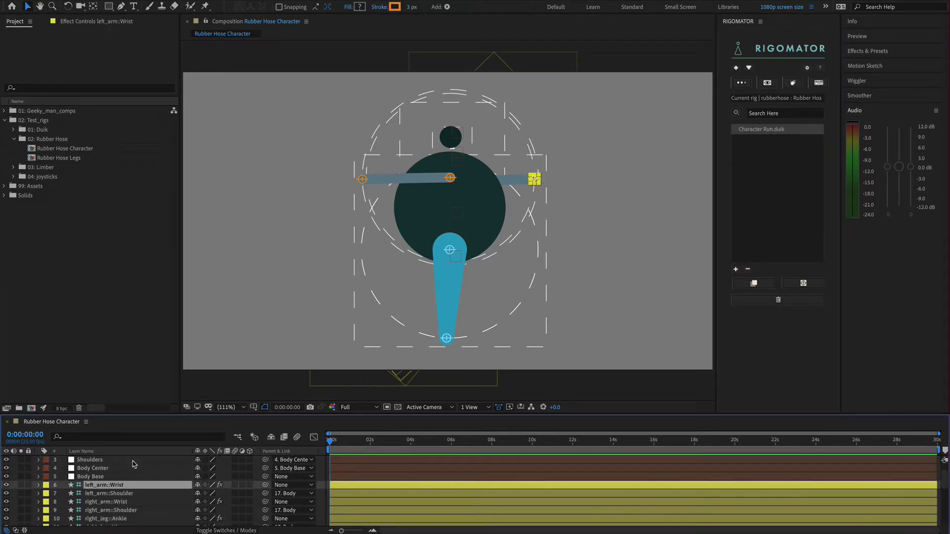
pyautogui.click(93, 23)
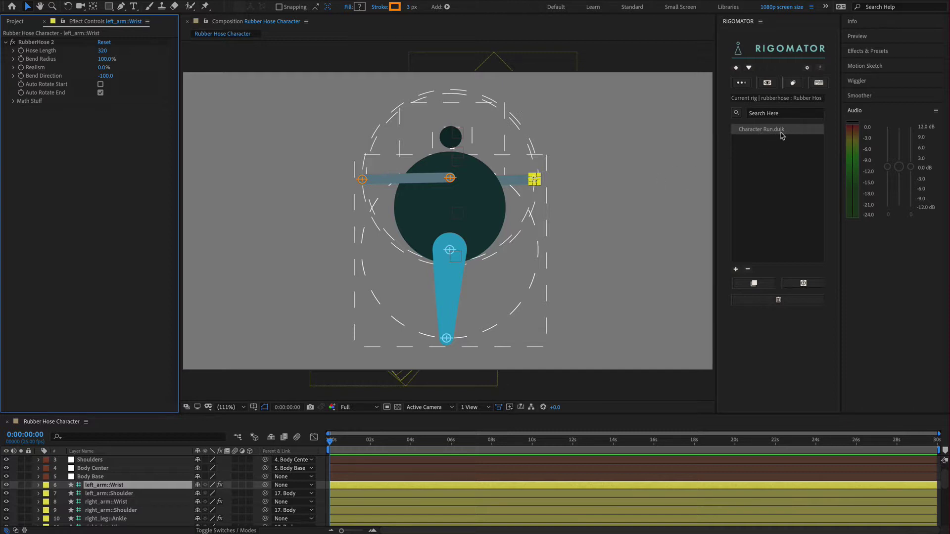
pyautogui.click(671, 165)
# - Apply the Character Run.duik template and accept the rig mismatch warning
pyautogui.click(778, 131)
pyautogui.click(804, 284)
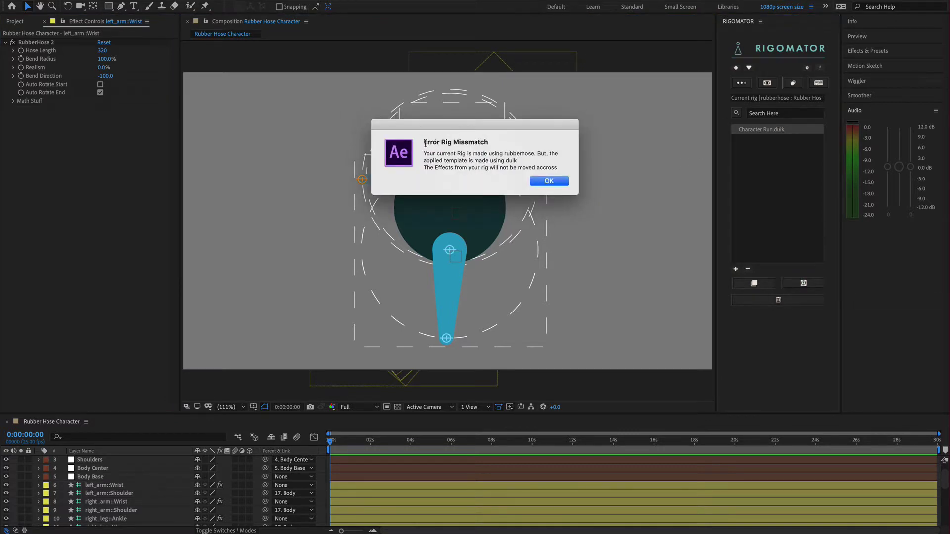
pyautogui.moveTo(425, 144); pyautogui.dragTo(492, 144)
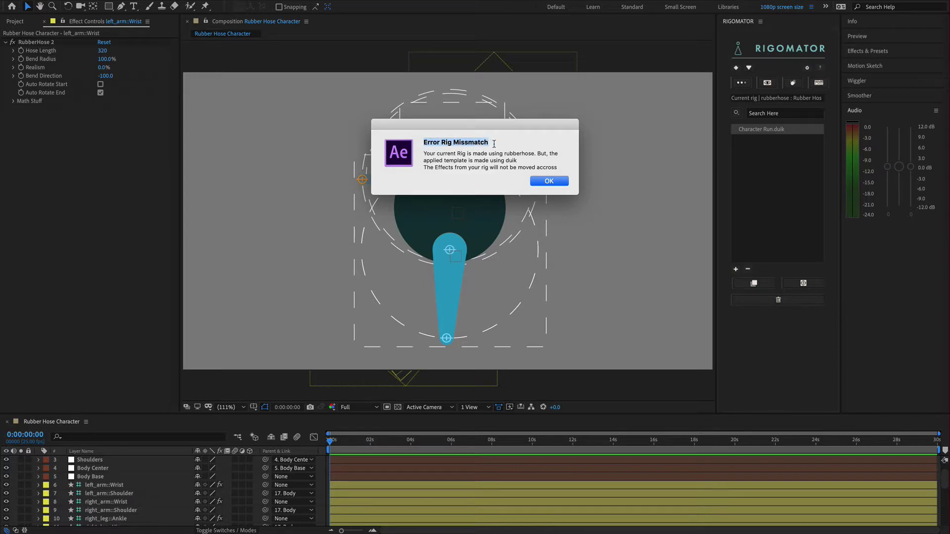
pyautogui.click(496, 144)
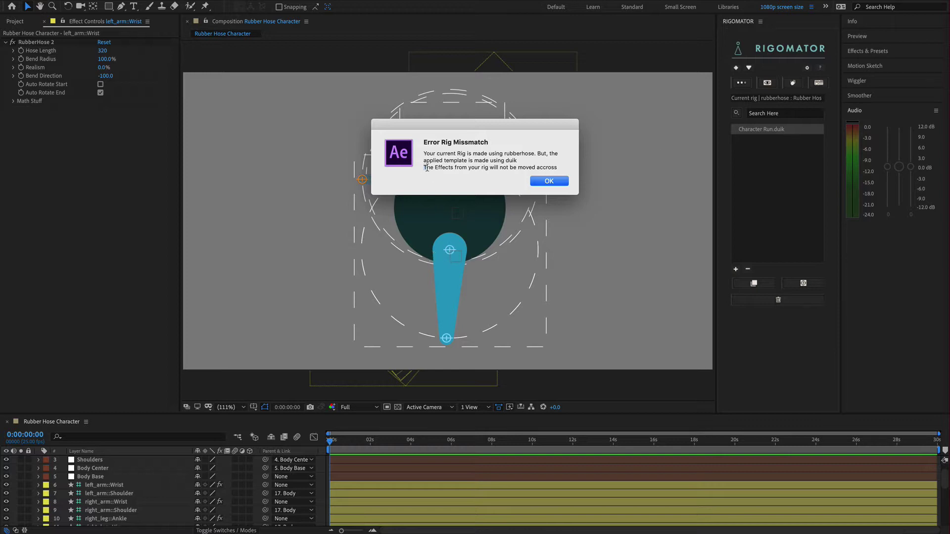
pyautogui.moveTo(430, 168); pyautogui.dragTo(550, 168)
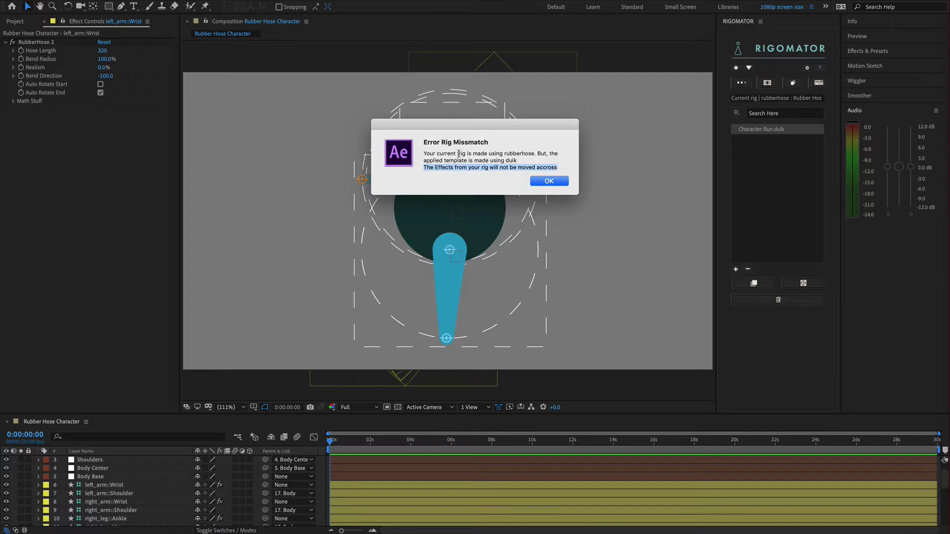
pyautogui.click(441, 169)
pyautogui.click(549, 181)
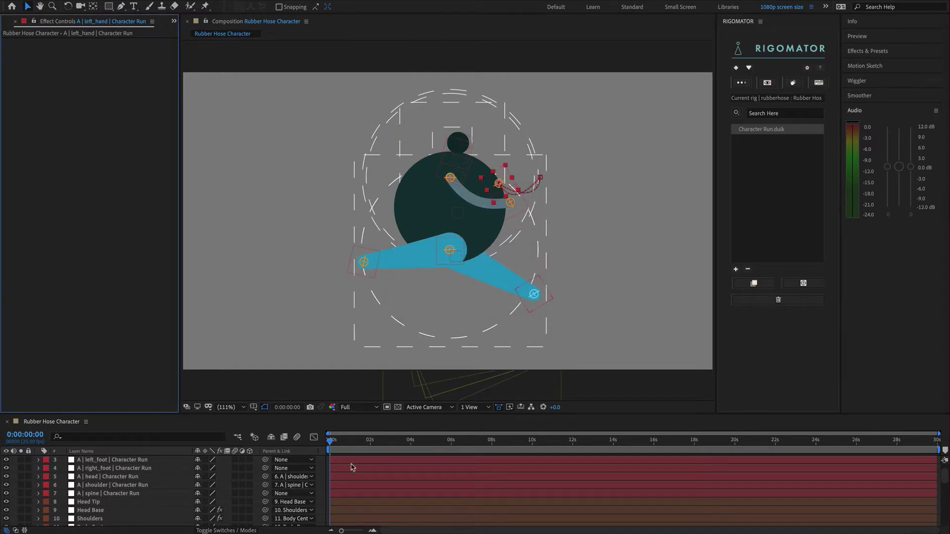
# - Reveal the keyframes on the new Character Run template layers with U
pyautogui.scroll(1, 352, 468)
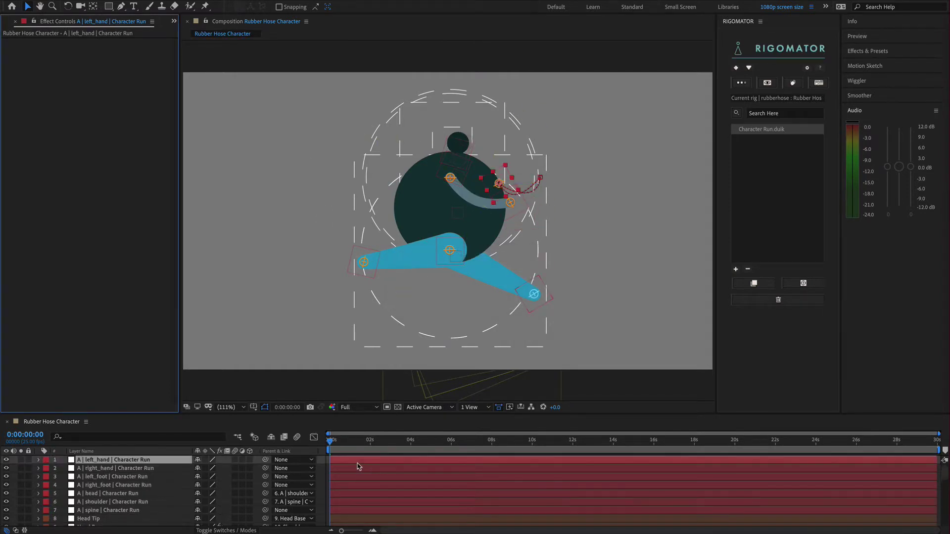
pyautogui.keyDown('shift'); pyautogui.click(349, 512); pyautogui.keyUp('shift')
pyautogui.press('u')
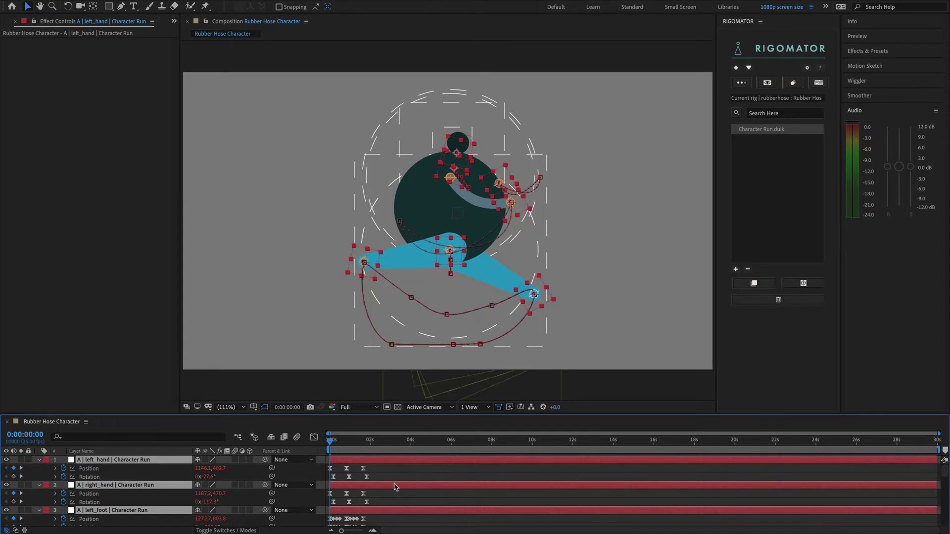
pyautogui.scroll(-3, 395, 487)
pyautogui.scroll(-3, 395, 487)
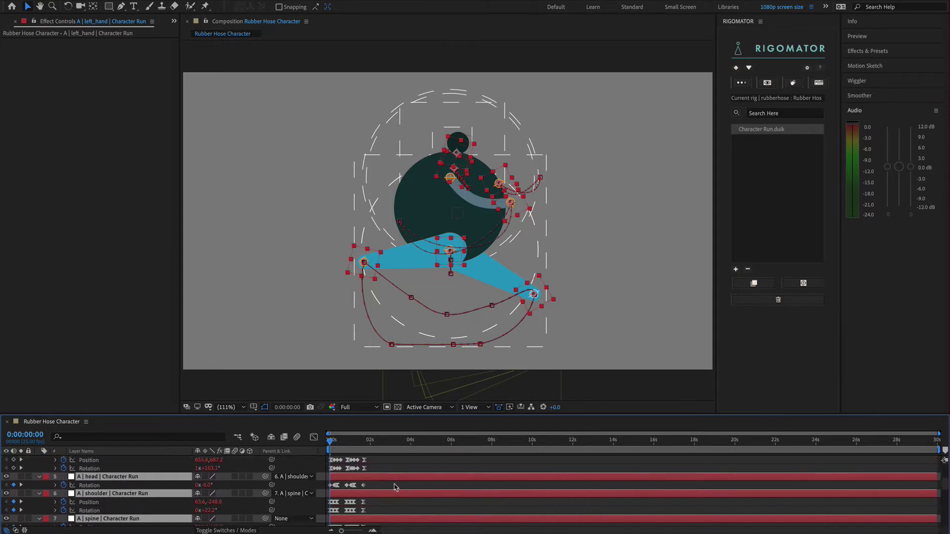
pyautogui.click(393, 489)
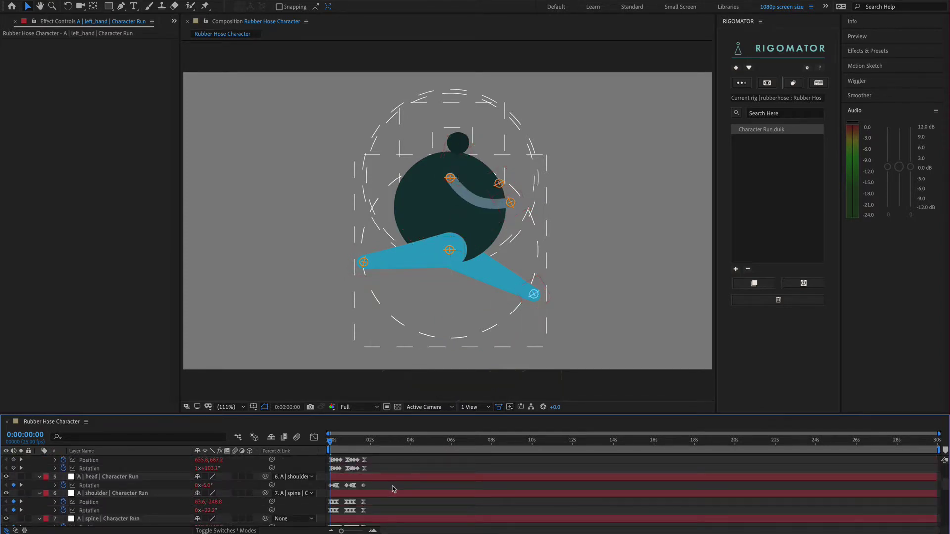
# - Preview the Character Run animation, rewinding to the start and replaying it
pyautogui.press('space')
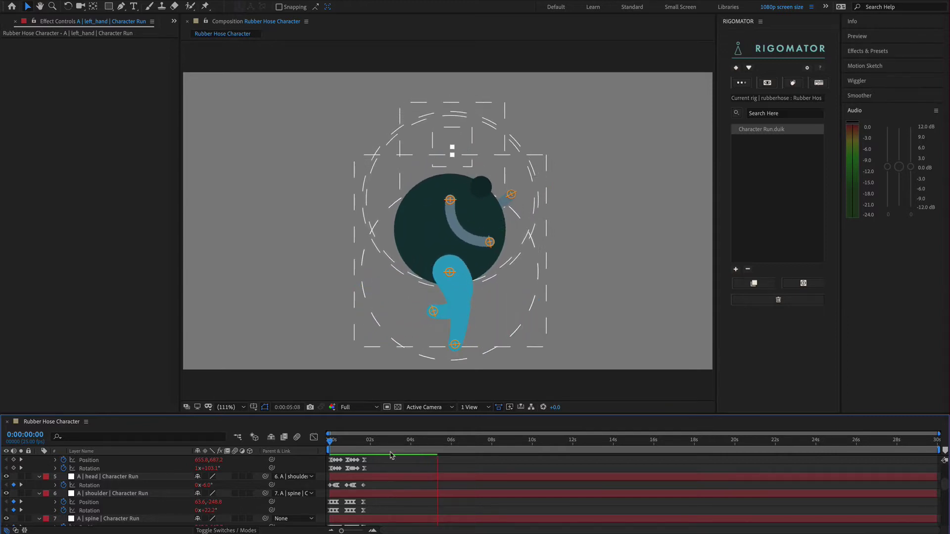
pyautogui.press('space')
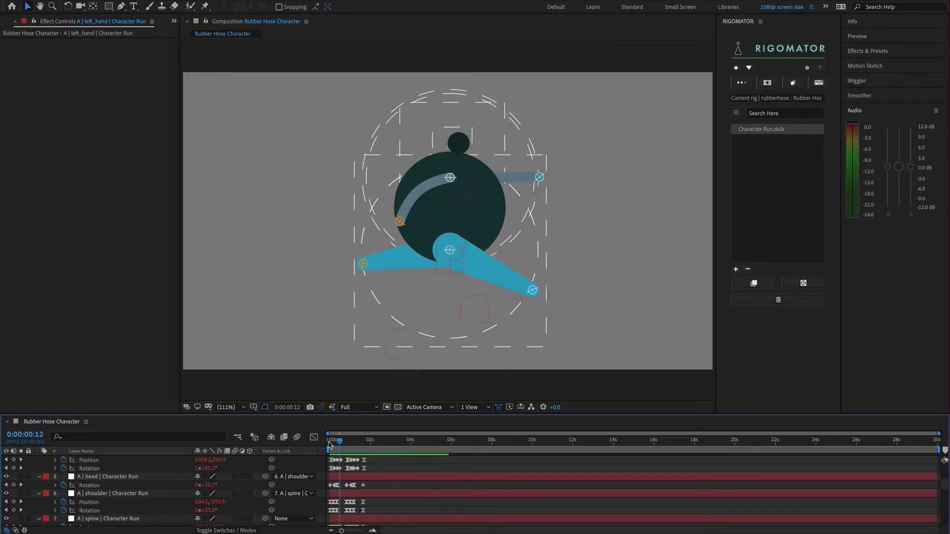
pyautogui.click(329, 440)
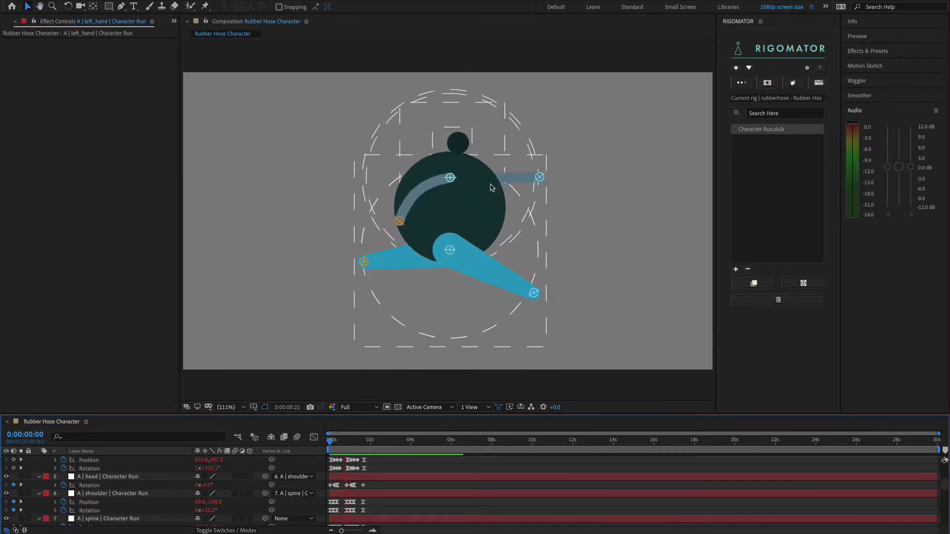
pyautogui.press('space')
pyautogui.press('space')
pyautogui.scroll(5, 366, 492)
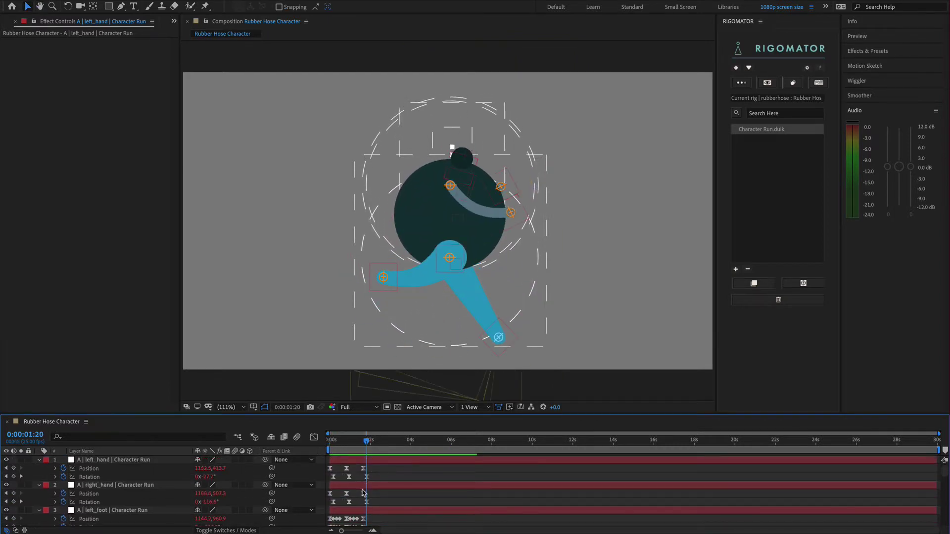
pyautogui.scroll(-5, 366, 493)
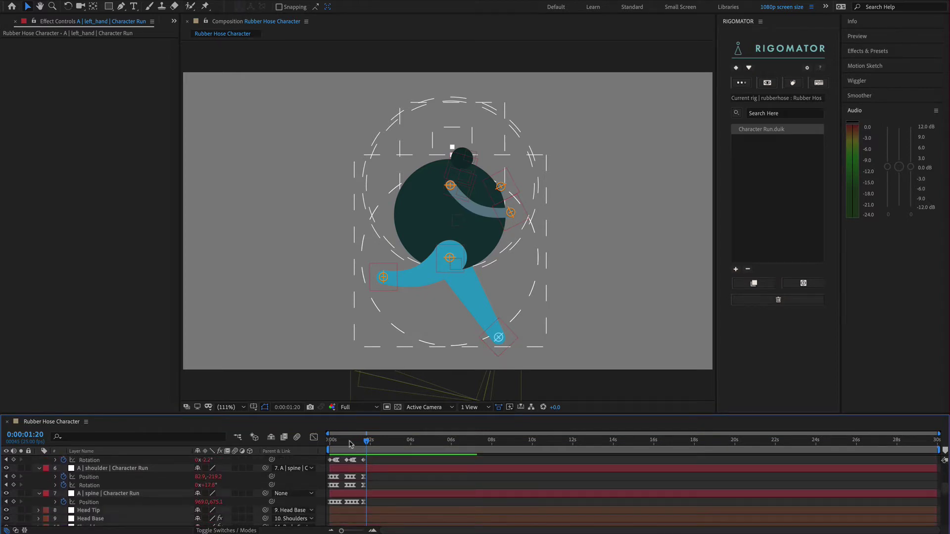
pyautogui.press('space')
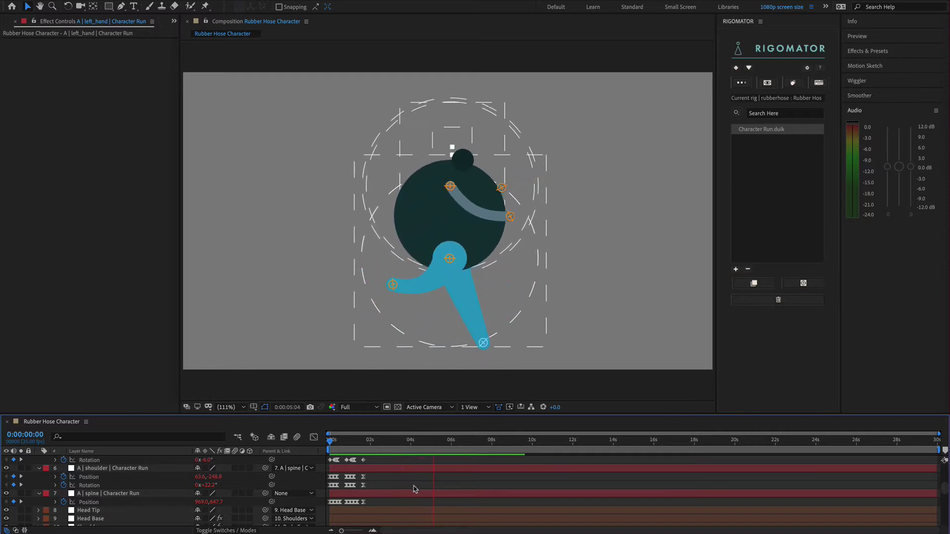
pyautogui.press('space')
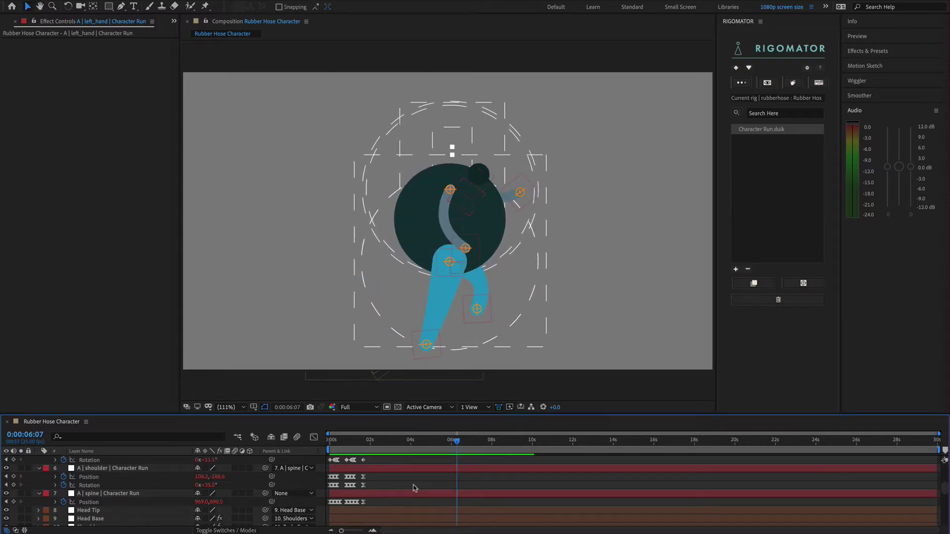
# - Select the A | spine and then A | left_hand layers to inspect their keyframes
pyautogui.click(104, 493)
pyautogui.scroll(3, 104, 493)
pyautogui.scroll(2, 104, 493)
pyautogui.click(98, 461)
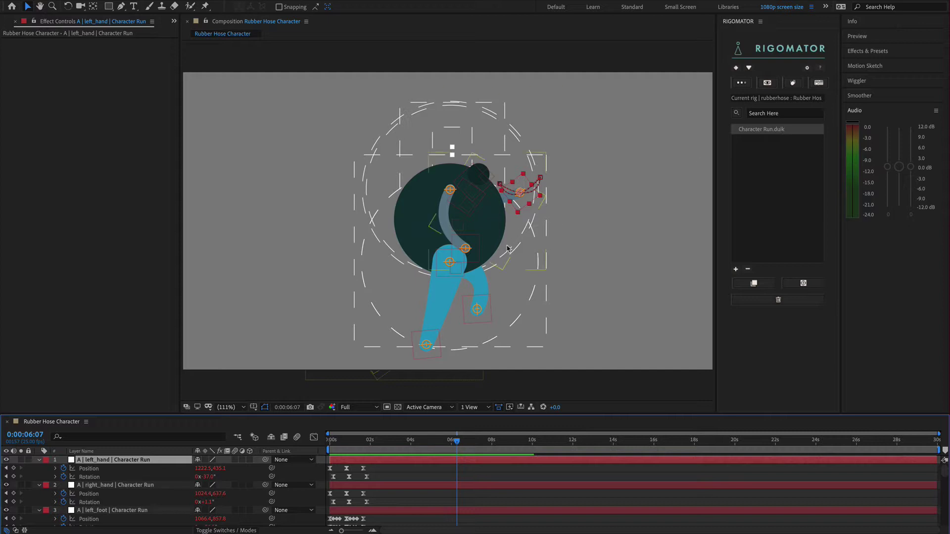
# - Remove the applied template, then duplicate the comp as Rubber Hose Character_hand_animation and open it
pyautogui.click(773, 133)
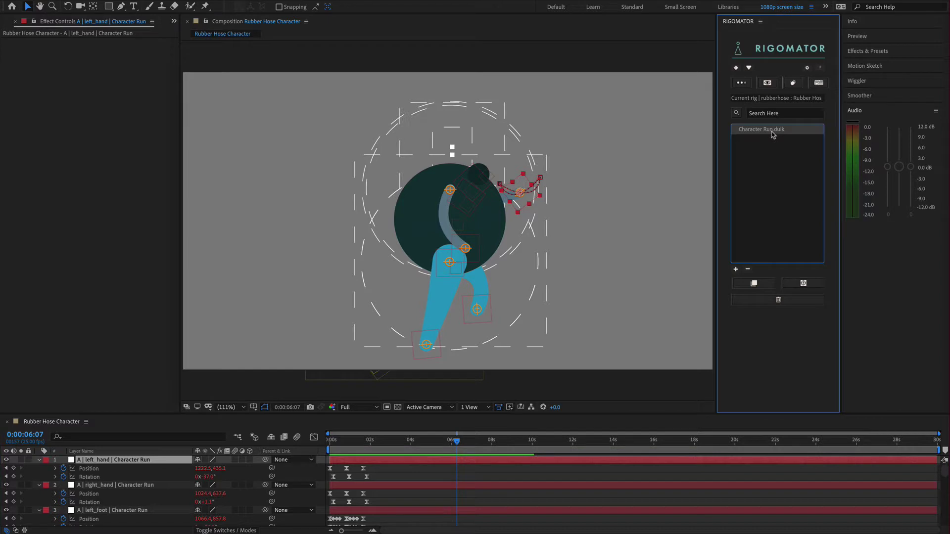
pyautogui.click(787, 302)
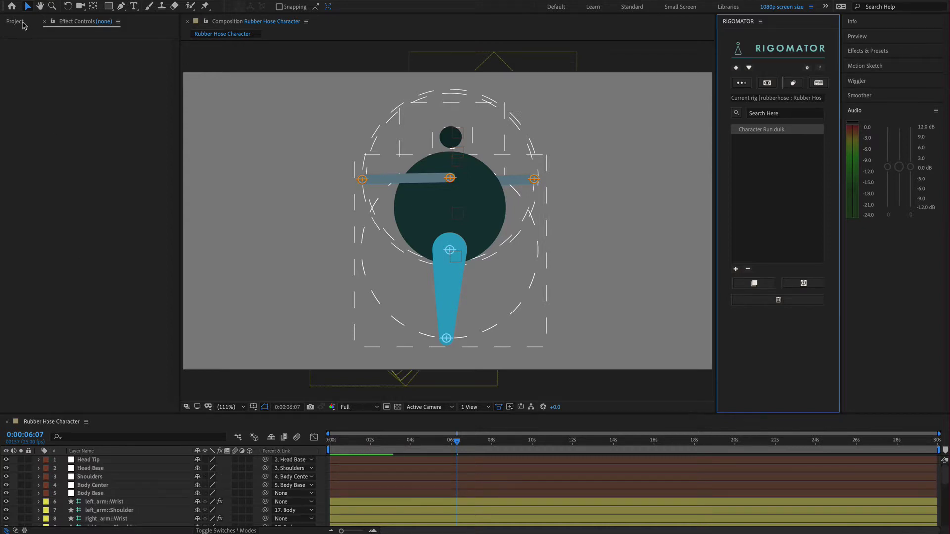
pyautogui.click(23, 21)
pyautogui.click(82, 150)
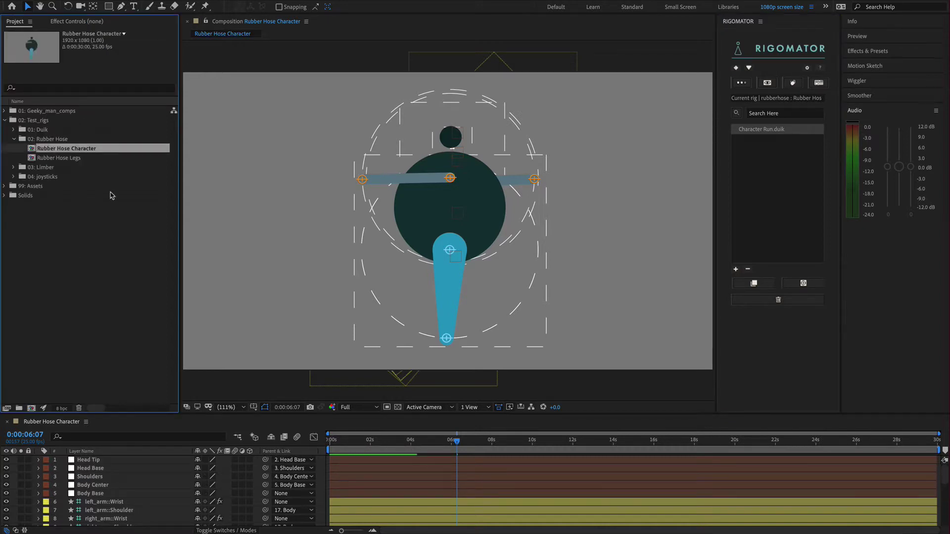
pyautogui.hotkey('ctrl', 'd')
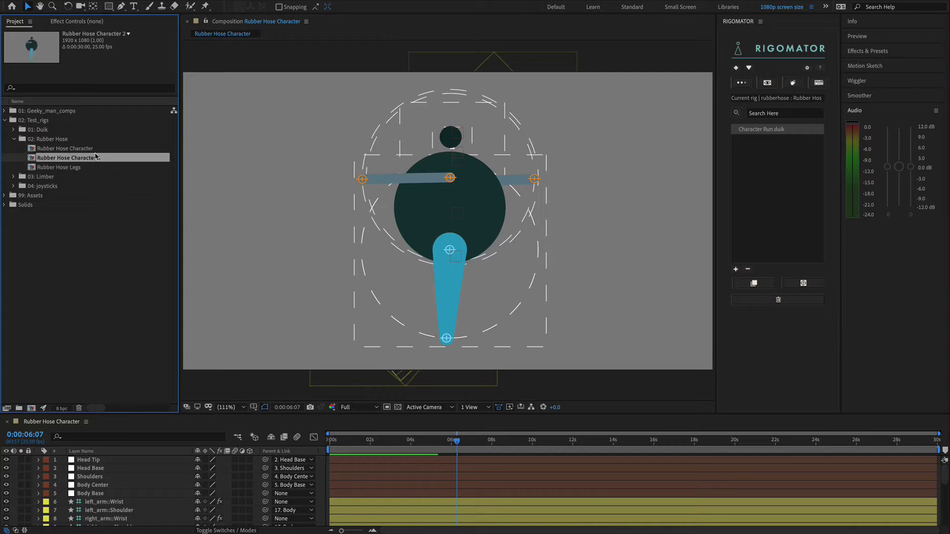
pyautogui.press('Return')
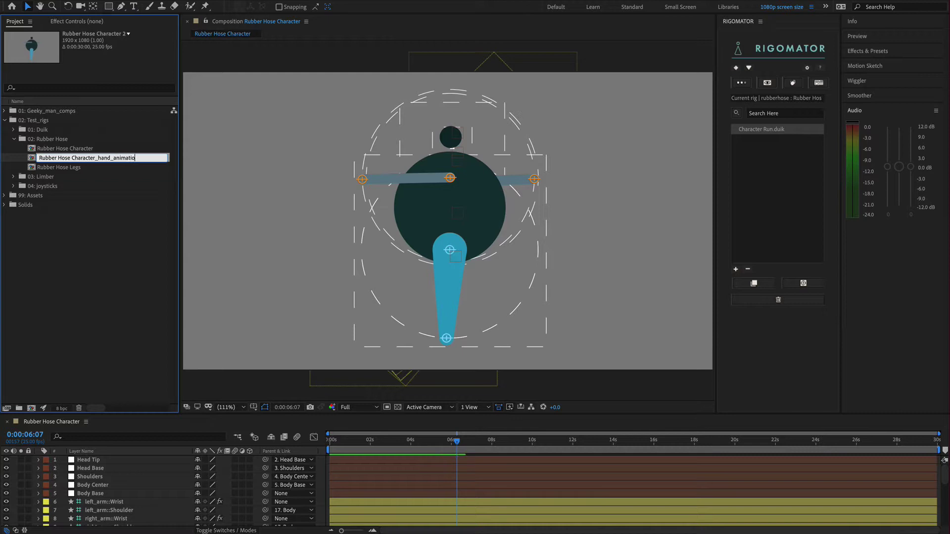
pyautogui.press('Return')
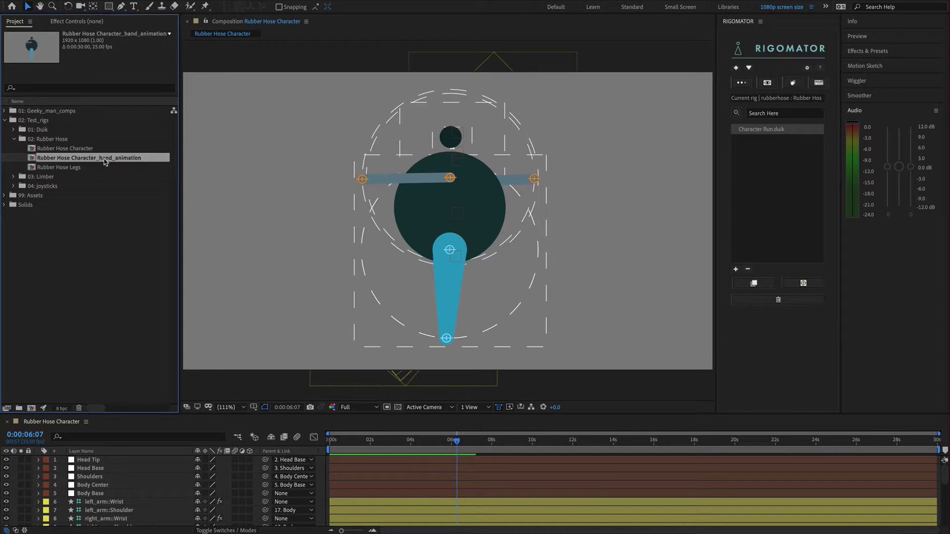
pyautogui.doubleClick(105, 159)
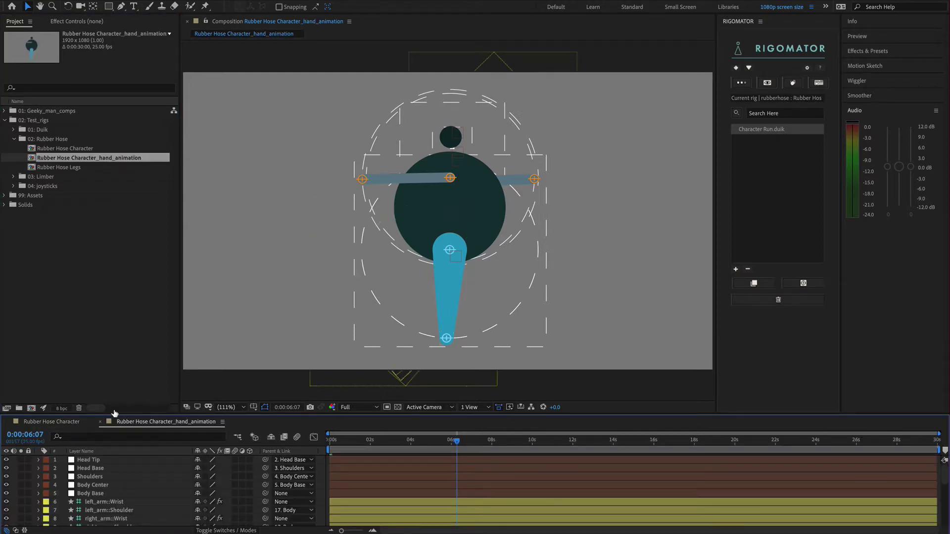
# - In the hand_animation comp, select right_arm::Wrist and reveal its Position property
pyautogui.click(69, 422)
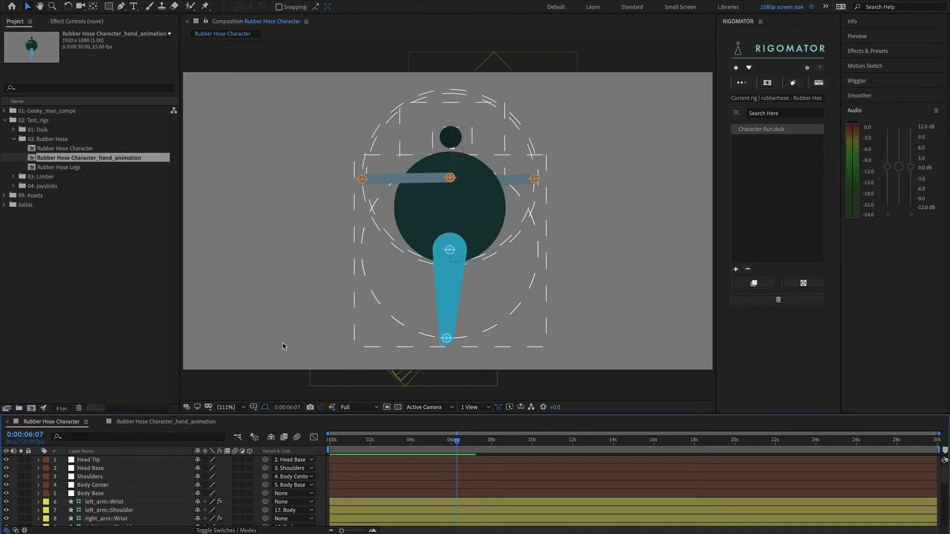
pyautogui.click(198, 423)
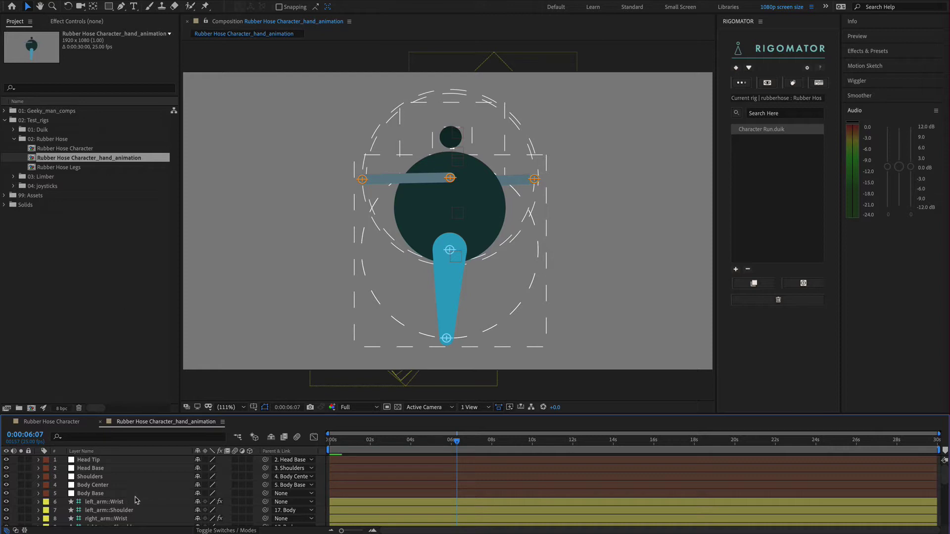
pyautogui.scroll(-1, 137, 498)
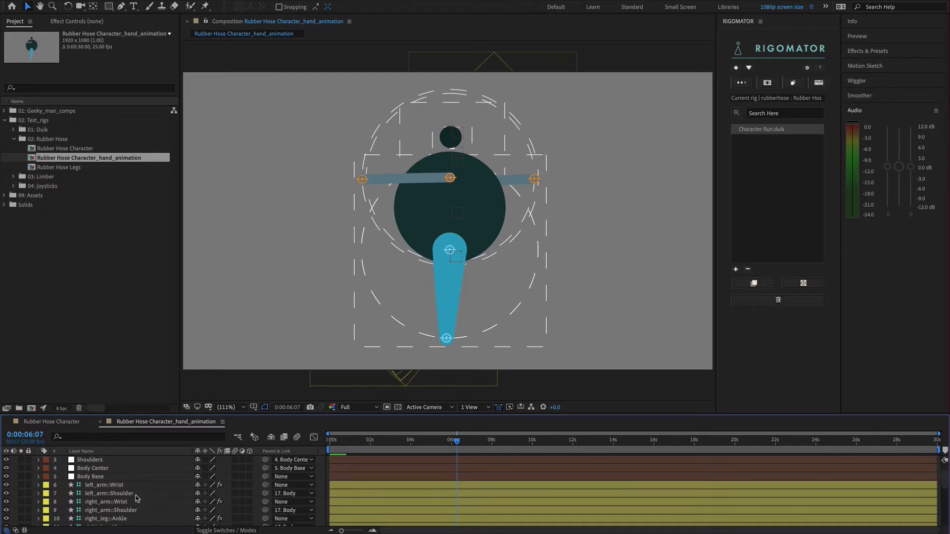
pyautogui.click(142, 495)
pyautogui.click(111, 488)
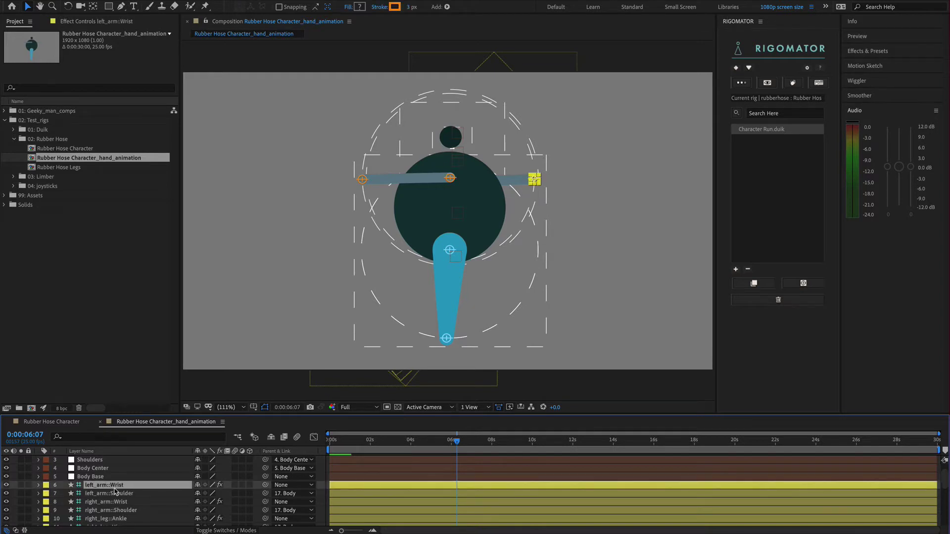
pyautogui.click(117, 503)
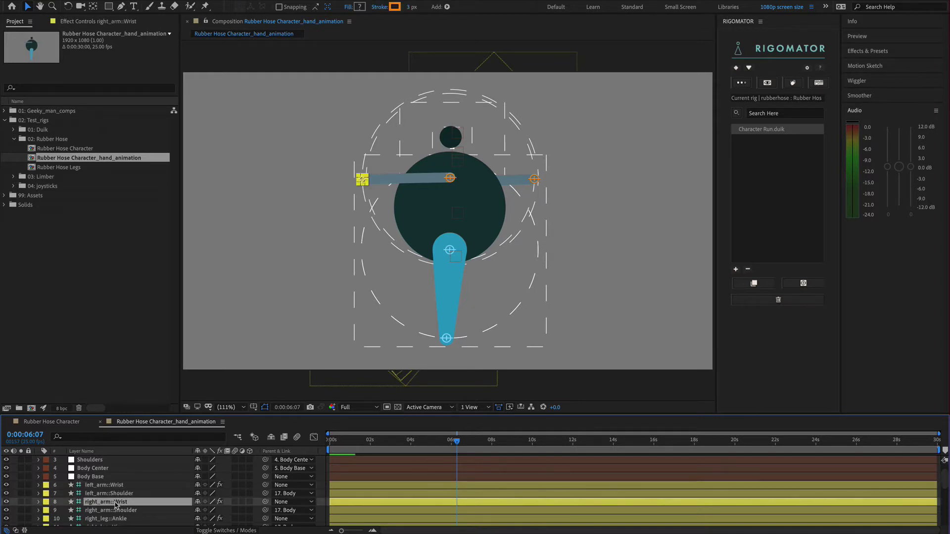
pyautogui.press('p')
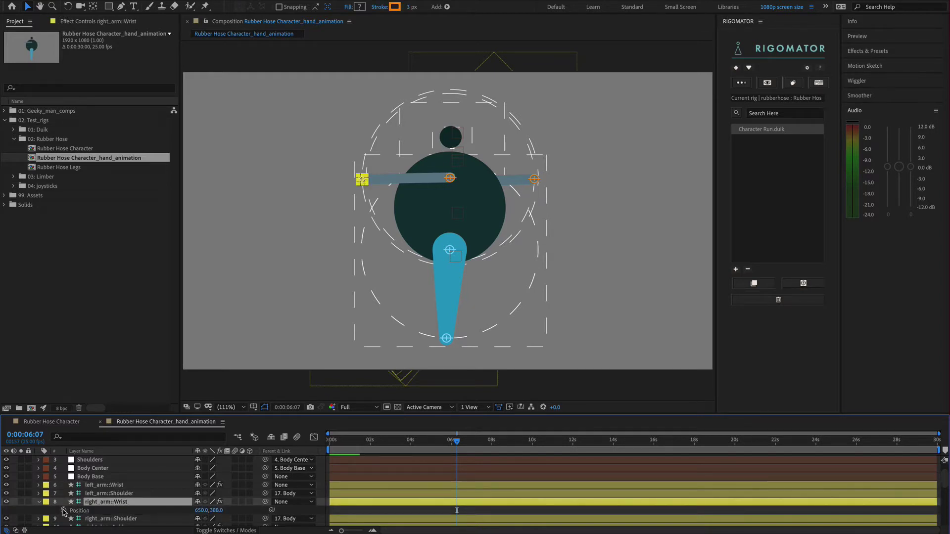
# - Keyframe the wrist Position at 0:00:01:24, then drag it toward the body at 0:00:02:14
pyautogui.click(370, 447)
pyautogui.click(63, 510)
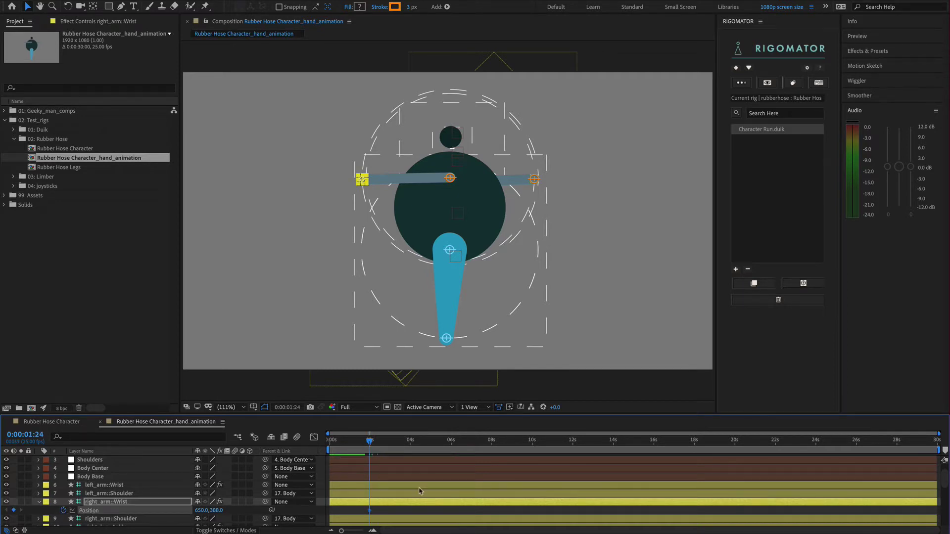
pyautogui.click(381, 442)
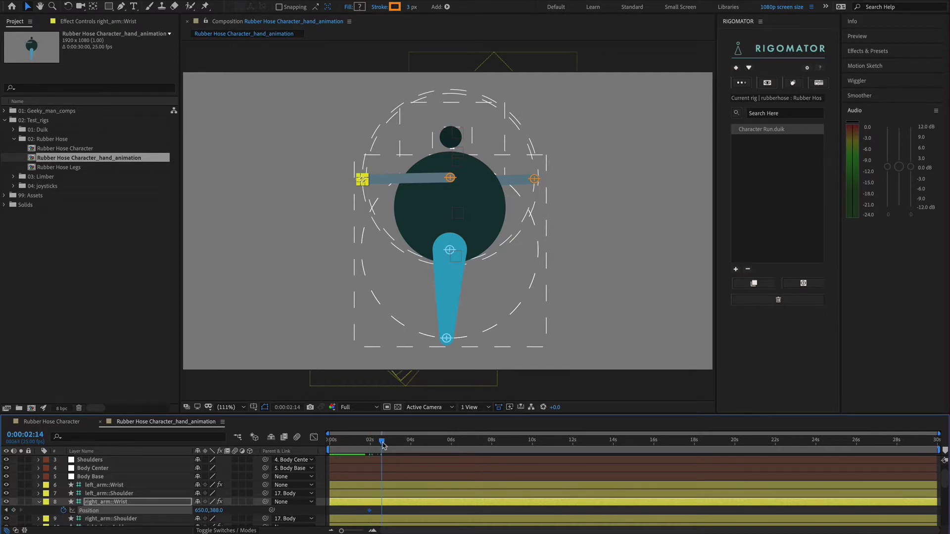
pyautogui.click(364, 183)
pyautogui.moveTo(364, 183); pyautogui.dragTo(429, 227)
pyautogui.moveTo(376, 188); pyautogui.dragTo(375, 210)
# - Jump back to the first wrist keyframe and scrub to preview the arm bending
pyautogui.click(369, 510)
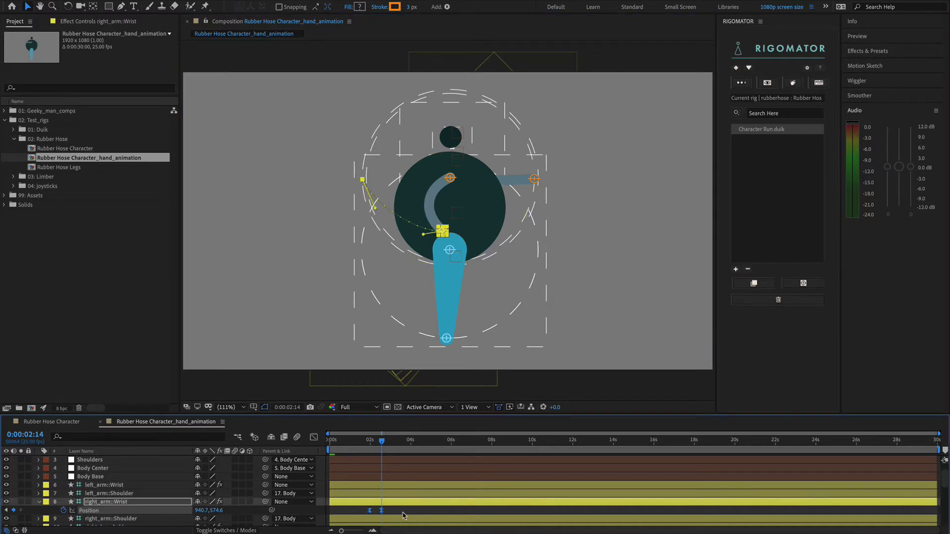
pyautogui.press('F2')
pyautogui.press('j')
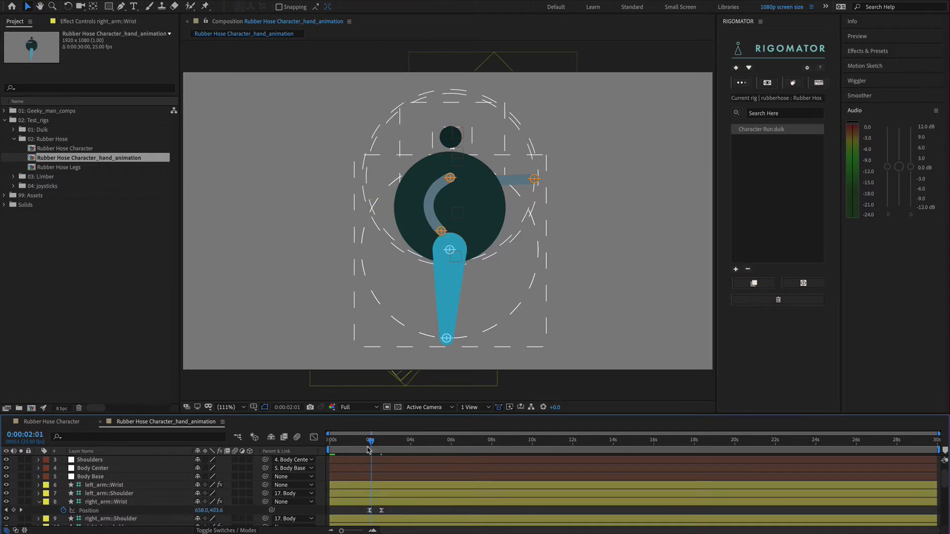
pyautogui.moveTo(372, 450)
pyautogui.mouseDown()
pyautogui.moveTo(386, 450)
pyautogui.moveTo(366, 453)
pyautogui.mouseUp()
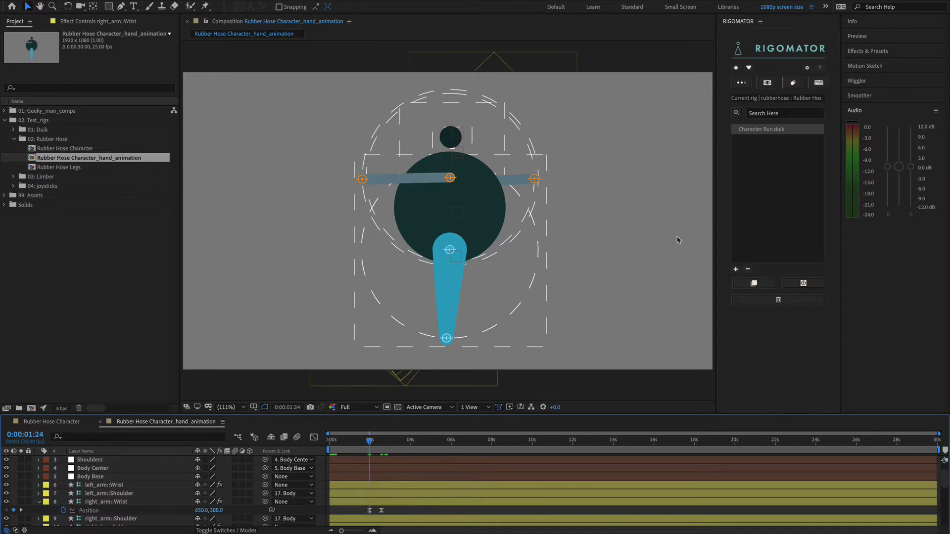
pyautogui.click(756, 216)
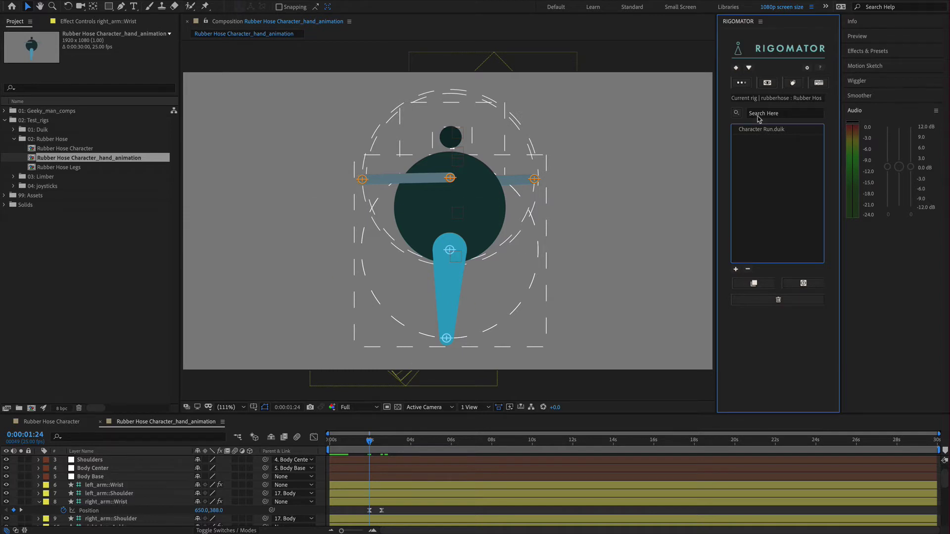
# - Refresh the rubberhose rig in Rigomator and show the Right Arm's animation template list
pyautogui.click(748, 87)
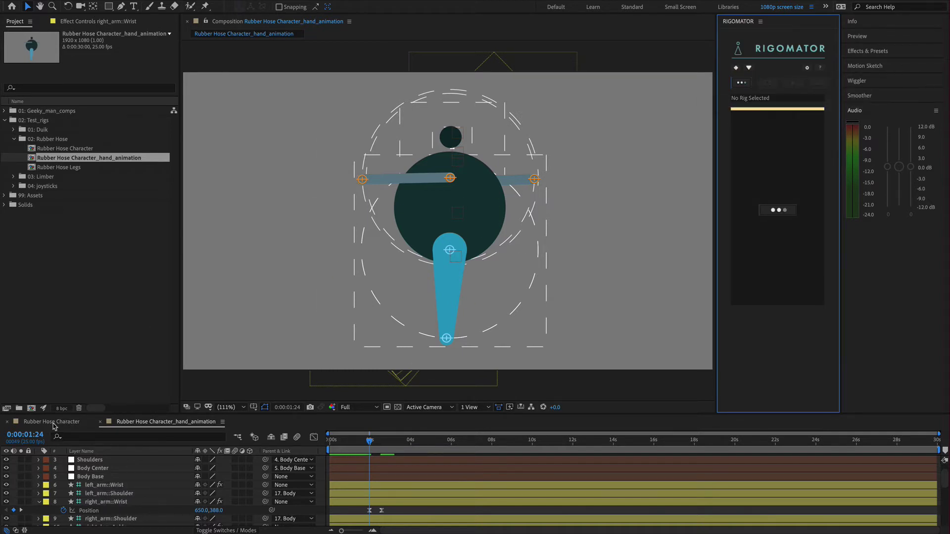
pyautogui.scroll(2, 99, 497)
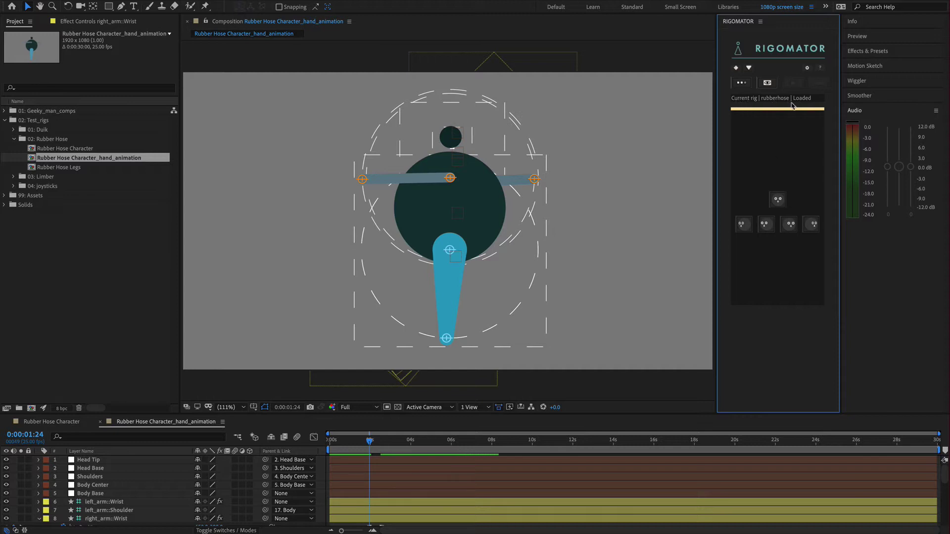
pyautogui.scroll(-3, 187, 499)
pyautogui.scroll(3, 183, 502)
pyautogui.click(815, 225)
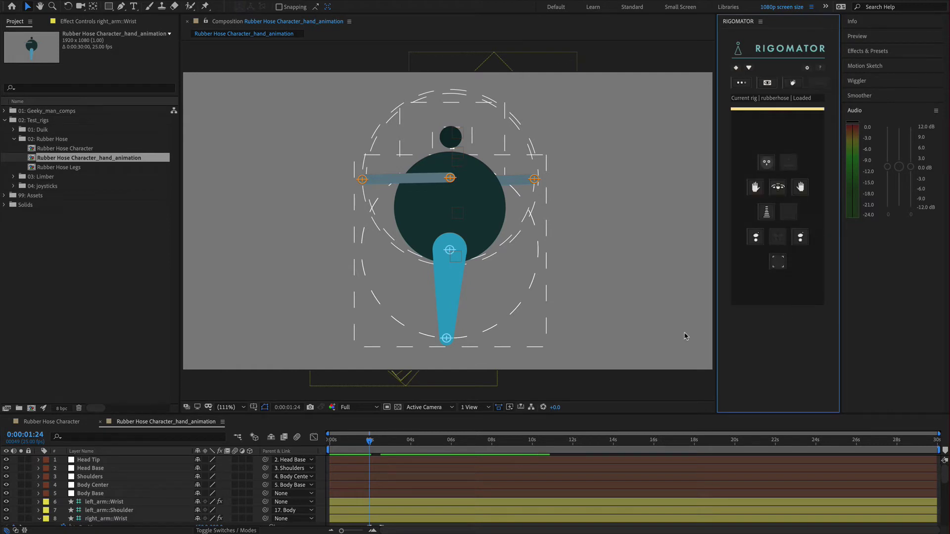
pyautogui.scroll(-3, 166, 481)
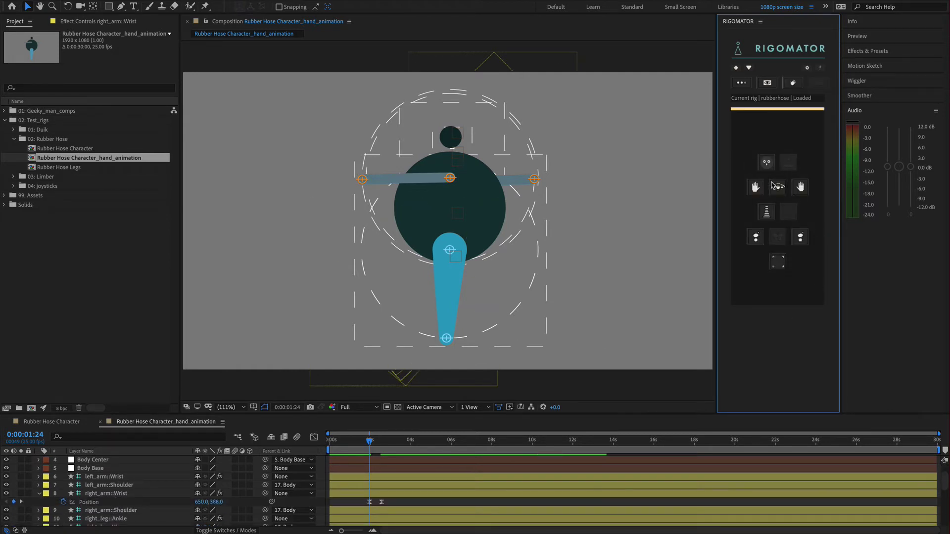
pyautogui.click(757, 187)
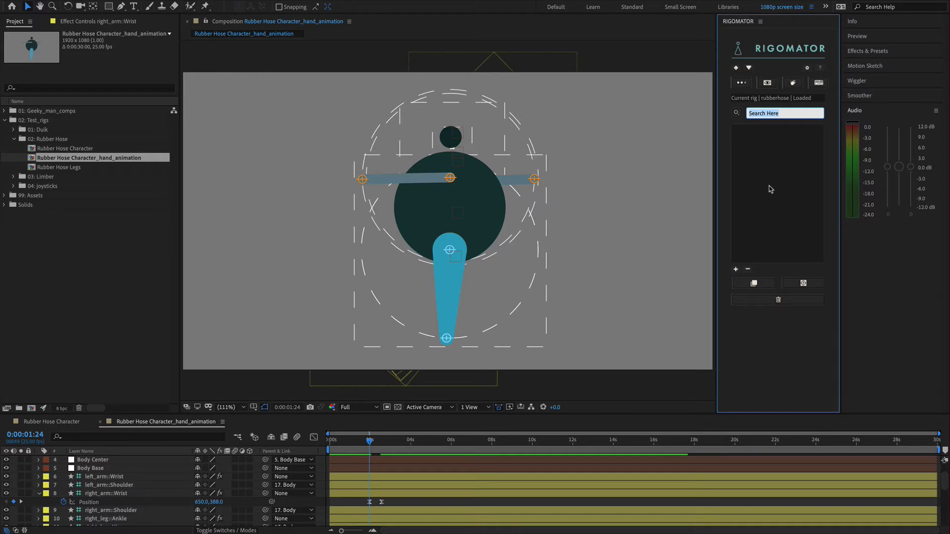
# - Add a Rigomator animation template named 'Right Arm Test' from the right wrist keyframes
pyautogui.click(735, 269)
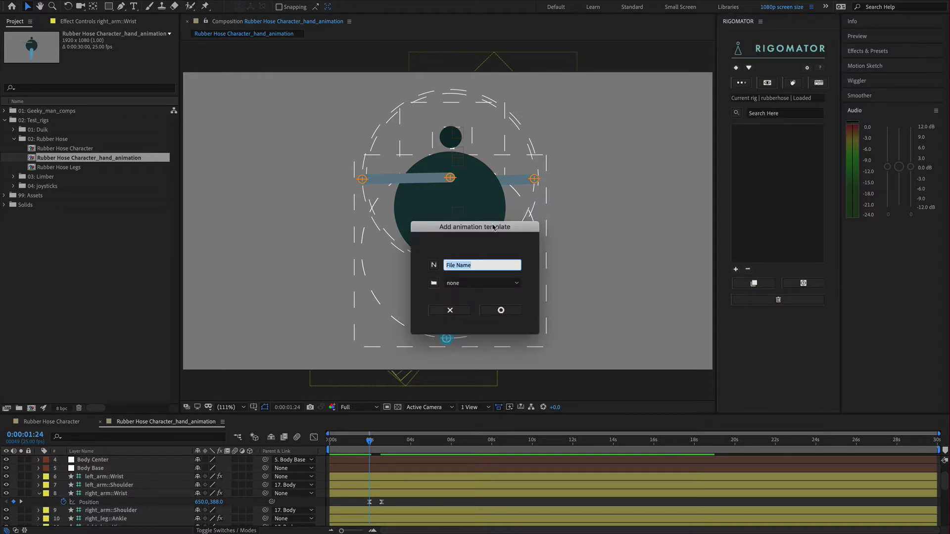
pyautogui.moveTo(494, 227); pyautogui.dragTo(649, 225)
pyautogui.write('Right Arm T')
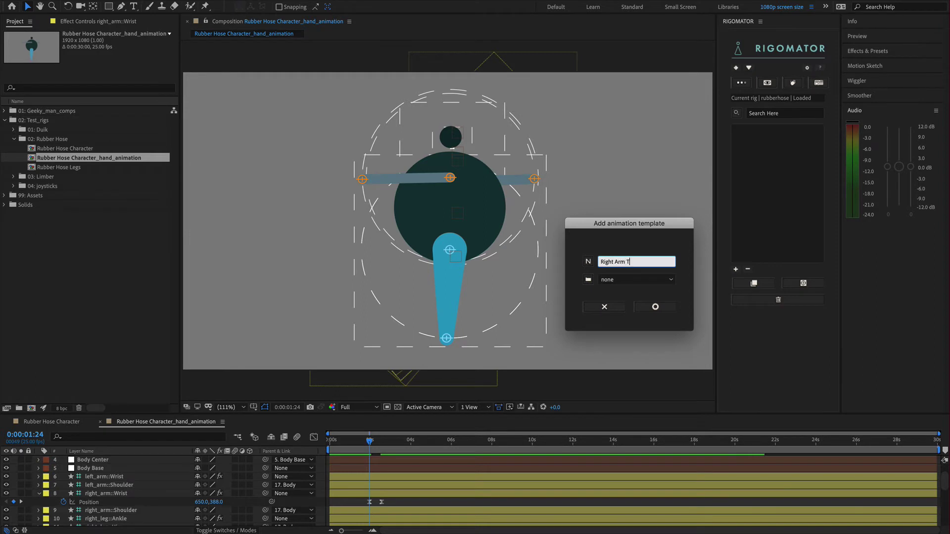
pyautogui.write('est')
pyautogui.click(659, 307)
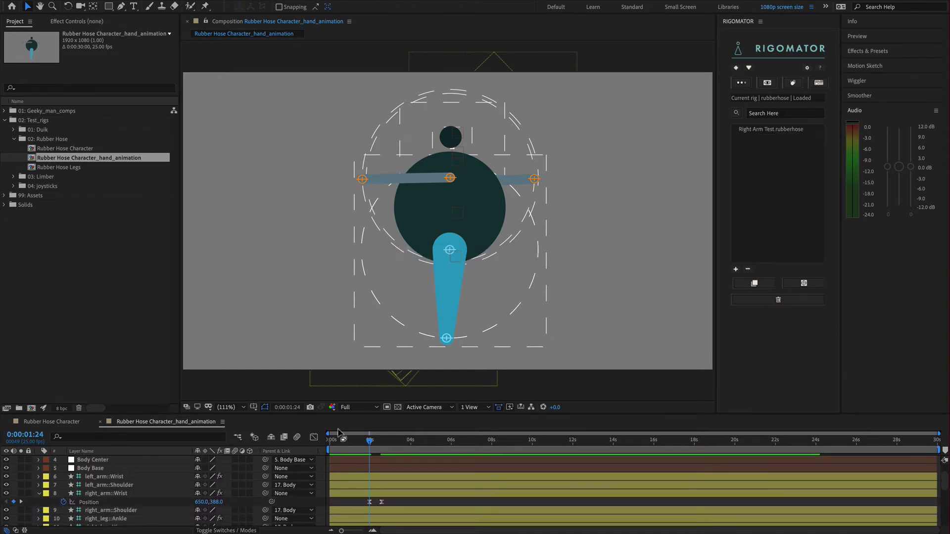
# - Preview the right arm curling at 0:00:02:11, then return the current time to the start
pyautogui.moveTo(368, 442)
pyautogui.mouseDown()
pyautogui.moveTo(384, 445)
pyautogui.moveTo(367, 448)
pyautogui.mouseUp()
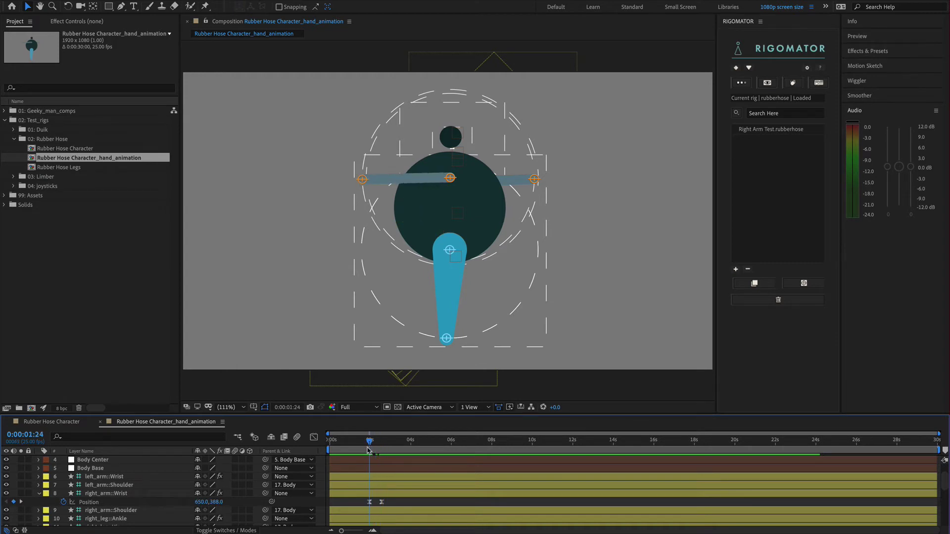
pyautogui.click(386, 502)
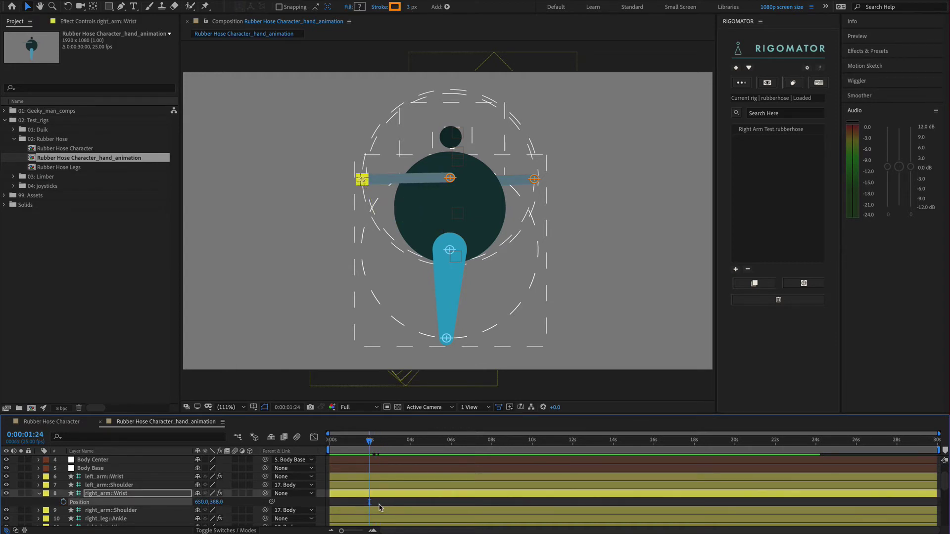
pyautogui.click(379, 508)
pyautogui.moveTo(348, 448); pyautogui.dragTo(318, 451)
pyautogui.click(39, 494)
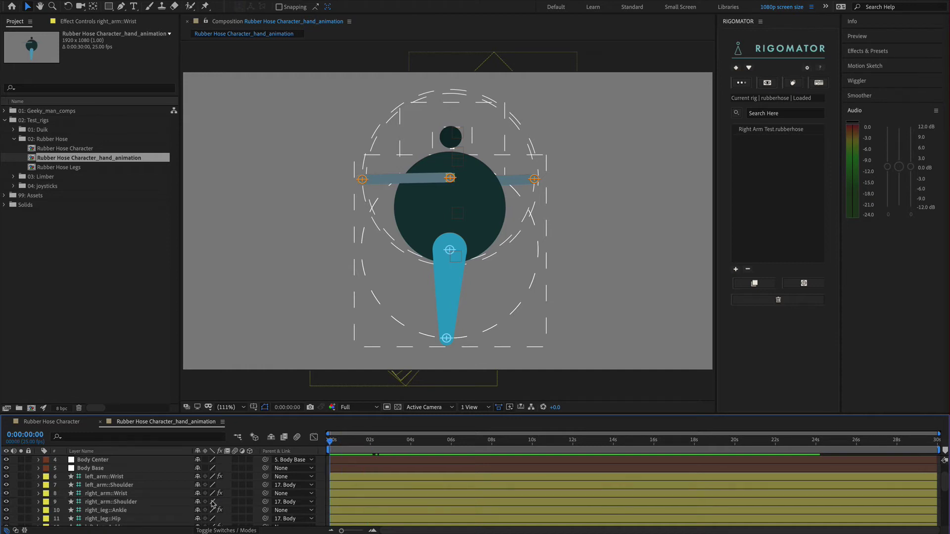
pyautogui.scroll(2, 212, 504)
# - Apply Right Arm Test.rubberhose with new null controllers and preview the reapplied arm curl
pyautogui.click(768, 132)
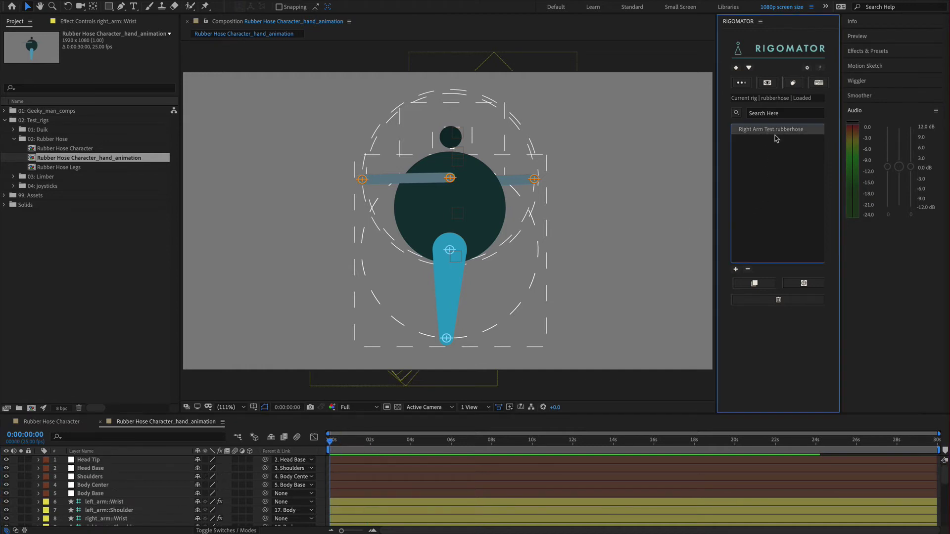
pyautogui.click(808, 282)
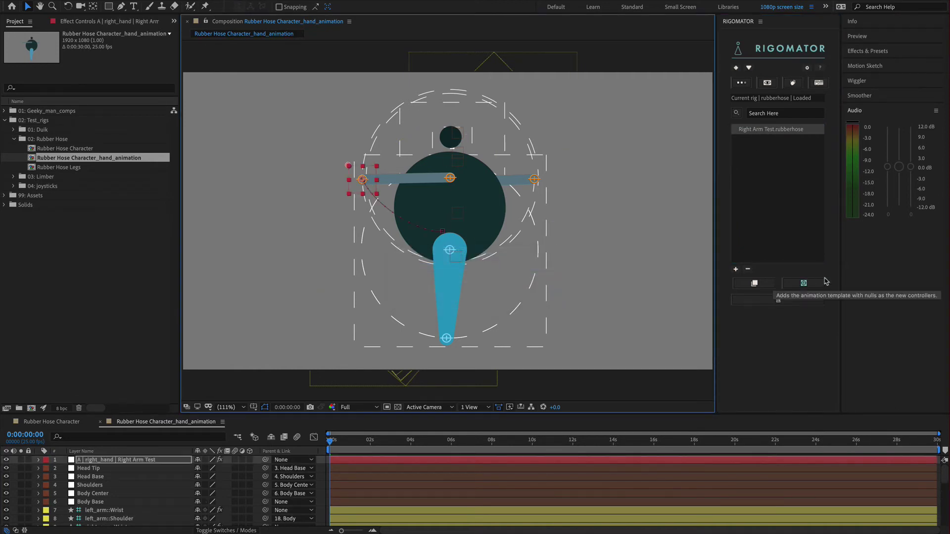
pyautogui.press('u')
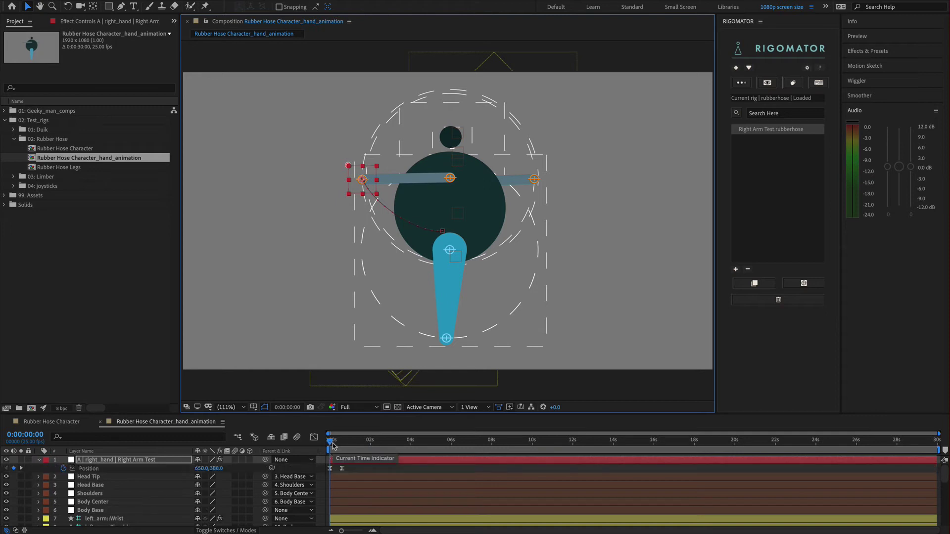
pyautogui.click(333, 440)
pyautogui.moveTo(336, 442); pyautogui.dragTo(345, 445)
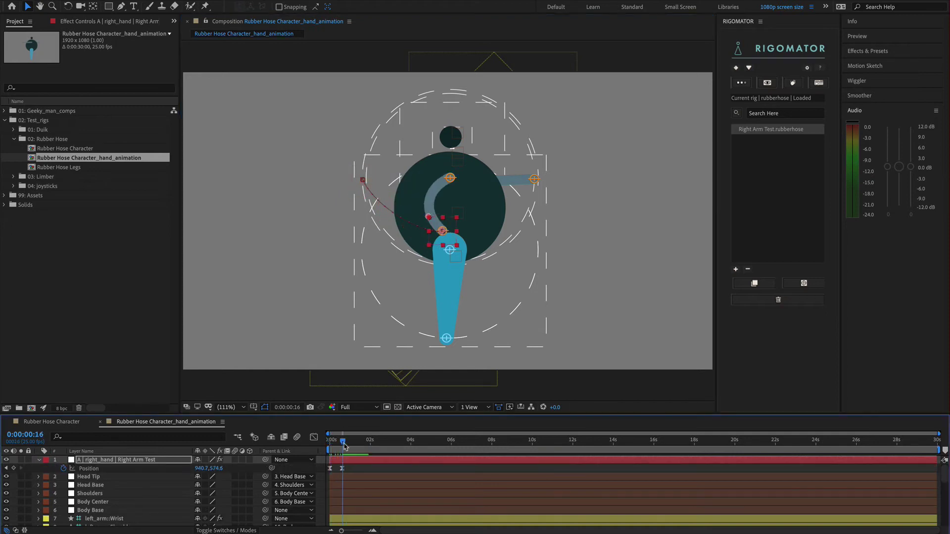
# - Set the RubberHose 2 Hose Length to 270
pyautogui.click(78, 23)
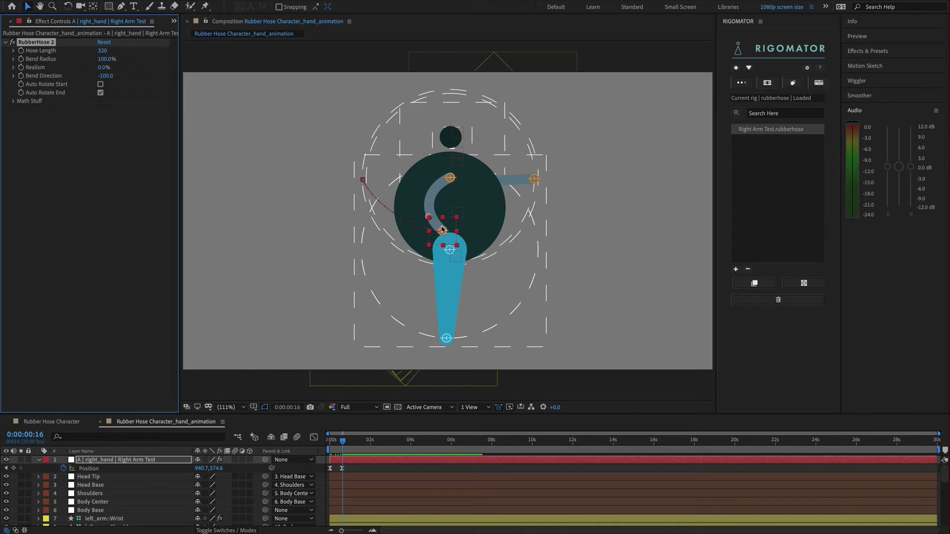
pyautogui.click(103, 51)
pyautogui.click(122, 139)
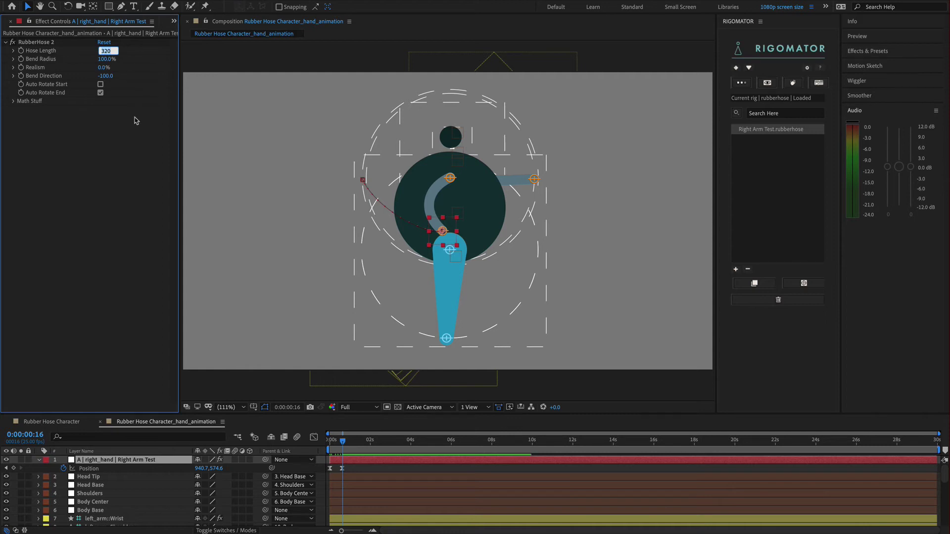
pyautogui.click(103, 50)
pyautogui.write('270')
pyautogui.click(81, 220)
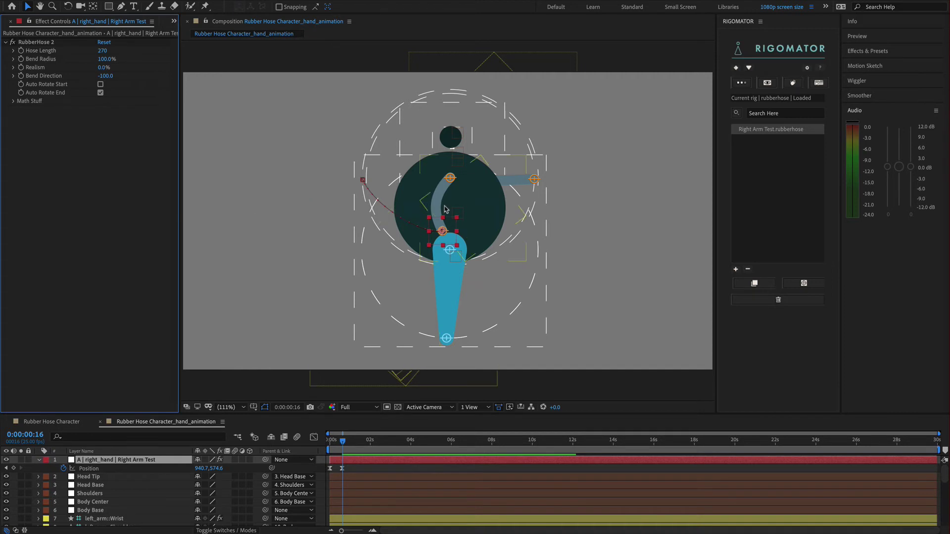
# - Set Bend Radius to -22.1% and Bend Direction to 100 for the arm
pyautogui.click(14, 59)
pyautogui.moveTo(159, 73); pyautogui.dragTo(81, 80)
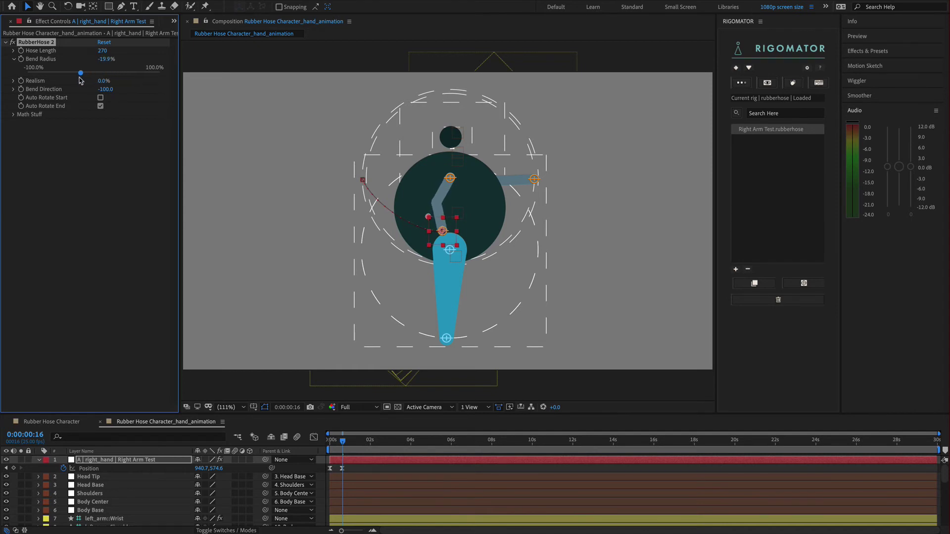
pyautogui.click(13, 59)
pyautogui.click(15, 75)
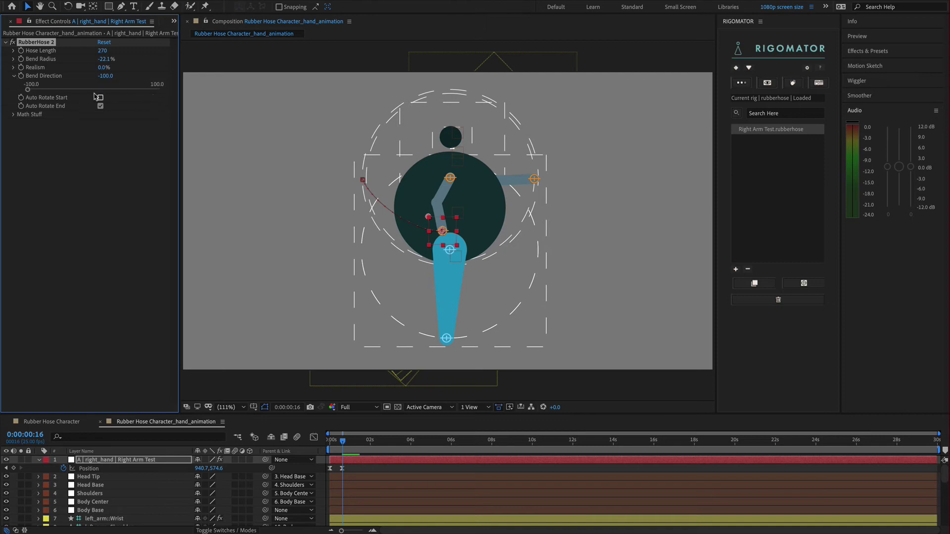
pyautogui.moveTo(28, 93); pyautogui.dragTo(192, 101)
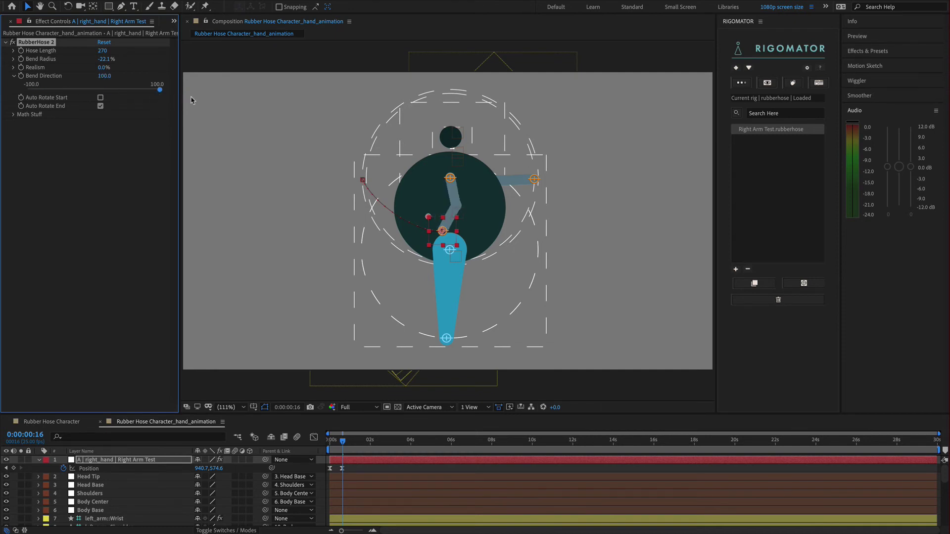
pyautogui.click(13, 76)
# - Scrub the timeline from the start to preview the arm moving from extended to bent
pyautogui.click(55, 208)
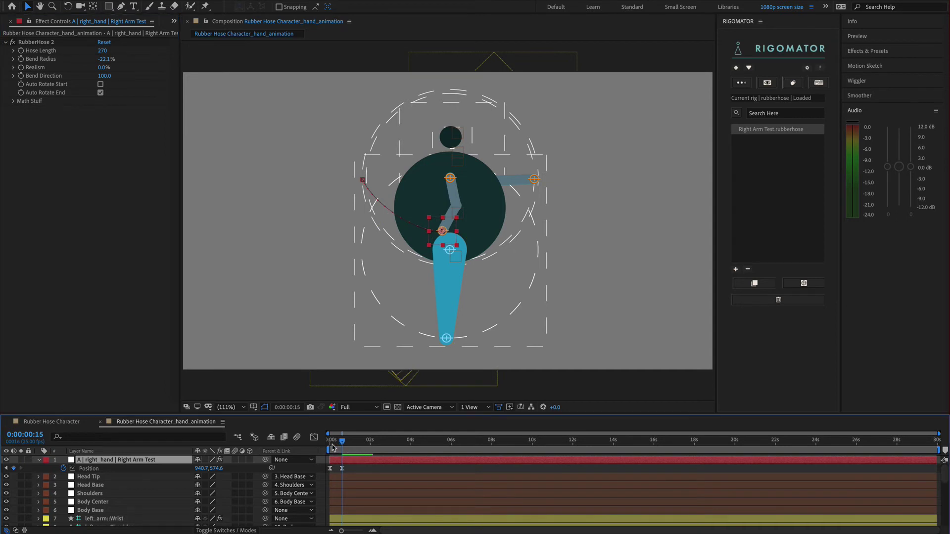
pyautogui.click(333, 447)
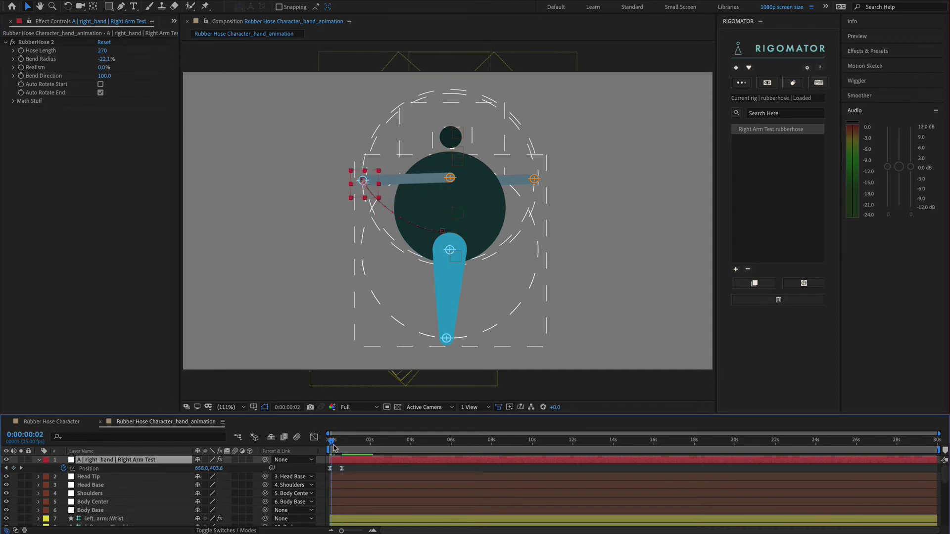
pyautogui.moveTo(333, 448); pyautogui.dragTo(348, 449)
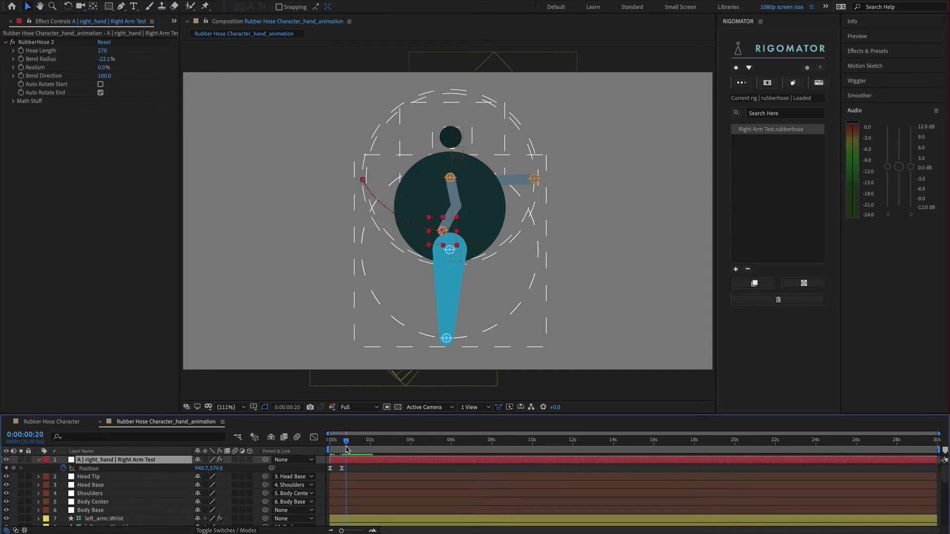
pyautogui.scroll(-2, 143, 503)
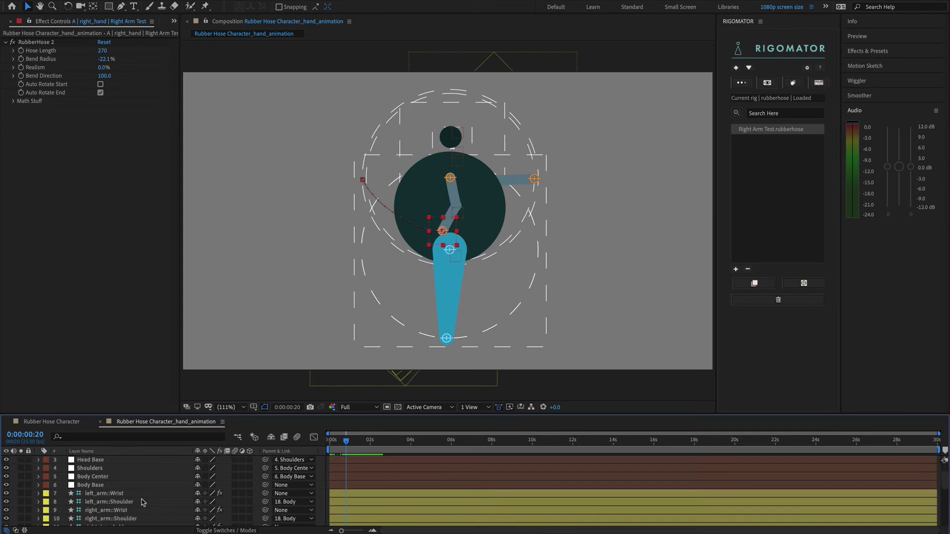
# - On right_arm::Wrist, expand link Properties and Connection, then toggle Effects linking off and on
pyautogui.click(129, 510)
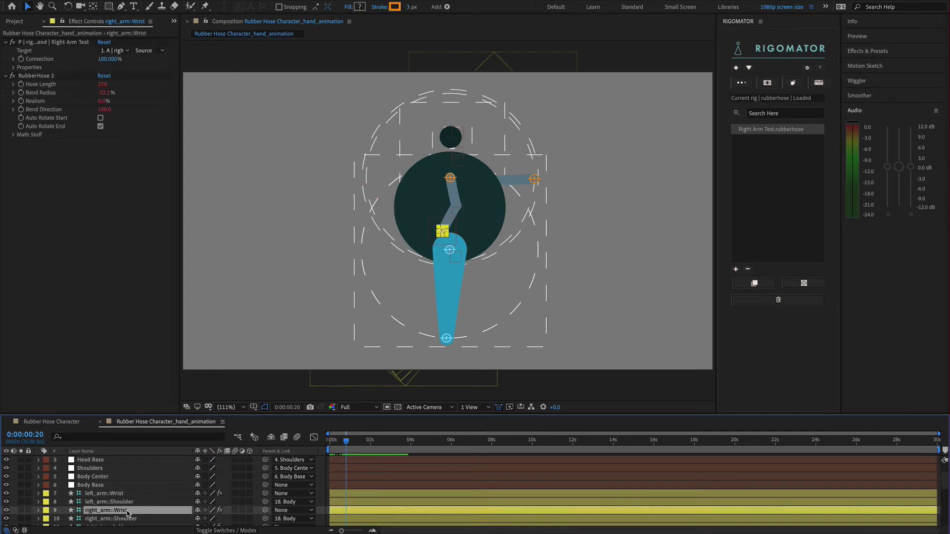
pyautogui.click(13, 67)
pyautogui.click(14, 59)
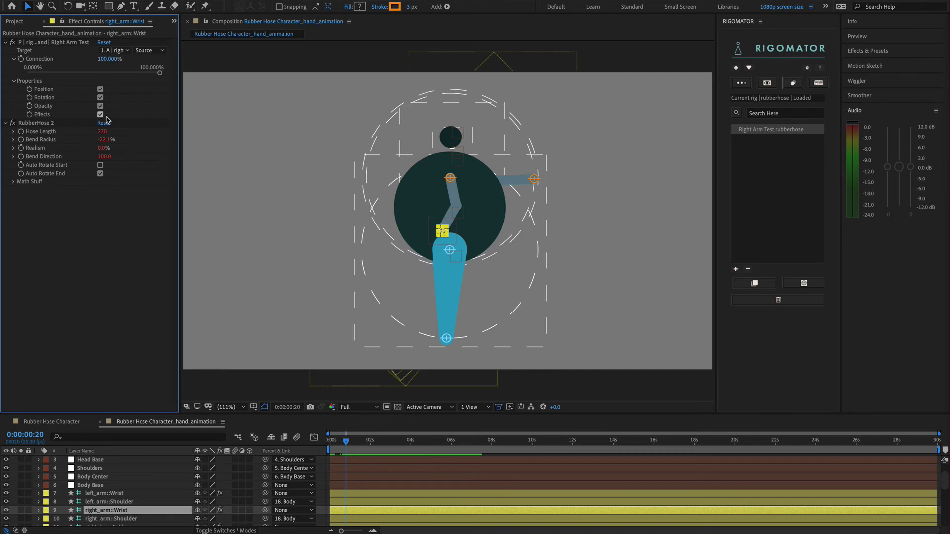
pyautogui.moveTo(160, 72)
pyautogui.mouseDown()
pyautogui.moveTo(29, 74)
pyautogui.moveTo(167, 77)
pyautogui.mouseUp()
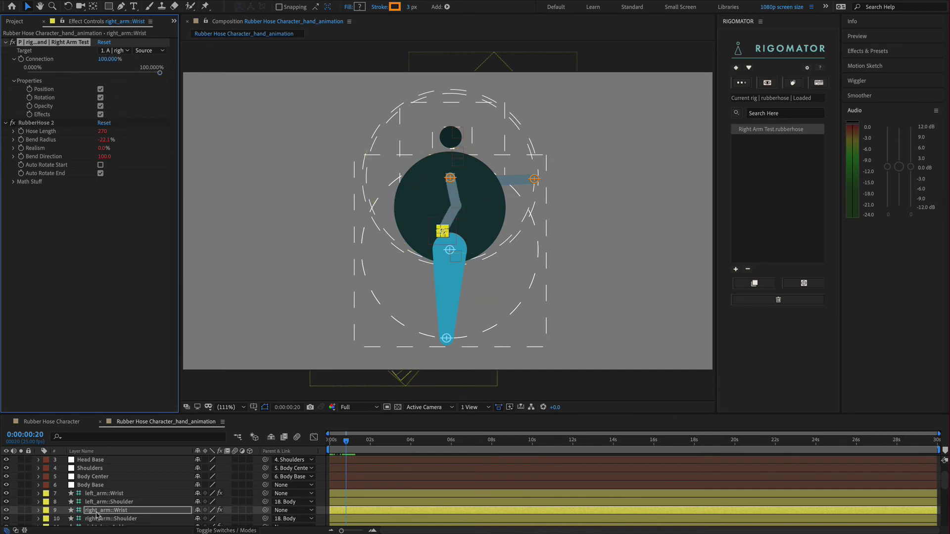
pyautogui.click(101, 115)
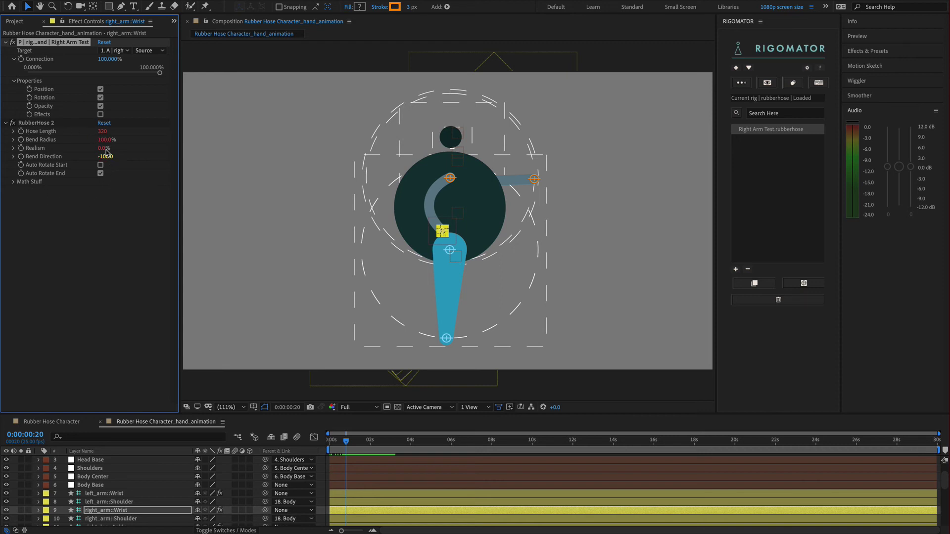
pyautogui.click(101, 115)
pyautogui.scroll(2, 127, 475)
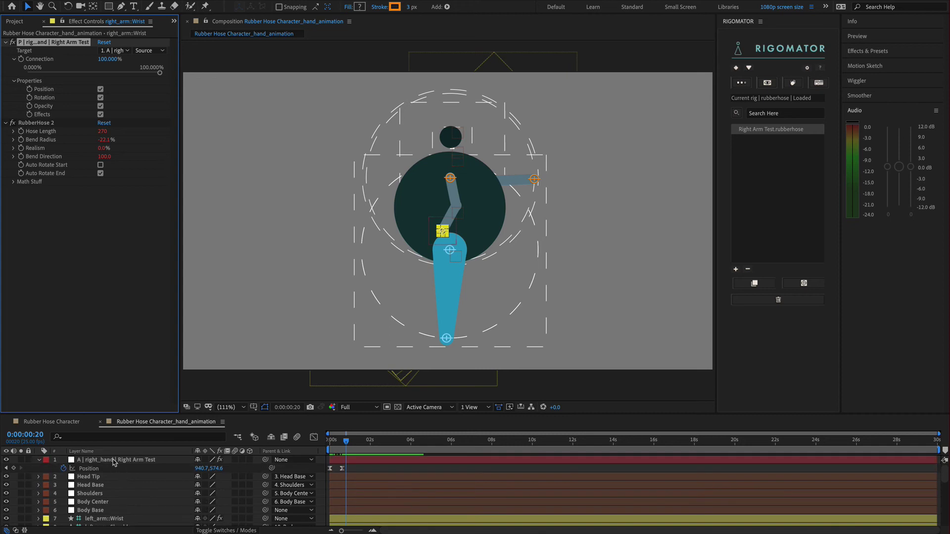
# - Return to 0:00:00:00 and select the body layers from Head Tip to Body Base
pyautogui.click(114, 460)
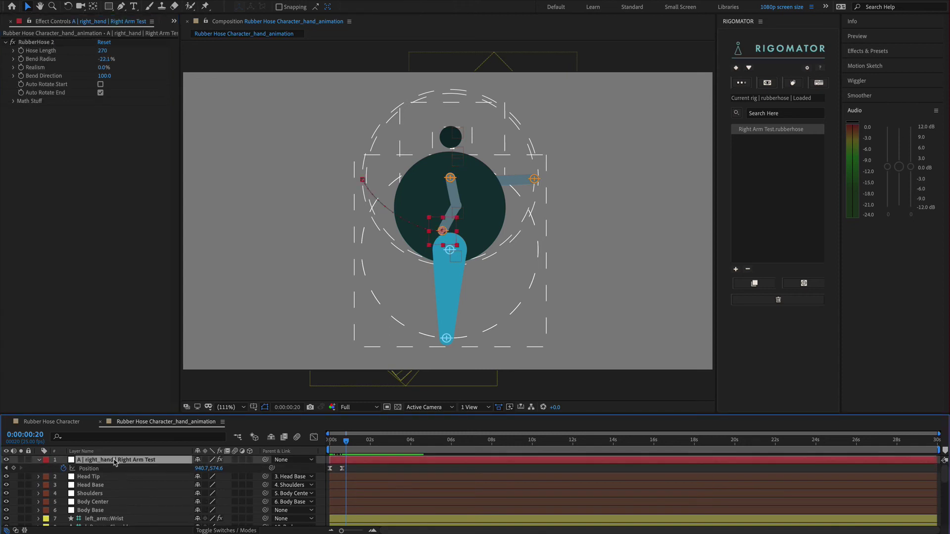
pyautogui.moveTo(346, 441); pyautogui.dragTo(327, 451)
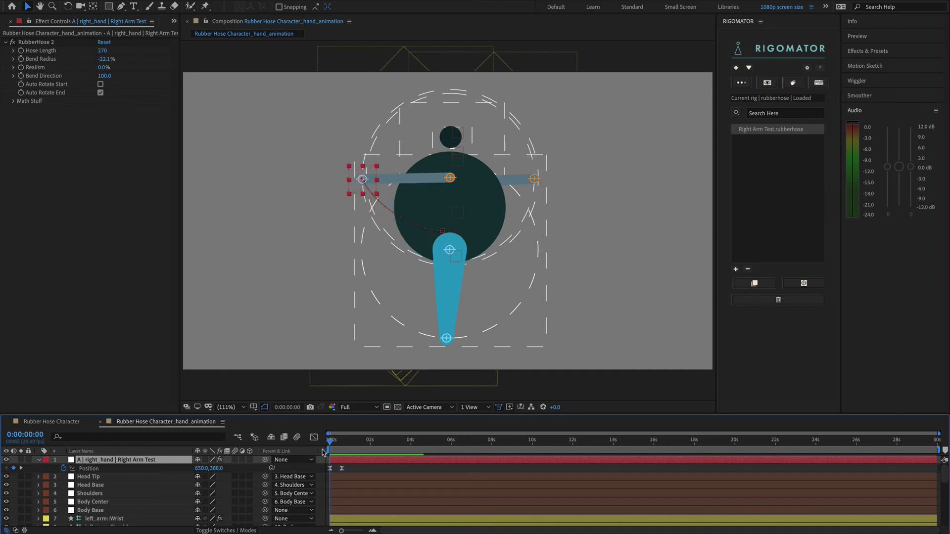
pyautogui.click(95, 477)
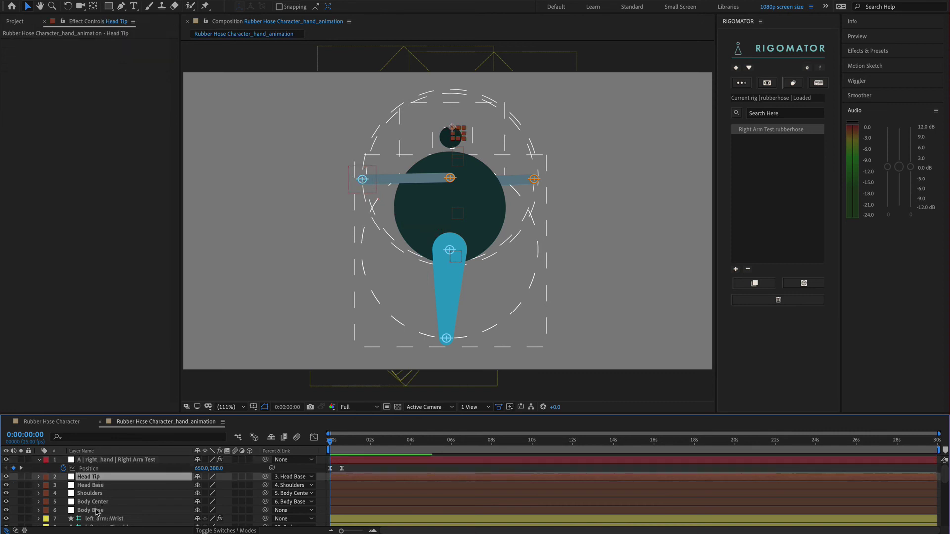
pyautogui.keyDown('shift'); pyautogui.click(96, 512); pyautogui.keyUp('shift')
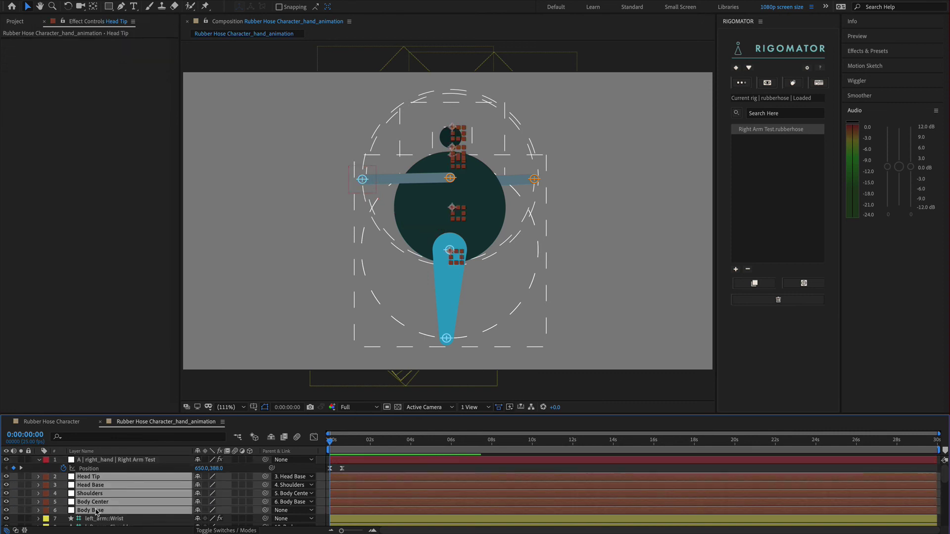
# - Select the head, Body, left_leg and Head Tip layers in turn
pyautogui.scroll(-5, 98, 507)
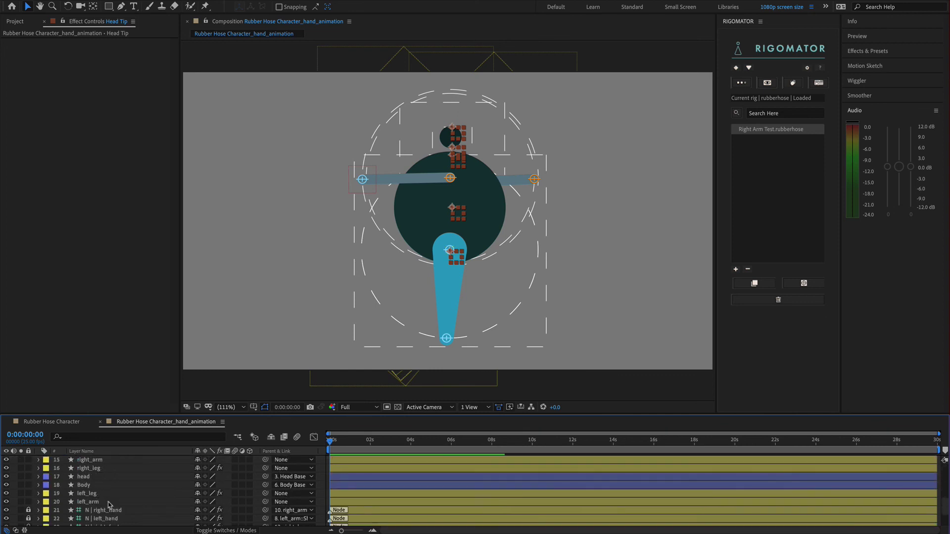
pyautogui.click(87, 477)
pyautogui.keyDown('shift'); pyautogui.click(89, 486); pyautogui.keyUp('shift')
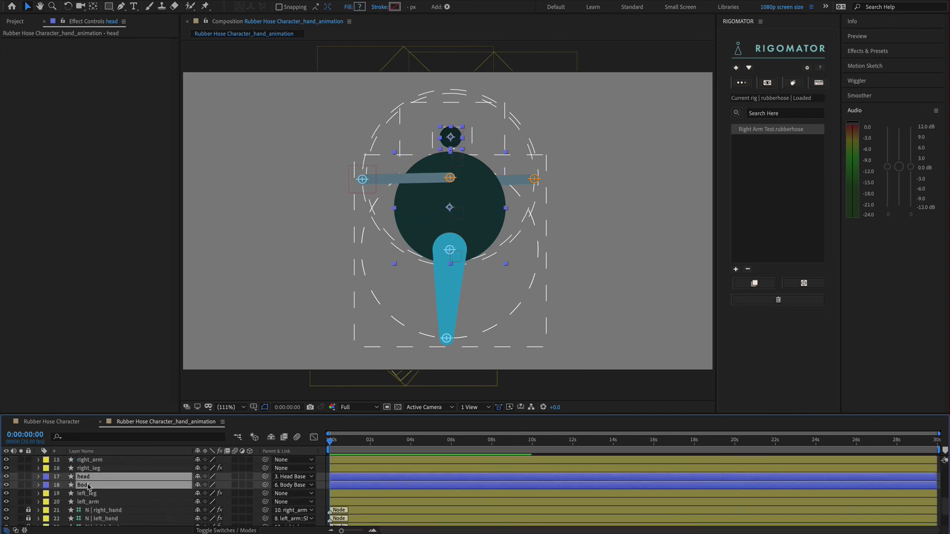
pyautogui.click(94, 494)
pyautogui.click(88, 477)
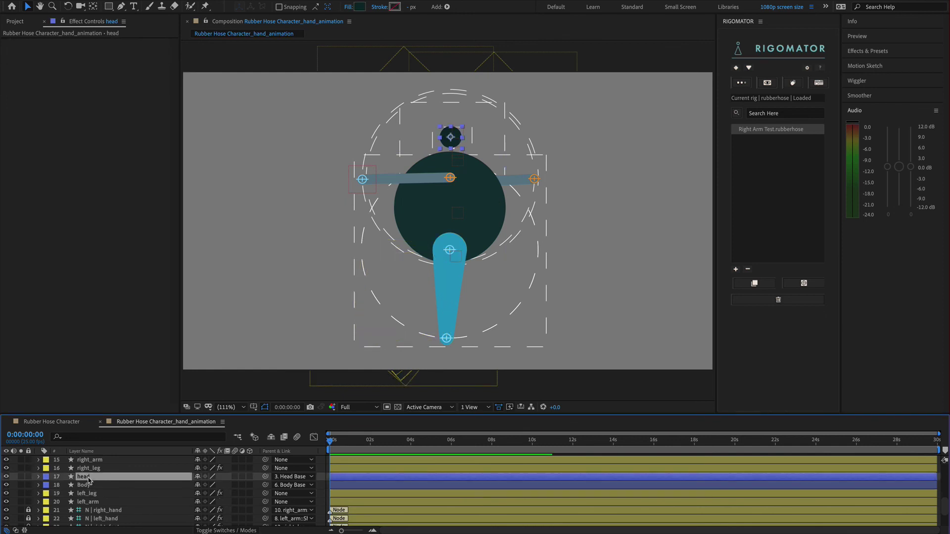
pyautogui.scroll(5, 91, 488)
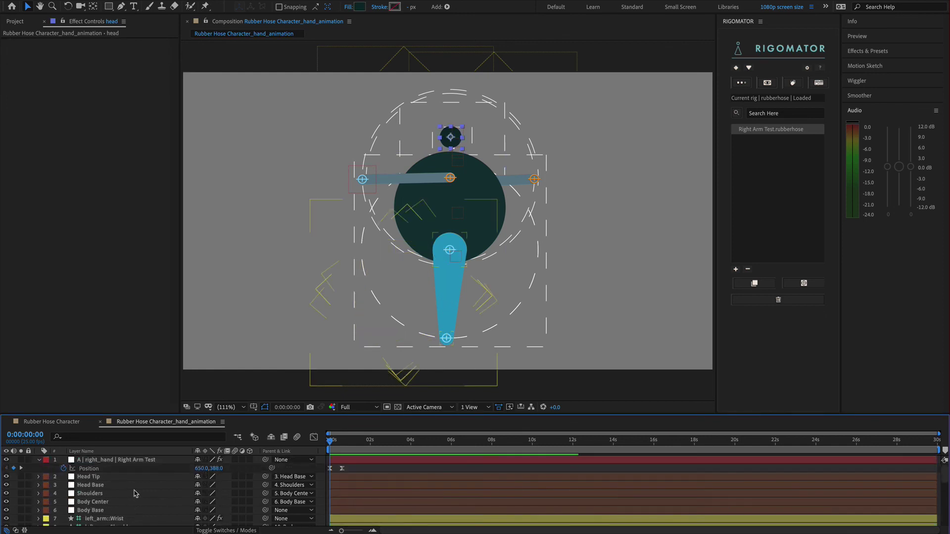
pyautogui.click(110, 478)
# - Remove the applied Right Arm Test animation from the character and scrub to confirm it's gone
pyautogui.click(774, 130)
pyautogui.click(778, 300)
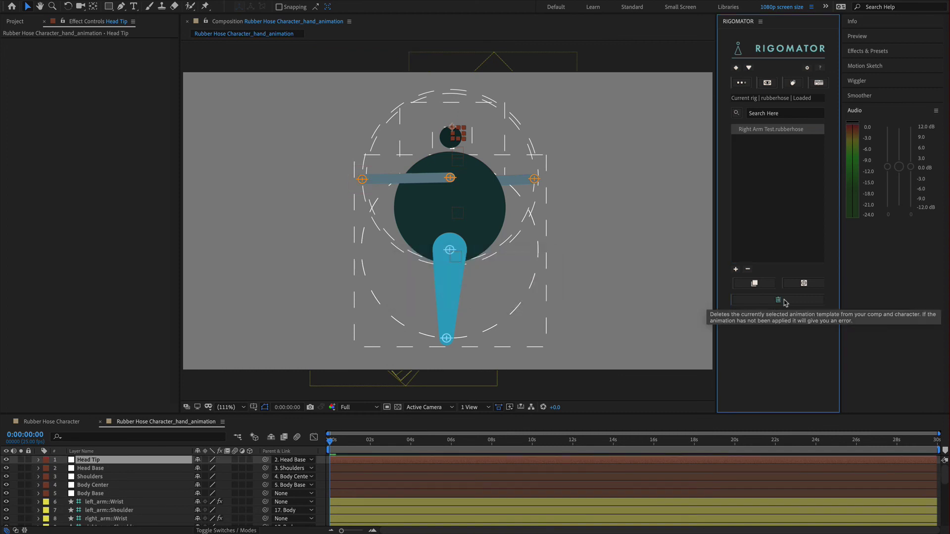
pyautogui.moveTo(332, 440)
pyautogui.mouseDown()
pyautogui.moveTo(399, 444)
pyautogui.moveTo(327, 442)
pyautogui.mouseUp()
pyautogui.click(790, 133)
# - Delete Right Arm Test.rubberhose from Rigomator's list, leaving it with no rig selected
pyautogui.click(748, 269)
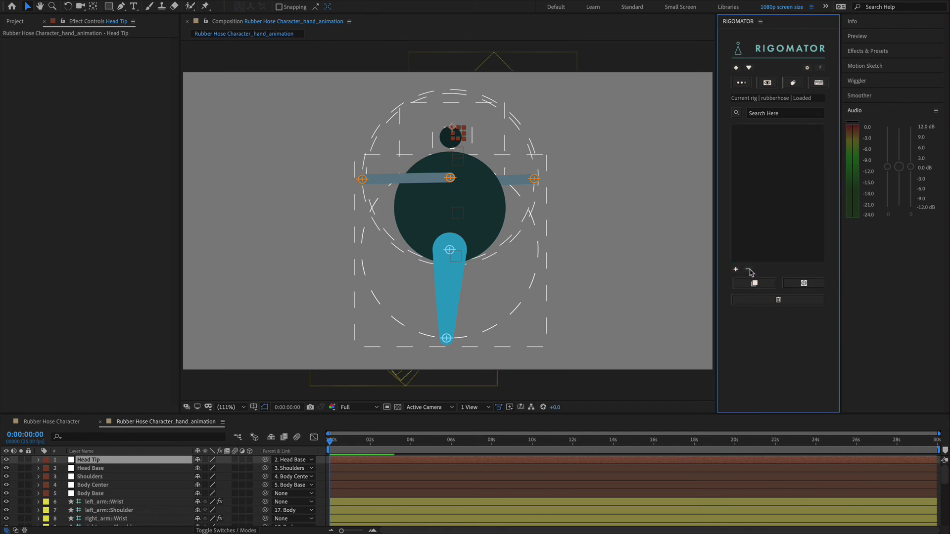
pyautogui.click(794, 83)
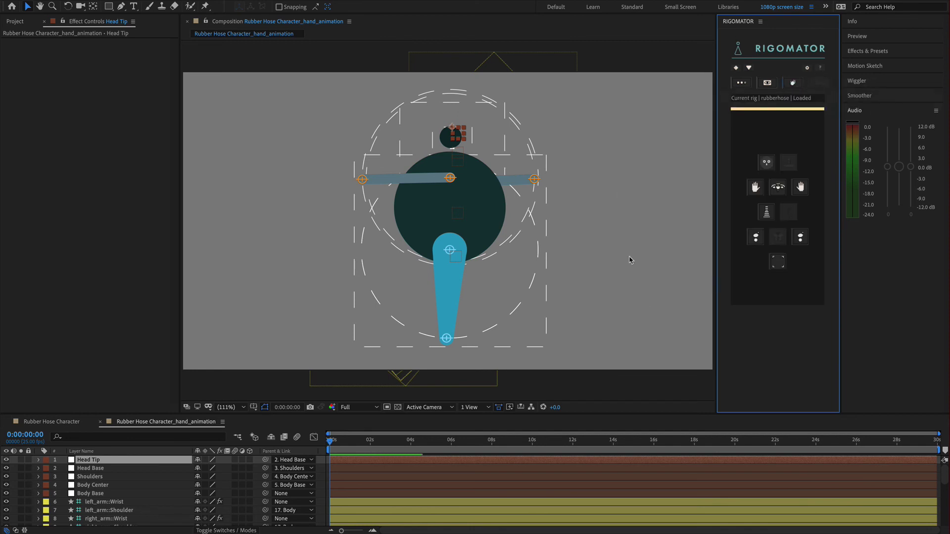
pyautogui.click(741, 83)
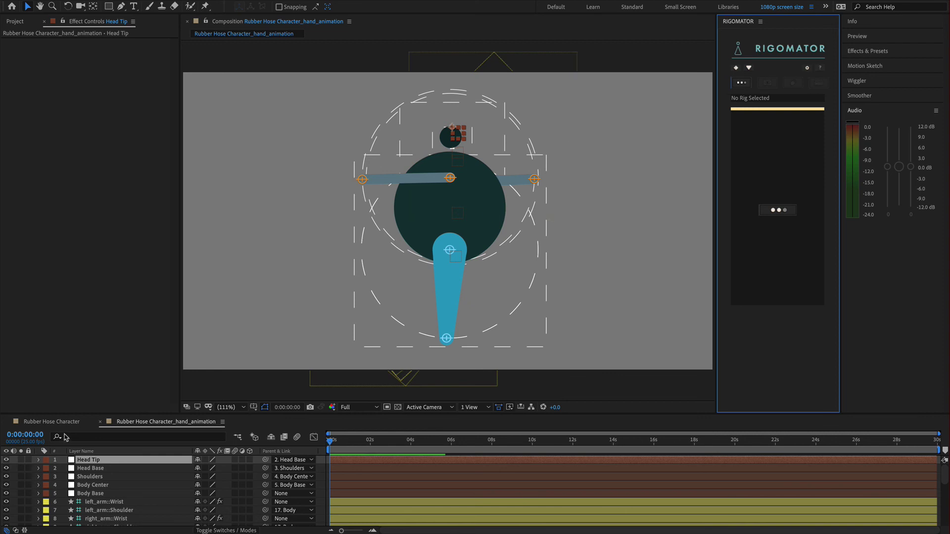